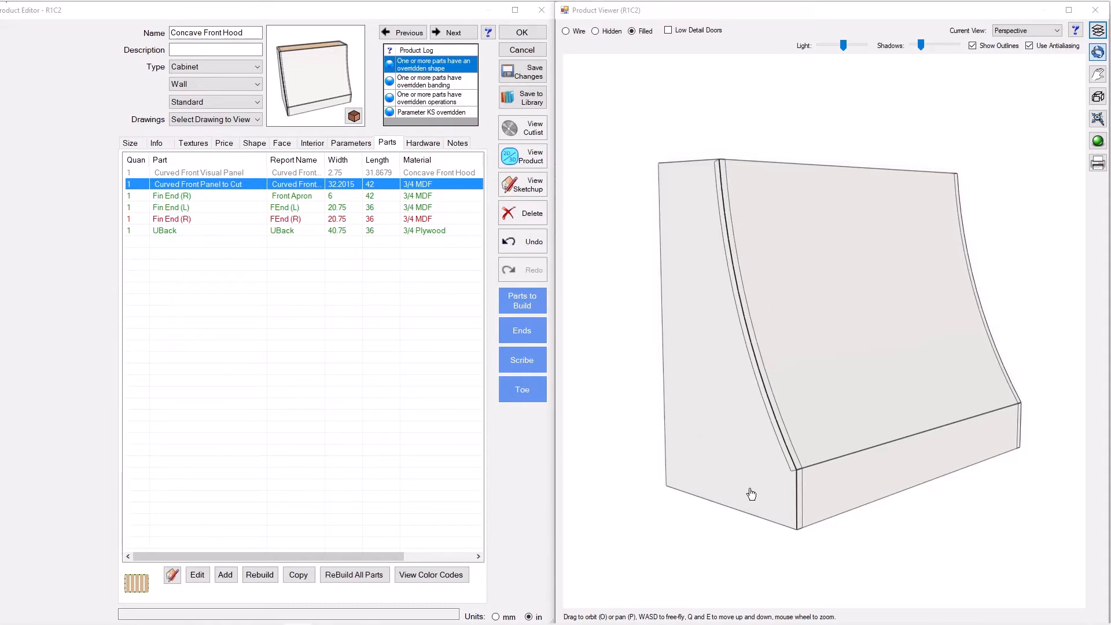
- Make the Curved Front Panel to Cut a graphic part in its part properties and inspect its placement on the hood
{"action": "mouse_move", "coordinate": [728, 496]}
{"action": "left_mouse_down"}
{"action": "mouse_move", "coordinate": [784, 491]}
{"action": "mouse_move", "coordinate": [740, 492]}
{"action": "left_mouse_up"}
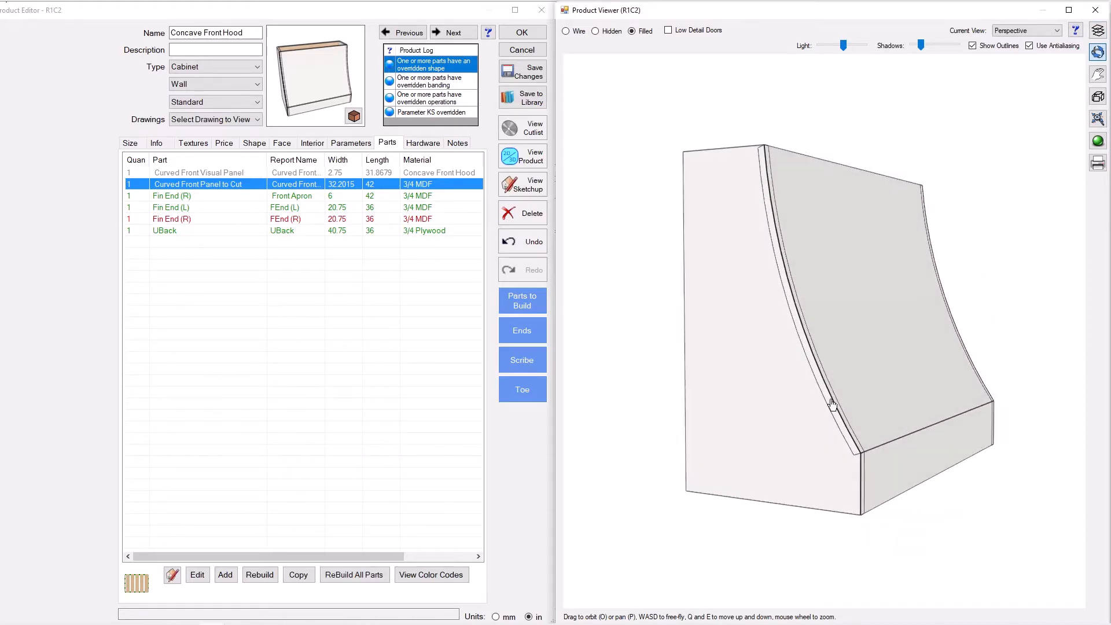
{"action": "left_click_drag", "start_coordinate": [842, 489], "coordinate": [832, 491]}
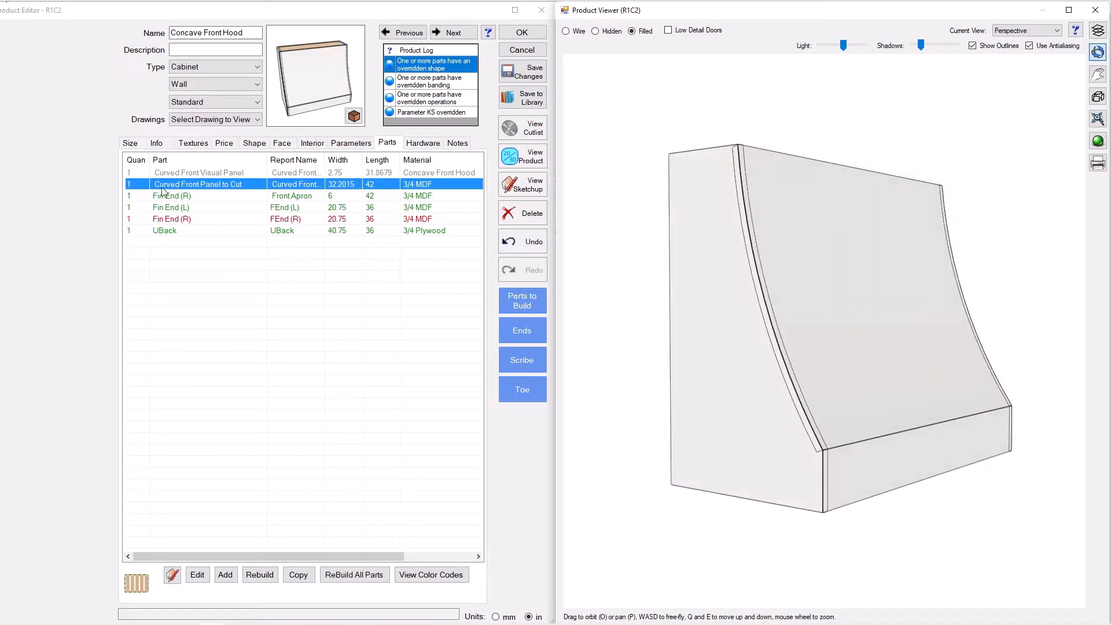
{"action": "left_click", "coordinate": [197, 574]}
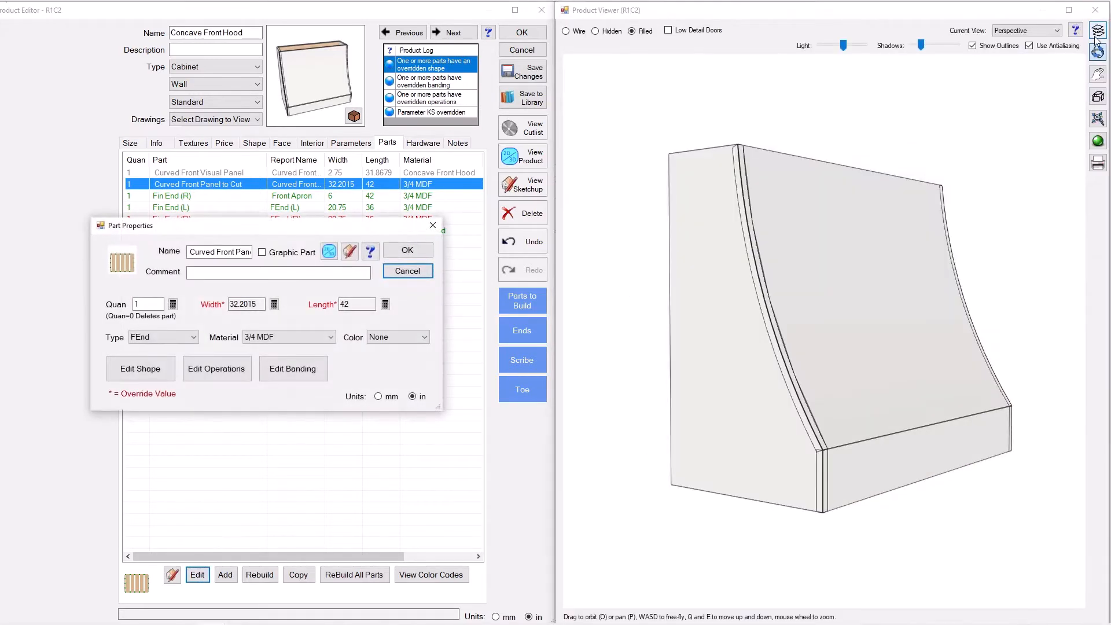
{"action": "left_click", "coordinate": [1098, 31]}
{"action": "left_click", "coordinate": [923, 167]}
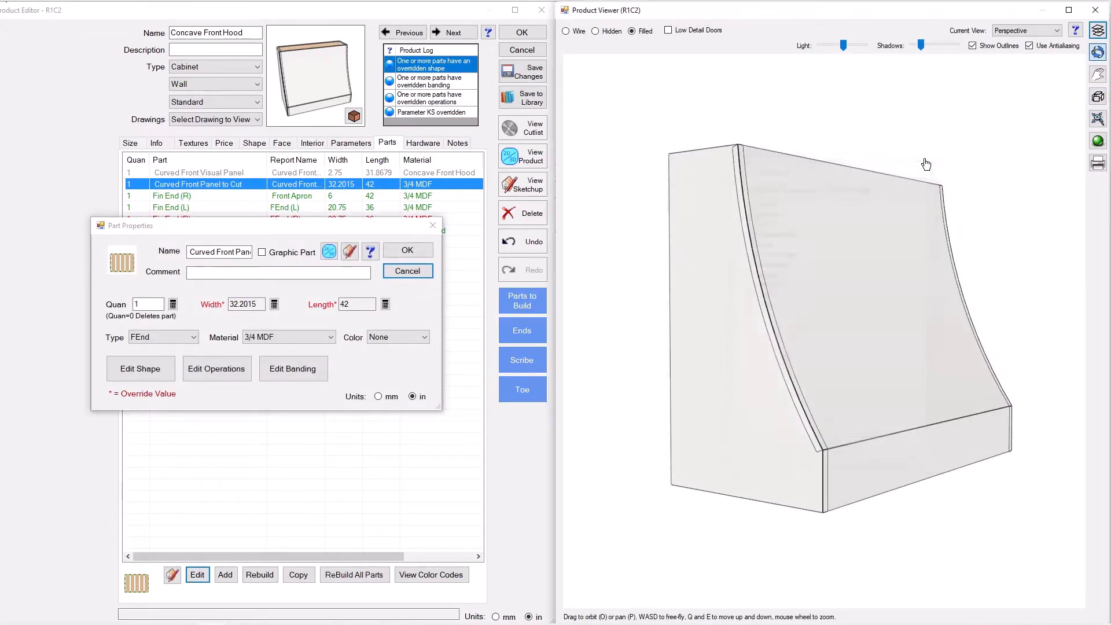
{"action": "left_click", "coordinate": [263, 253]}
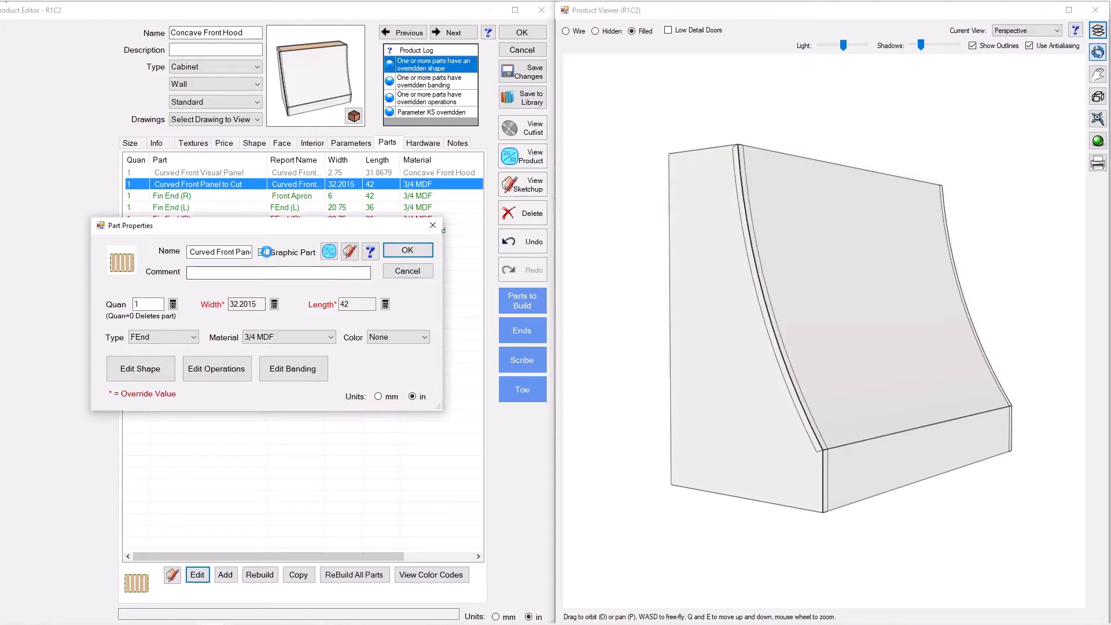
{"action": "left_click_drag", "start_coordinate": [689, 417], "coordinate": [710, 413]}
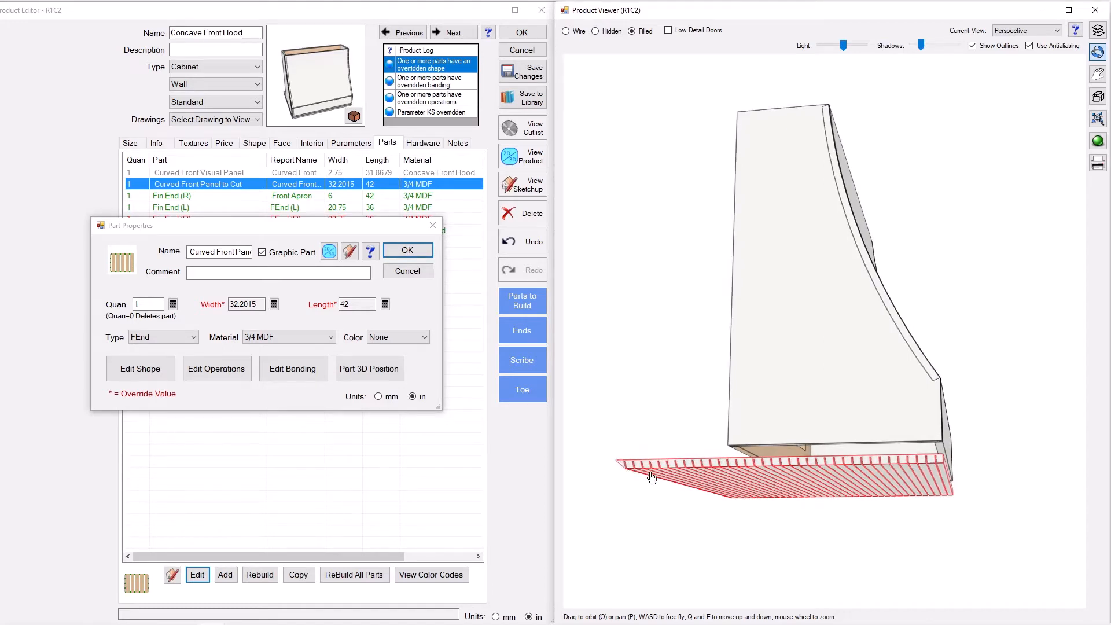
{"action": "left_click_drag", "start_coordinate": [854, 367], "coordinate": [858, 407]}
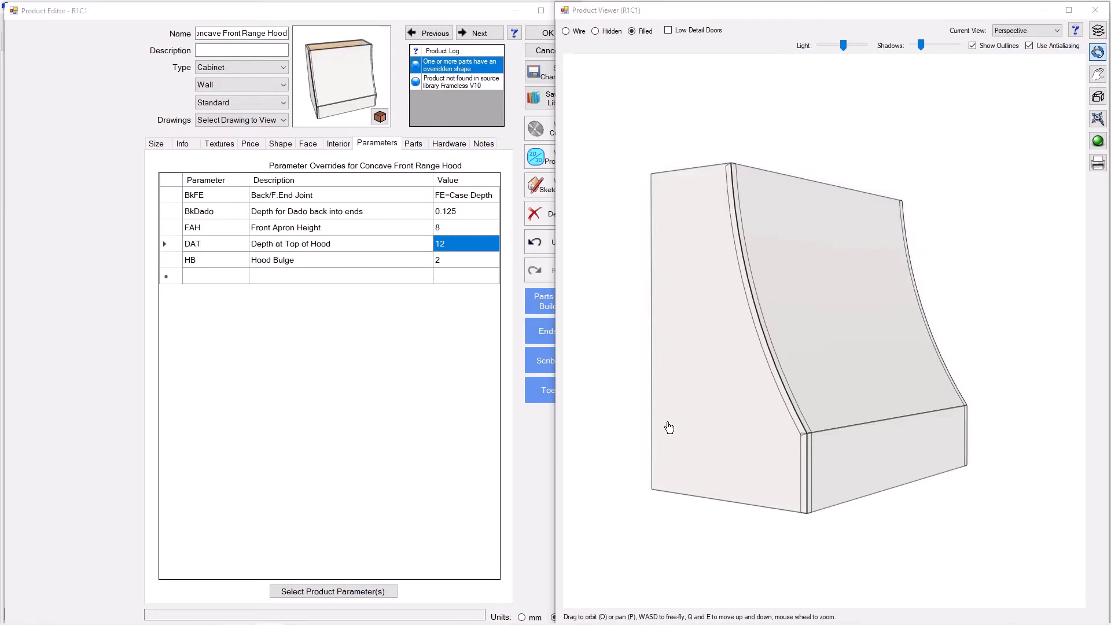
{"action": "mouse_move", "coordinate": [671, 450]}
{"action": "left_mouse_down"}
{"action": "mouse_move", "coordinate": [681, 465]}
{"action": "mouse_move", "coordinate": [758, 468]}
{"action": "mouse_move", "coordinate": [688, 460]}
{"action": "left_mouse_up"}
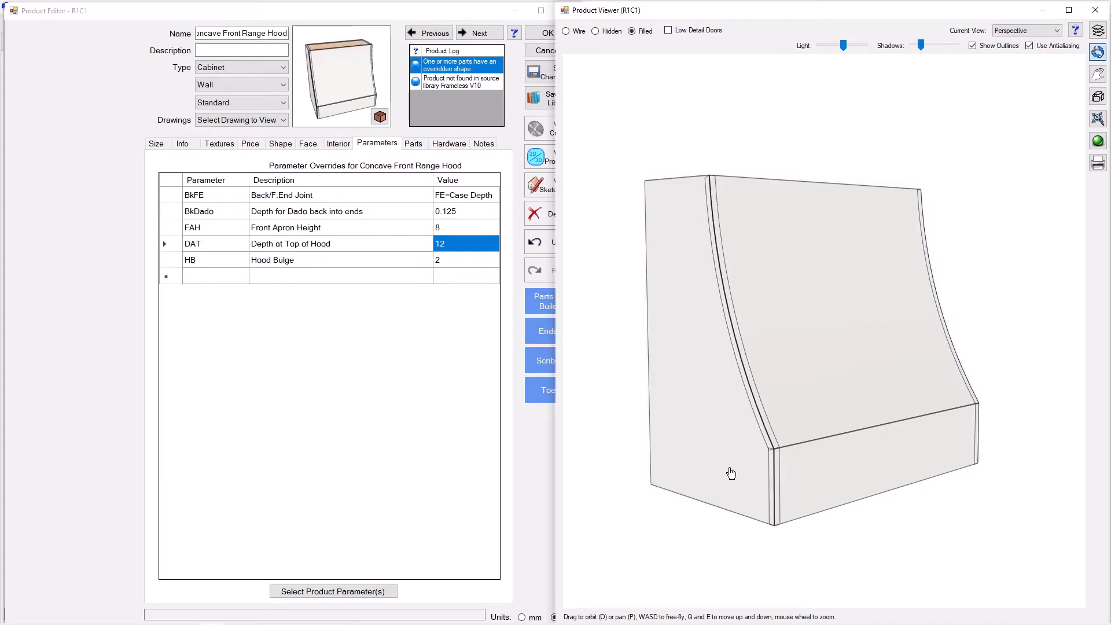
{"action": "left_click_drag", "start_coordinate": [729, 474], "coordinate": [797, 480]}
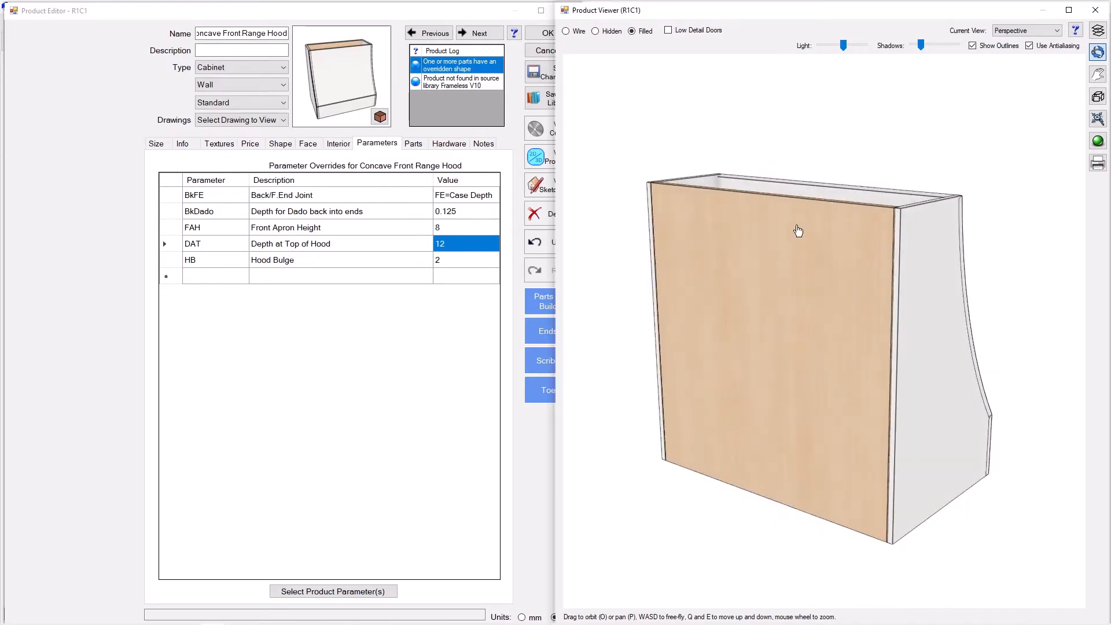
{"action": "left_click_drag", "start_coordinate": [822, 400], "coordinate": [819, 446]}
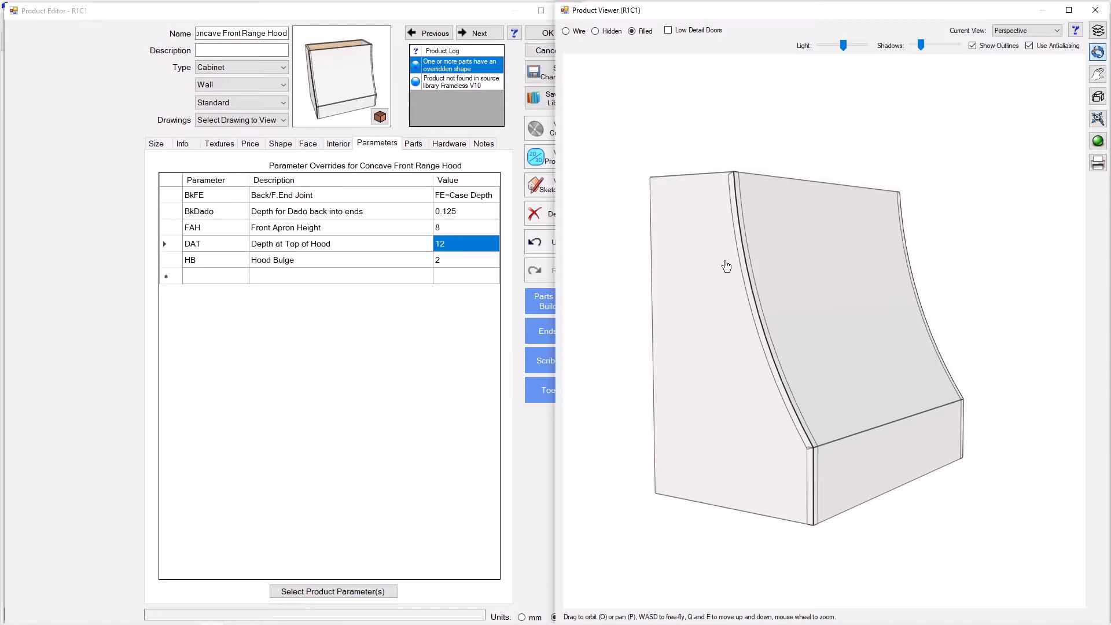
{"action": "left_click_drag", "start_coordinate": [715, 403], "coordinate": [771, 415]}
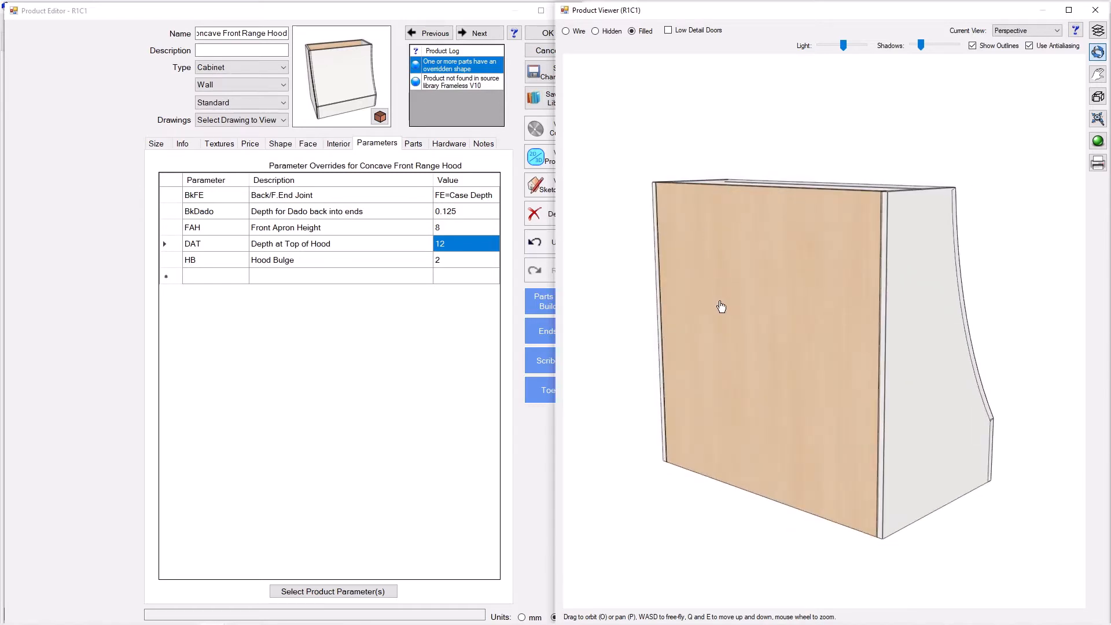
- Add a product parameter BCW with the description "Back Cutout Border Width" and the value 4
{"action": "left_click", "coordinate": [216, 282]}
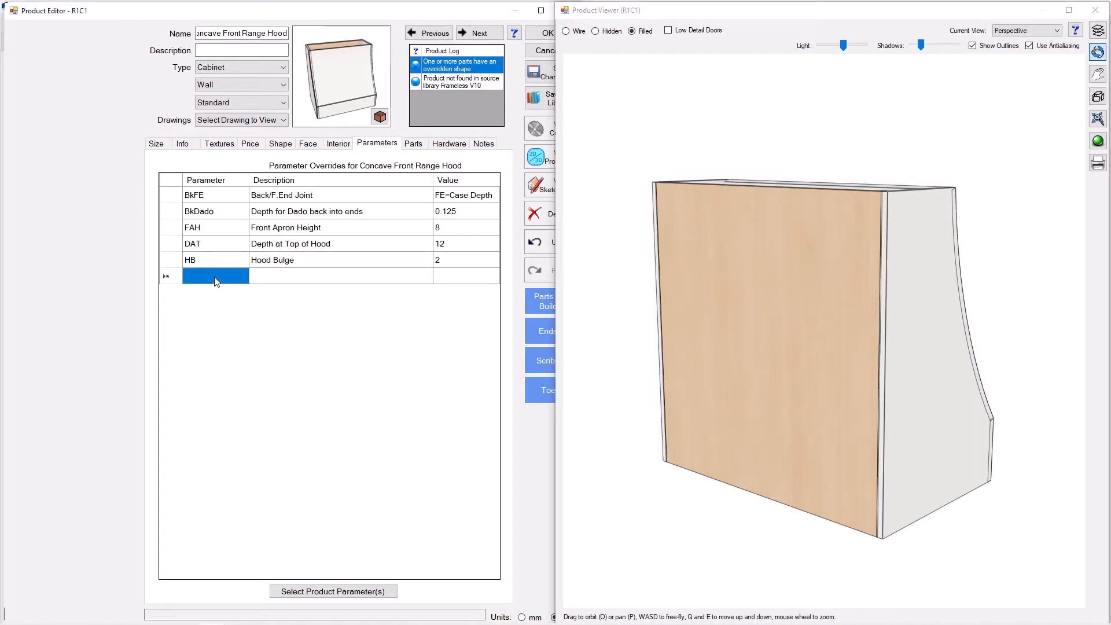
{"action": "type", "text": "B"}
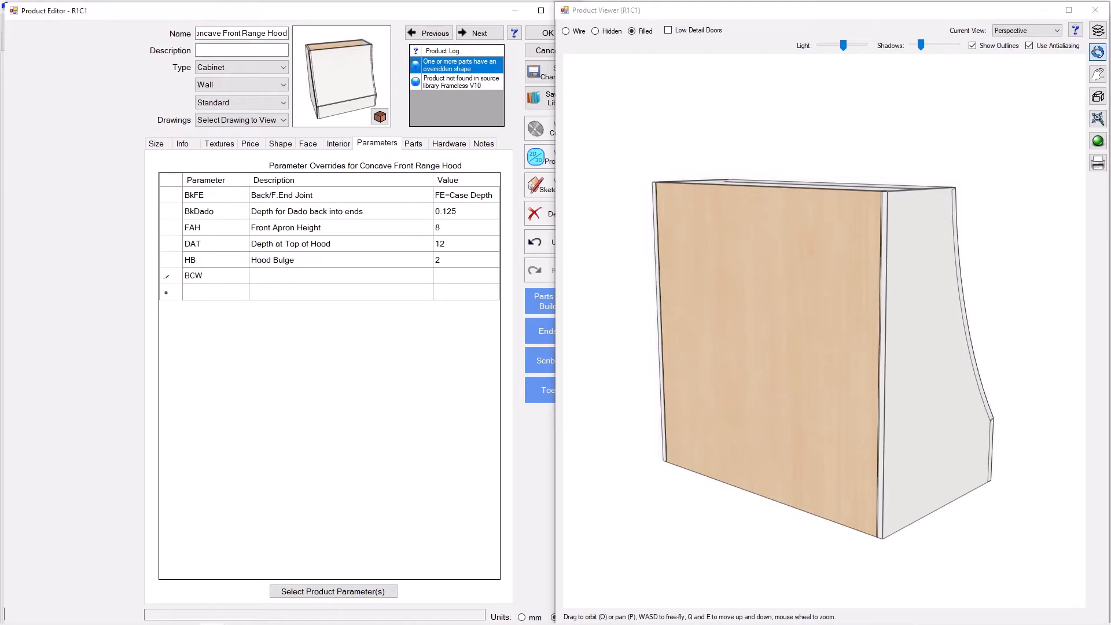
{"action": "type", "text": "CW"}
{"action": "key", "text": "Tab"}
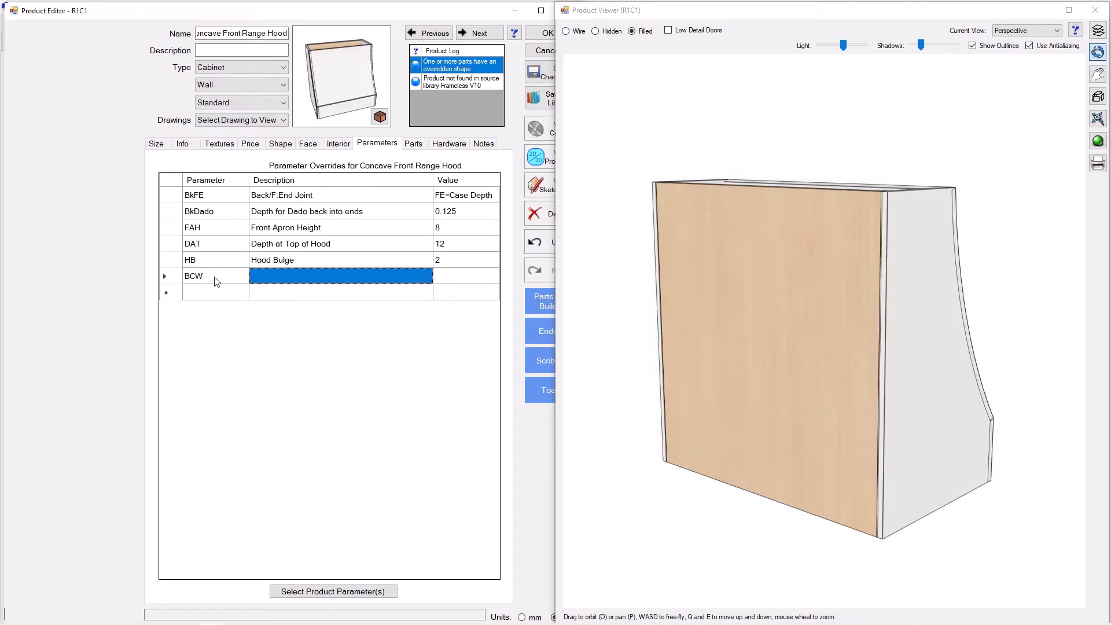
{"action": "type", "text": "Back Cutout Width"}
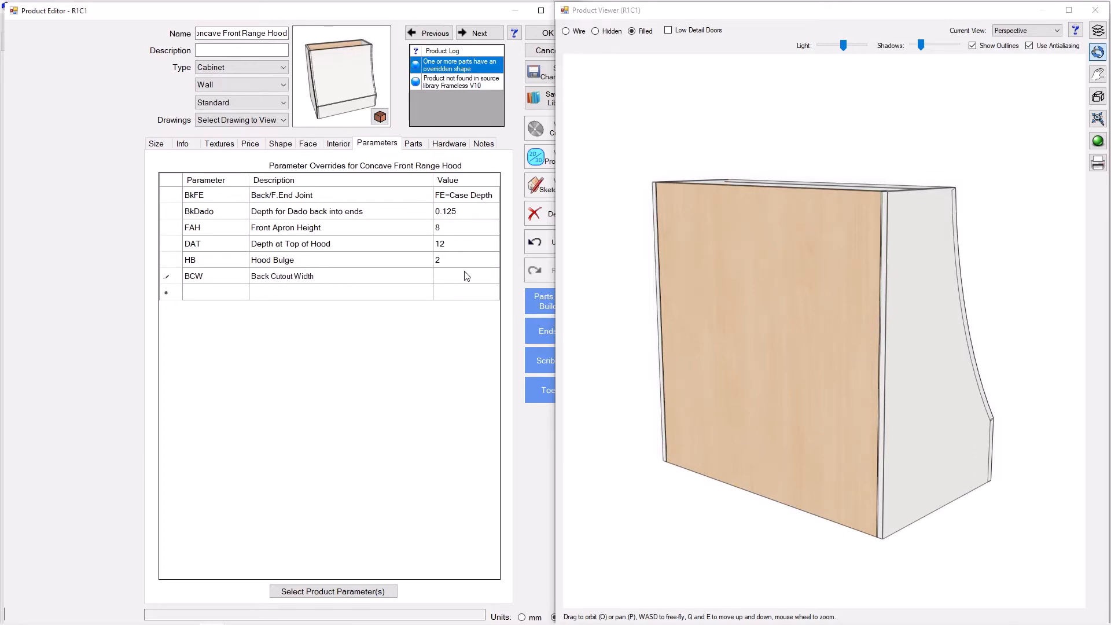
{"action": "left_click", "coordinate": [295, 276]}
{"action": "type", "text": "Border"}
{"action": "left_click", "coordinate": [439, 278]}
{"action": "type", "text": "4"}
{"action": "key", "text": "Return"}
- Add a product parameter ToolD with the description "Cutout Tool Diameter" and the value 3/8
{"action": "left_click", "coordinate": [229, 292]}
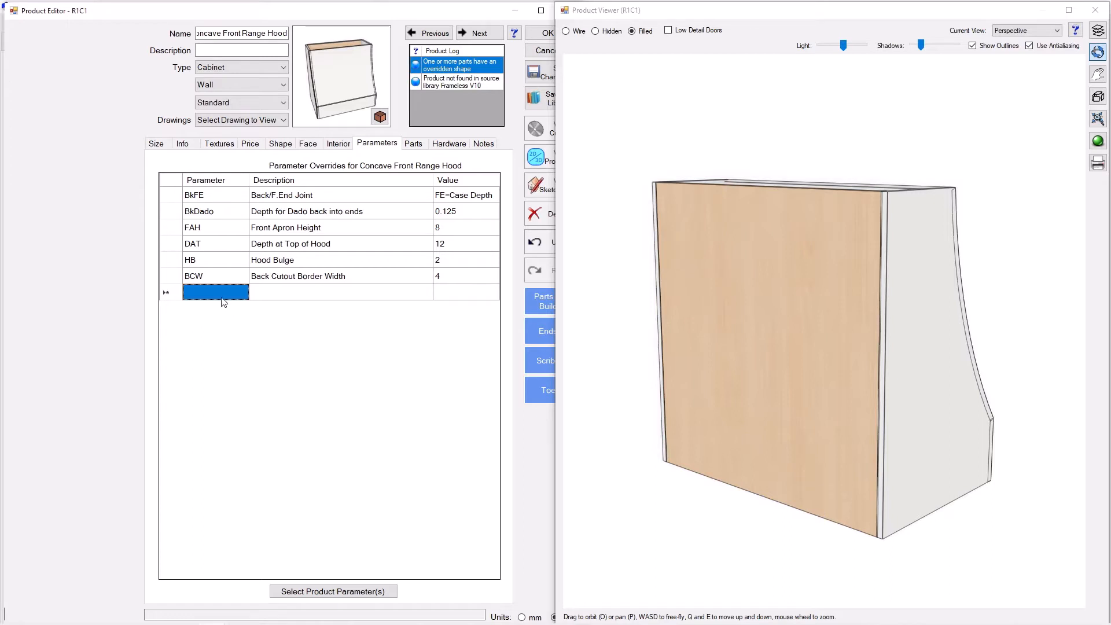
{"action": "type", "text": "ToolD"}
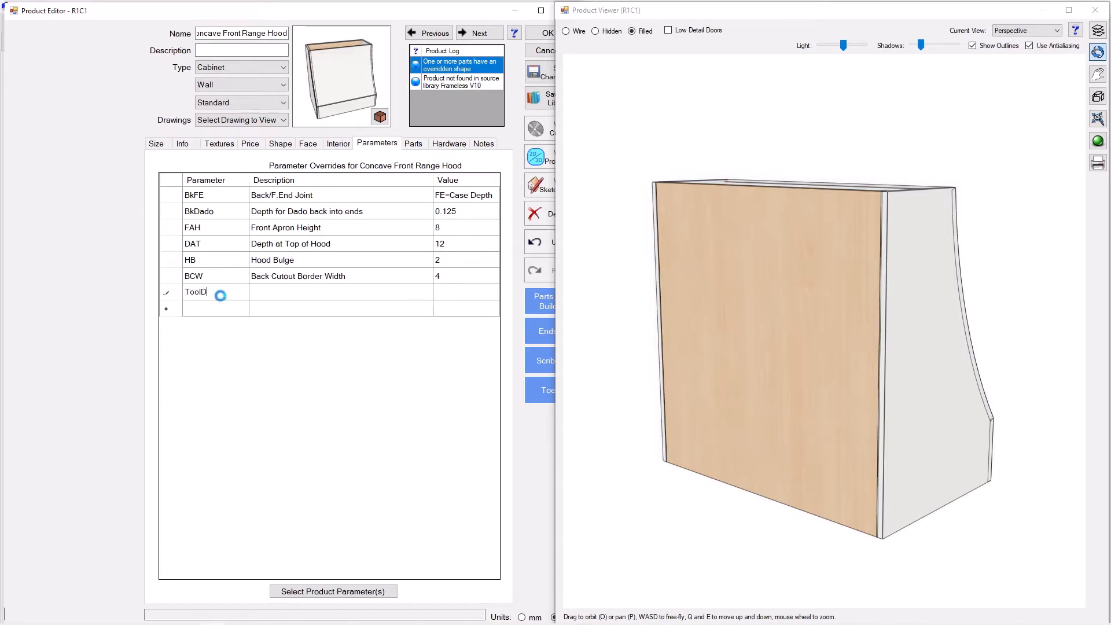
{"action": "key", "text": "Tab"}
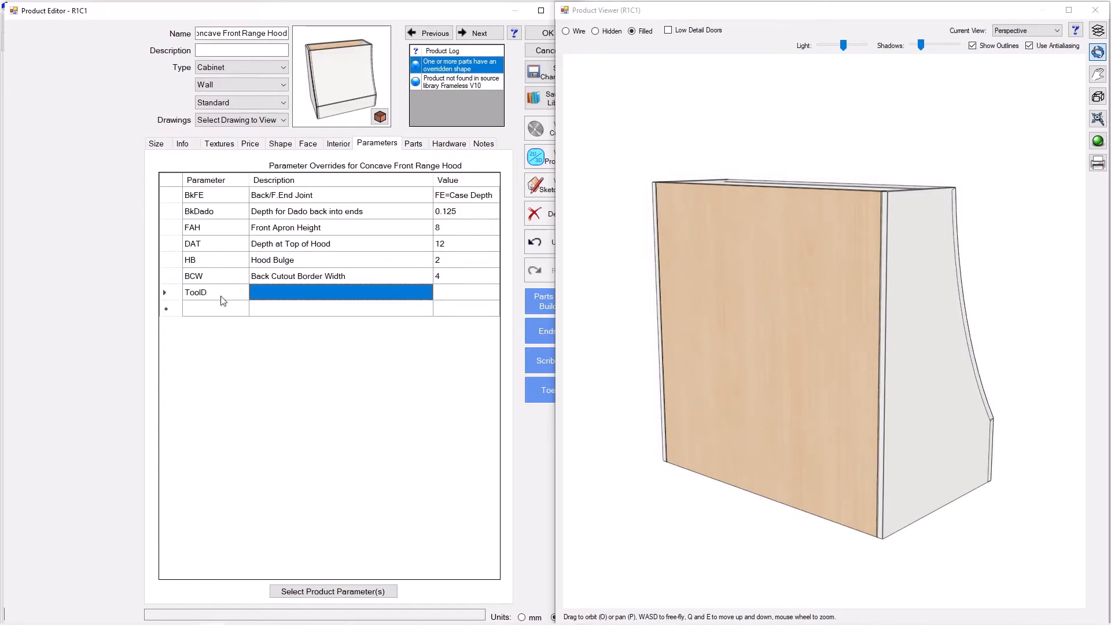
{"action": "type", "text": "Cutout"}
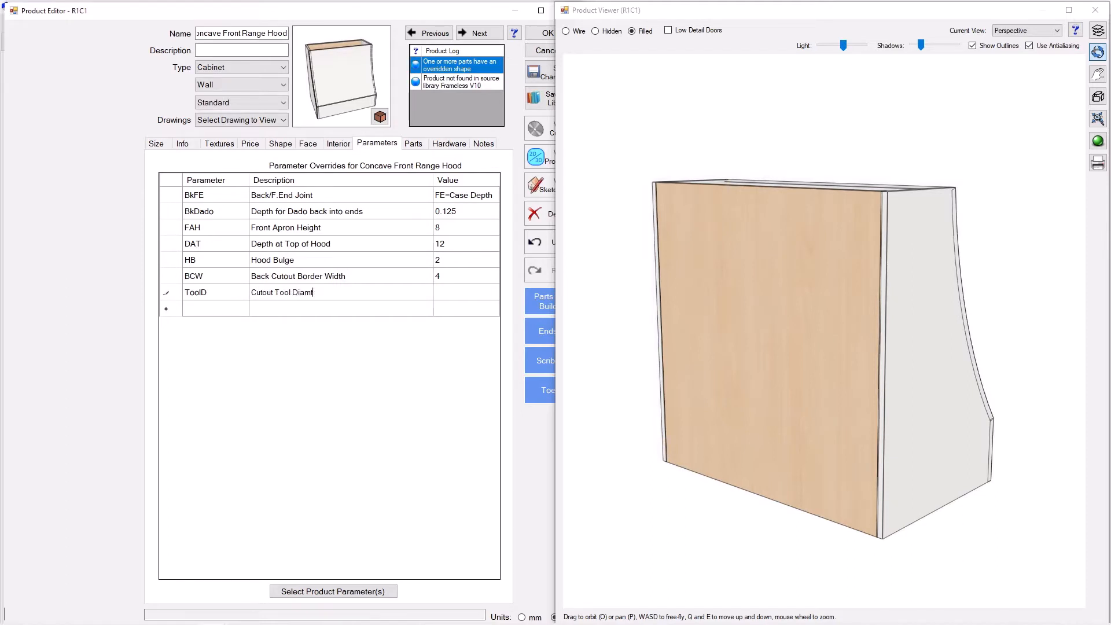
{"action": "type", "text": " Tool Diameter"}
{"action": "key", "text": "Tab"}
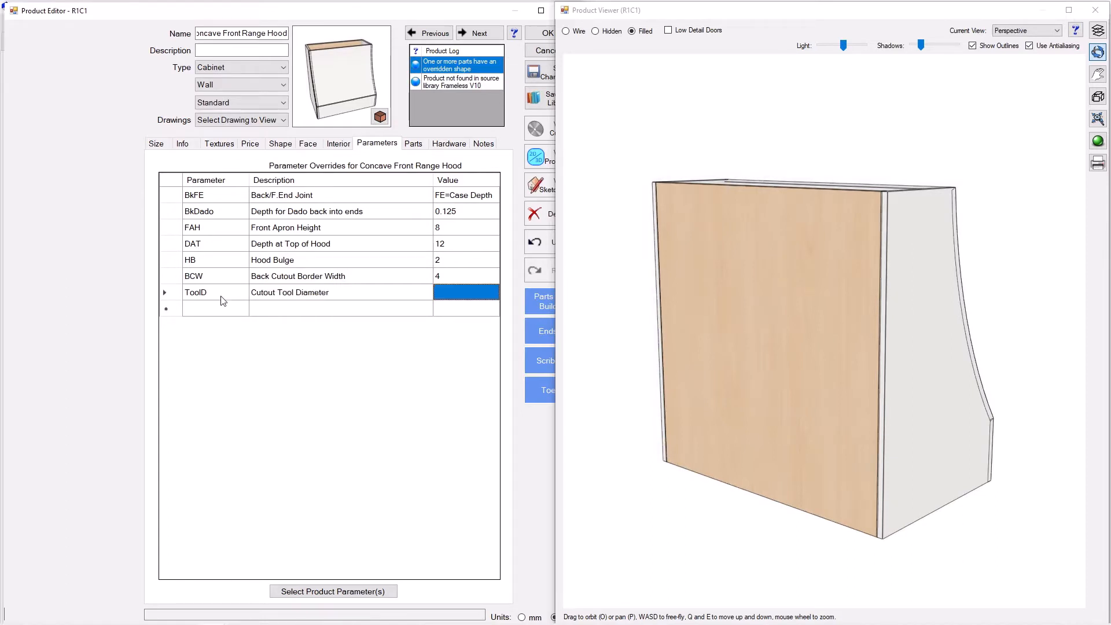
{"action": "type", "text": "3/8"}
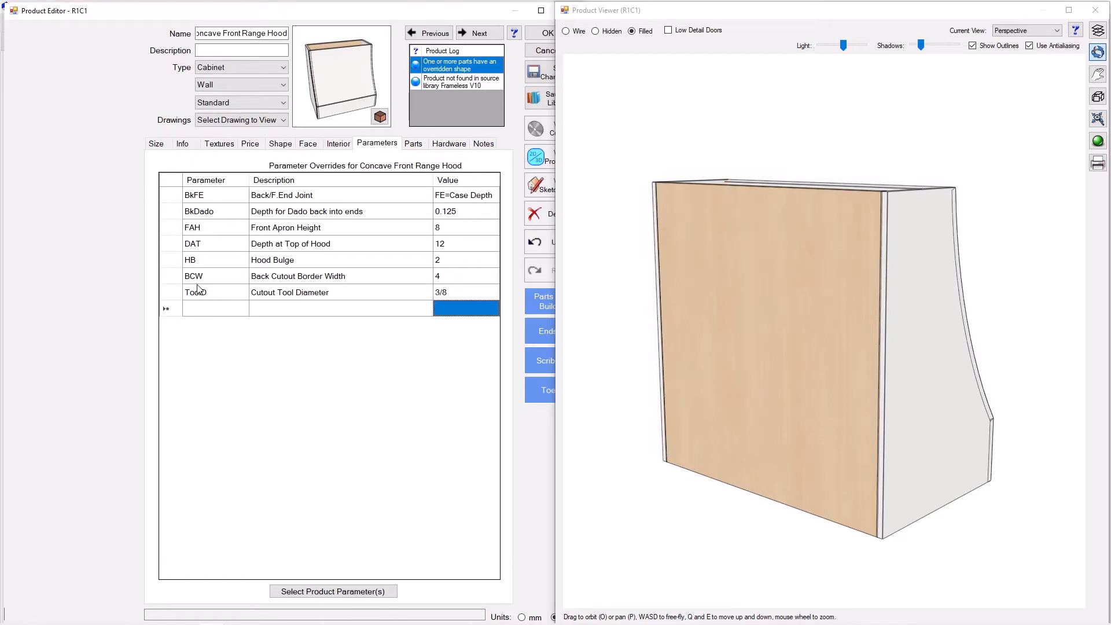
- Add a closed tool path to the operations of the UBack part
{"action": "left_click", "coordinate": [418, 145]}
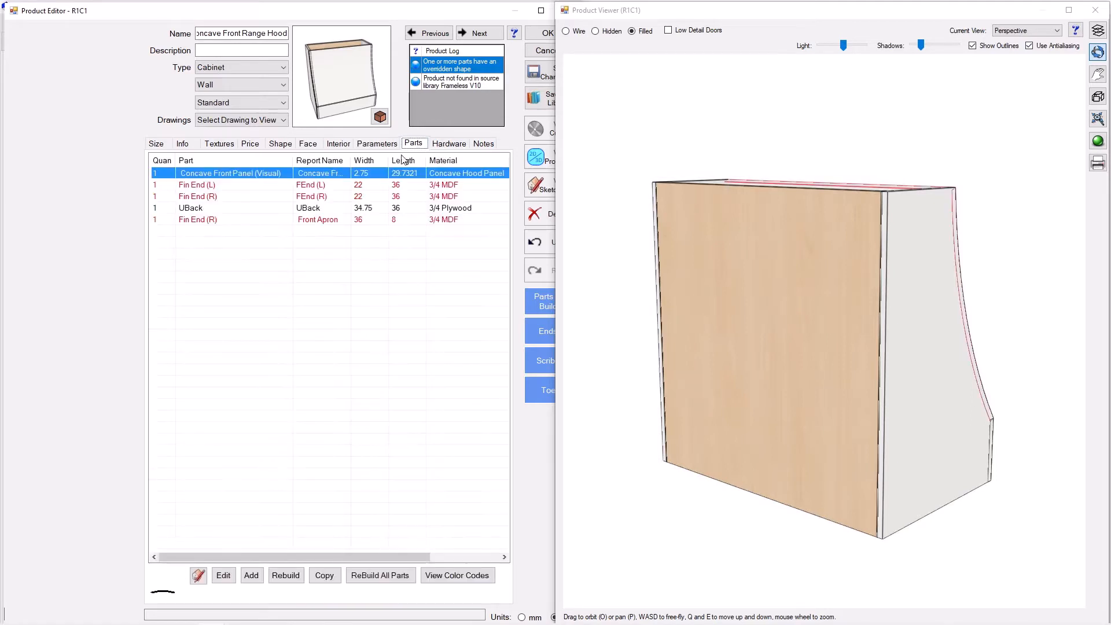
{"action": "left_click", "coordinate": [245, 209]}
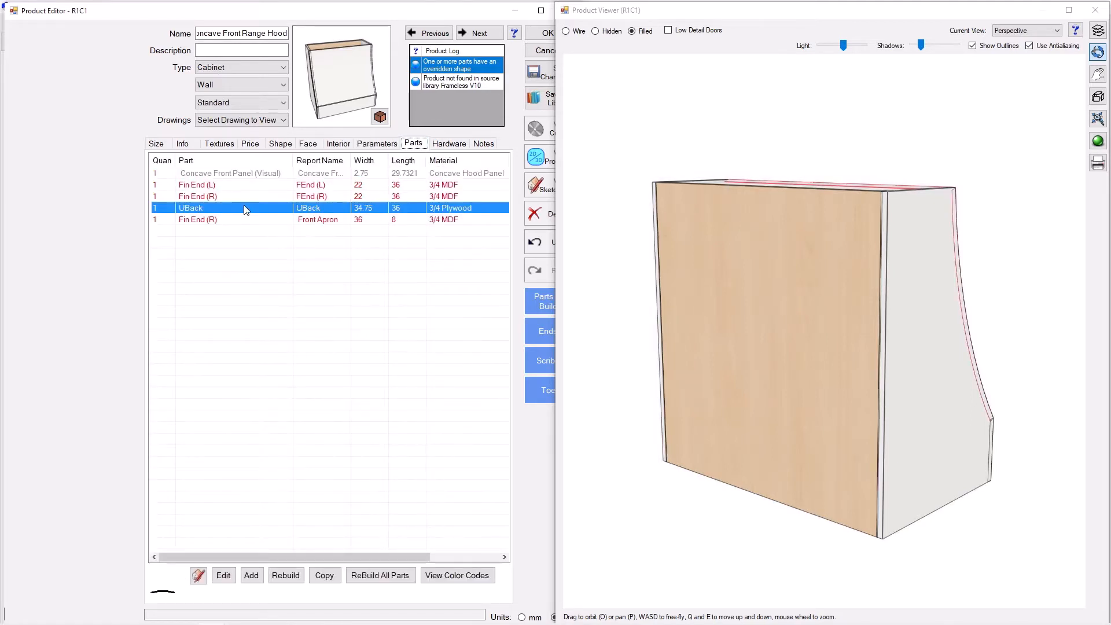
{"action": "left_click", "coordinate": [224, 576]}
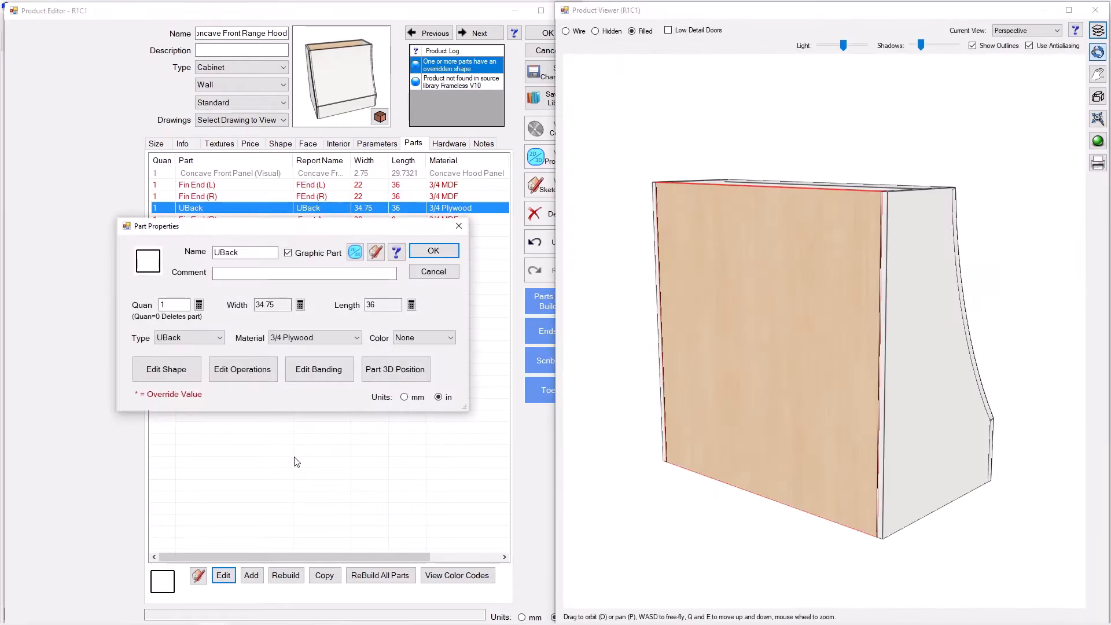
{"action": "left_click", "coordinate": [257, 375]}
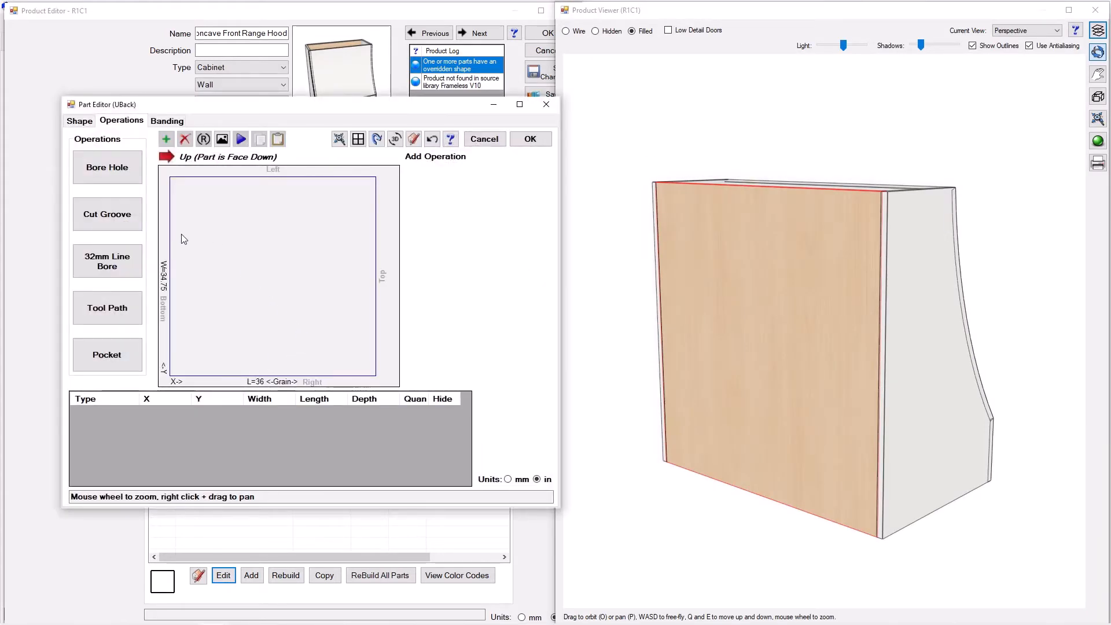
{"action": "left_click", "coordinate": [112, 312]}
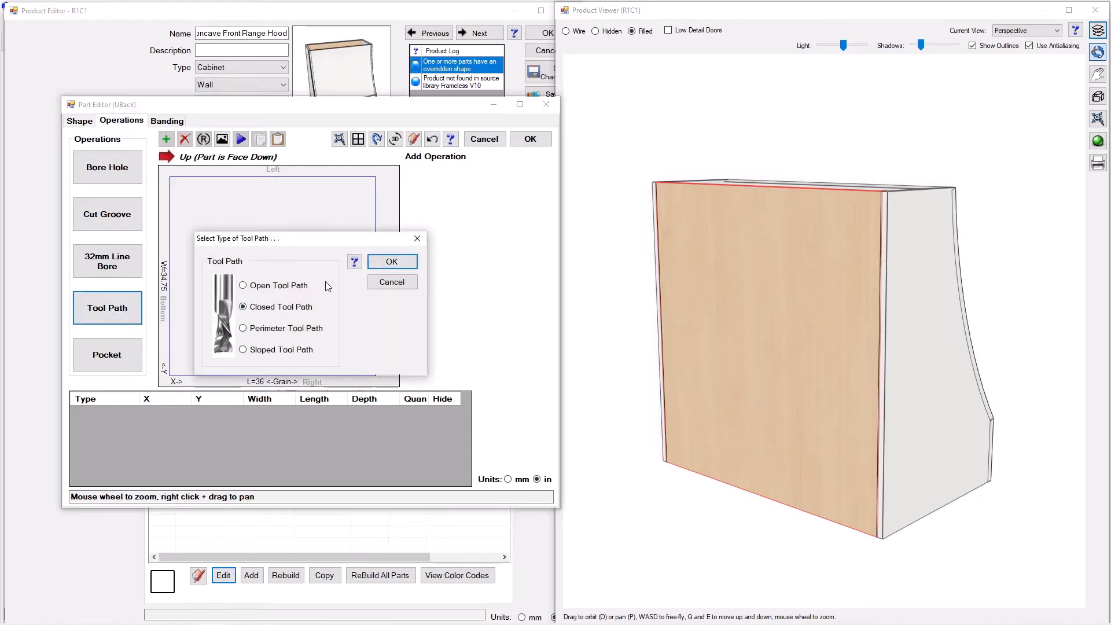
{"action": "left_click", "coordinate": [392, 262]}
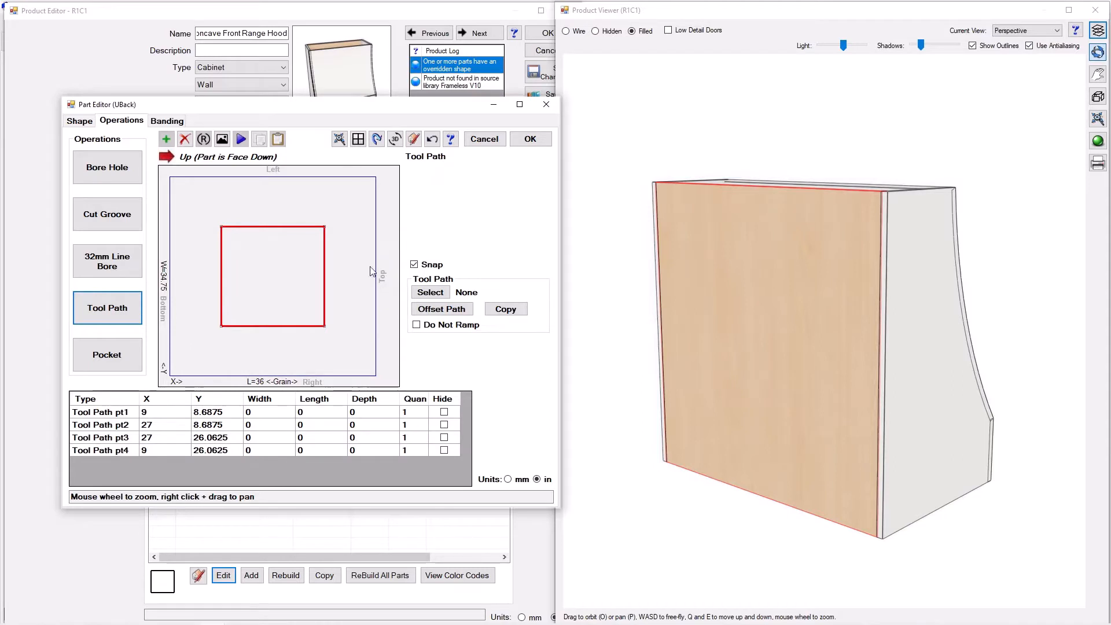
- Set the depth formula of the UBack tool path to UBack.th
{"action": "left_click", "coordinate": [113, 412]}
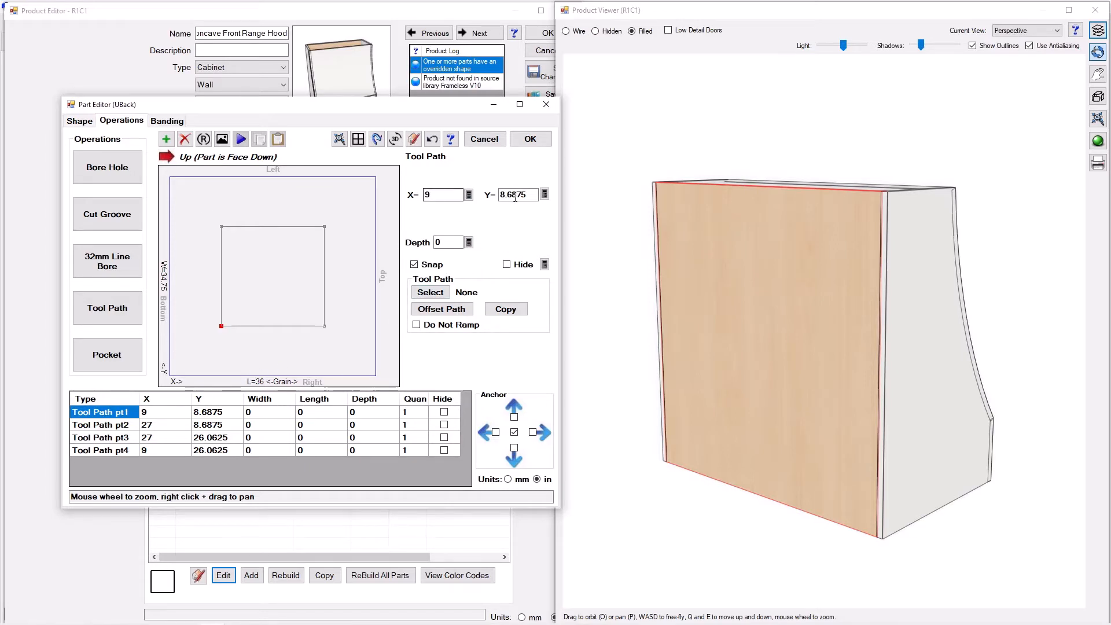
{"action": "left_click", "coordinate": [469, 242]}
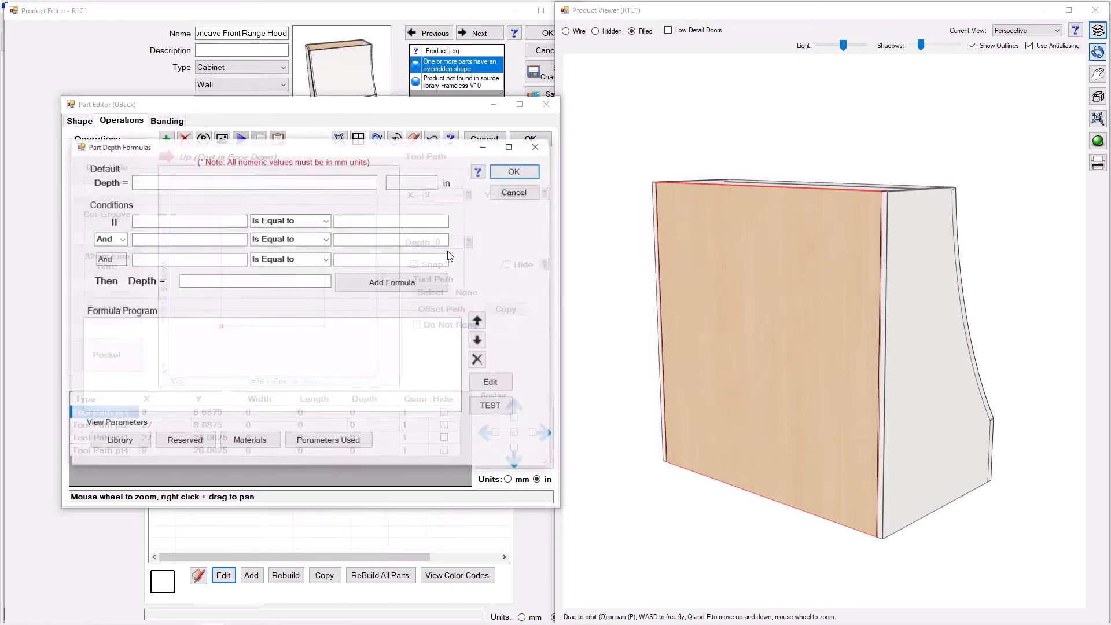
{"action": "left_click", "coordinate": [230, 184]}
{"action": "type", "text": "U"}
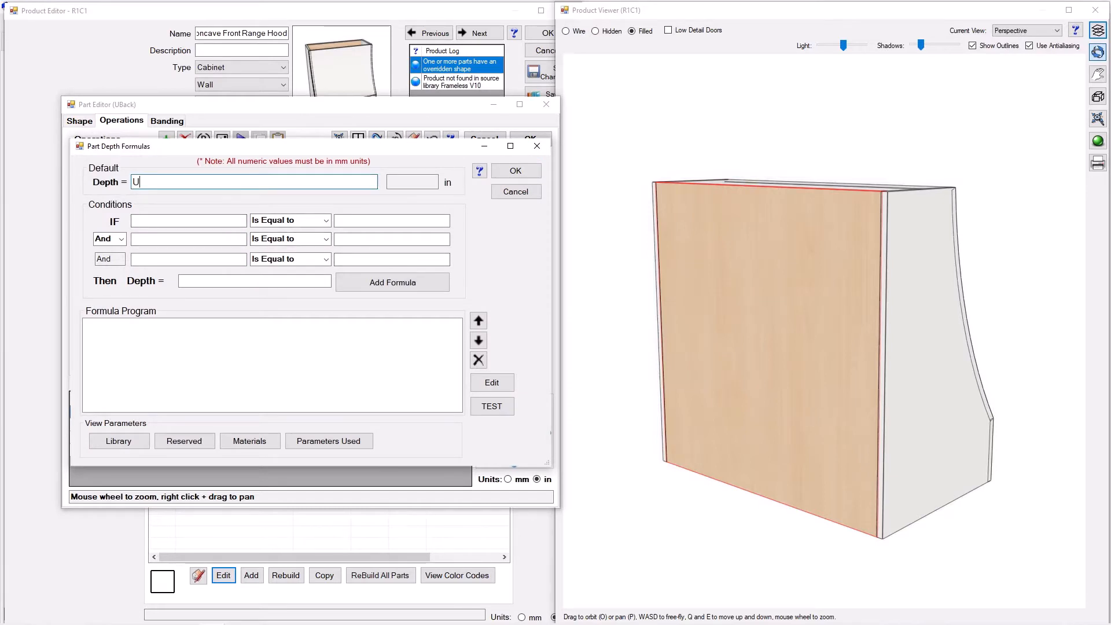
{"action": "type", "text": "Back.th"}
{"action": "left_click", "coordinate": [509, 173]}
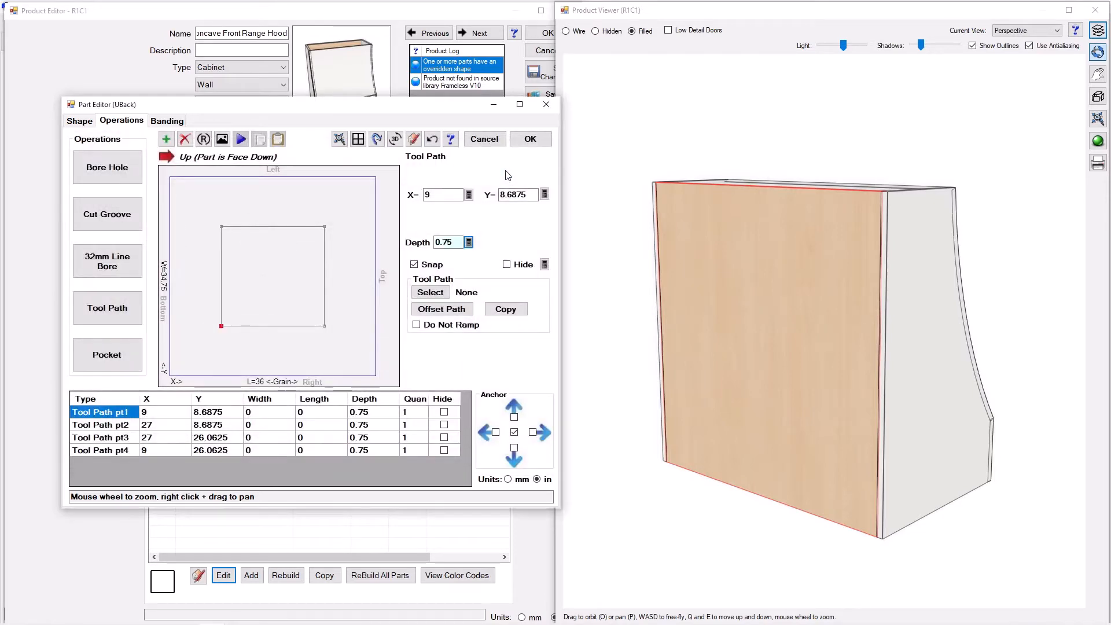
- Assign the 3/8 Compression tool to the UBack tool path
{"action": "left_click", "coordinate": [431, 298]}
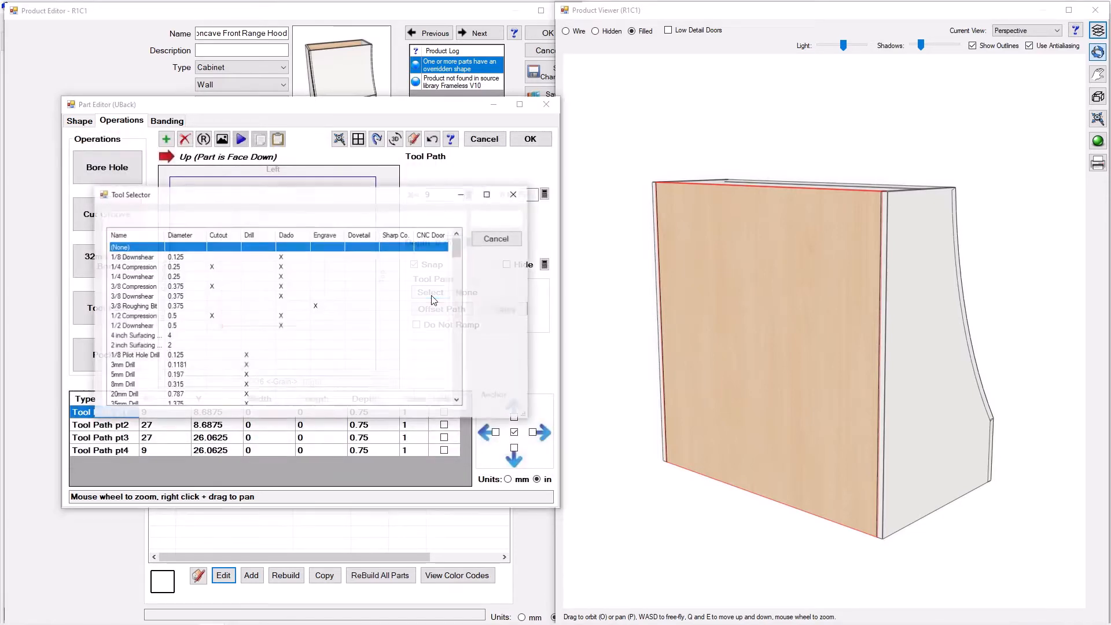
{"action": "left_click", "coordinate": [139, 287]}
{"action": "left_click", "coordinate": [496, 221]}
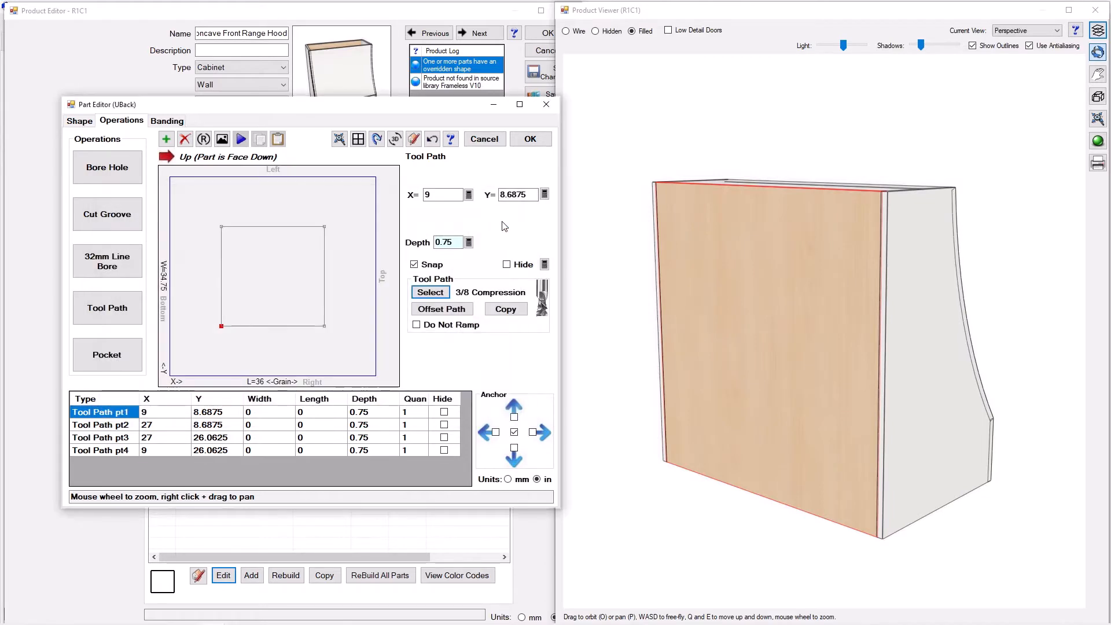
- Set the X formula of tool path point 1 to BCW+(ToolD/2), copy the formula and test it
{"action": "left_click", "coordinate": [470, 195]}
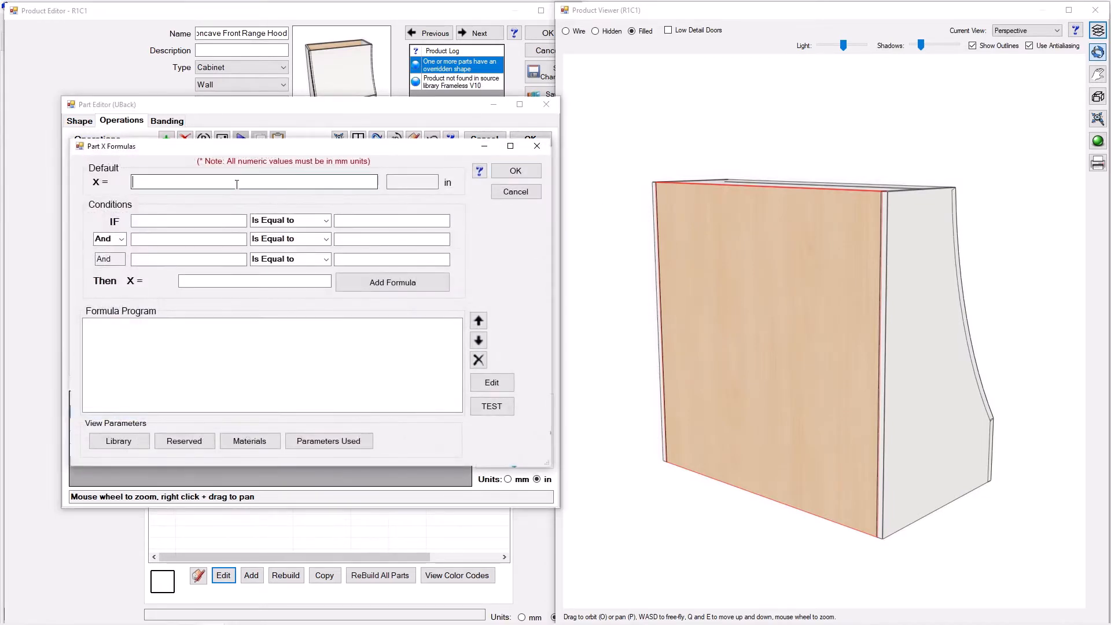
{"action": "type", "text": "BCW"}
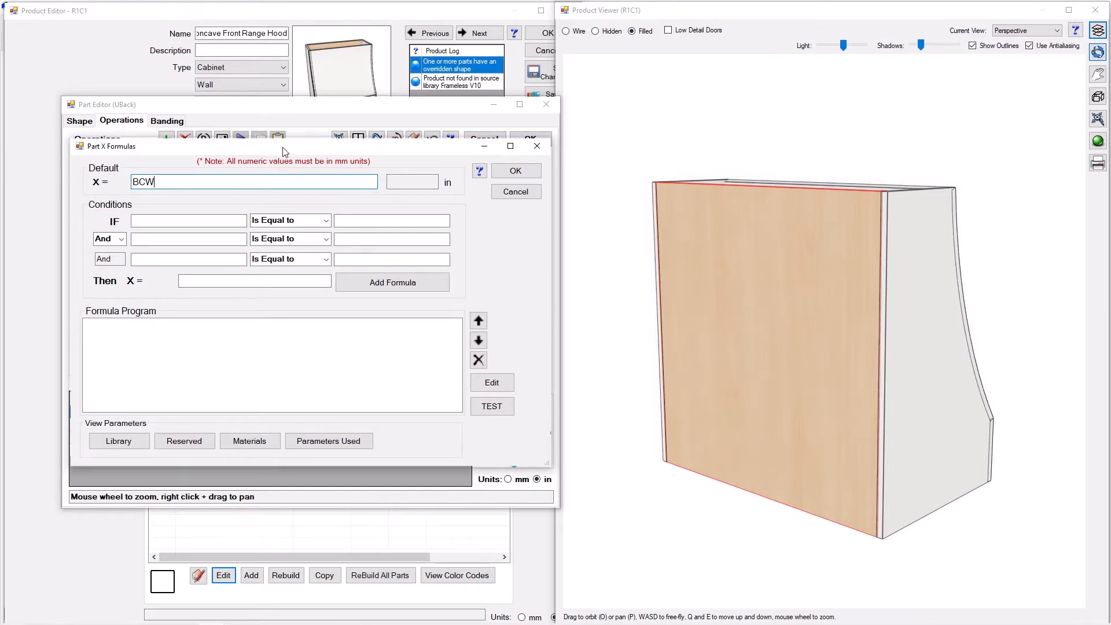
{"action": "left_click_drag", "start_coordinate": [284, 151], "coordinate": [480, 223]}
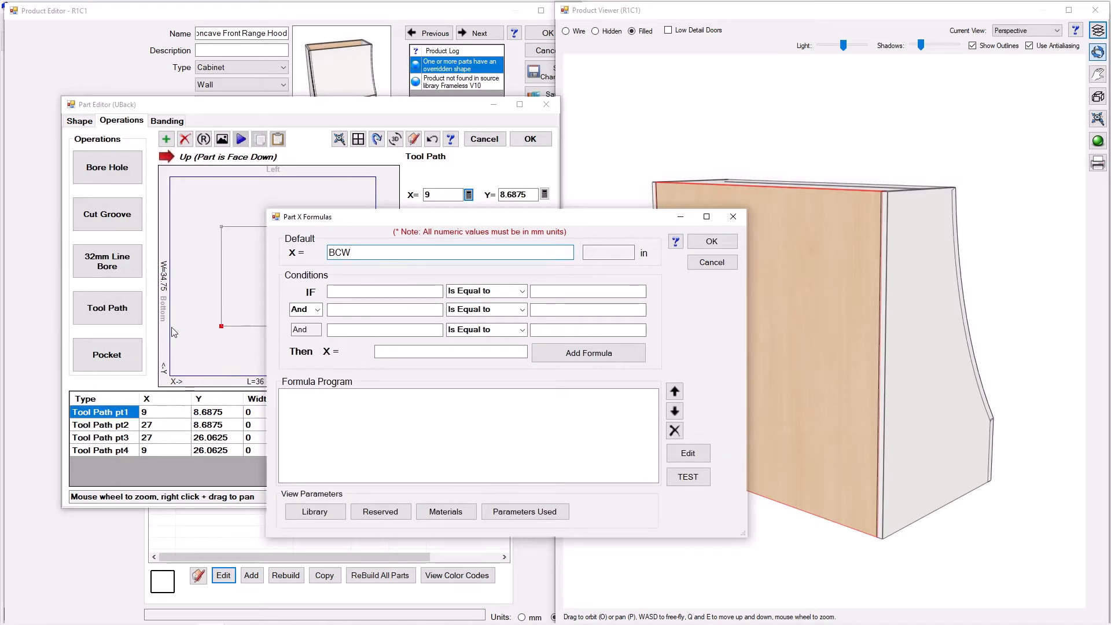
{"action": "type", "text": "+("}
{"action": "type", "text": "T"}
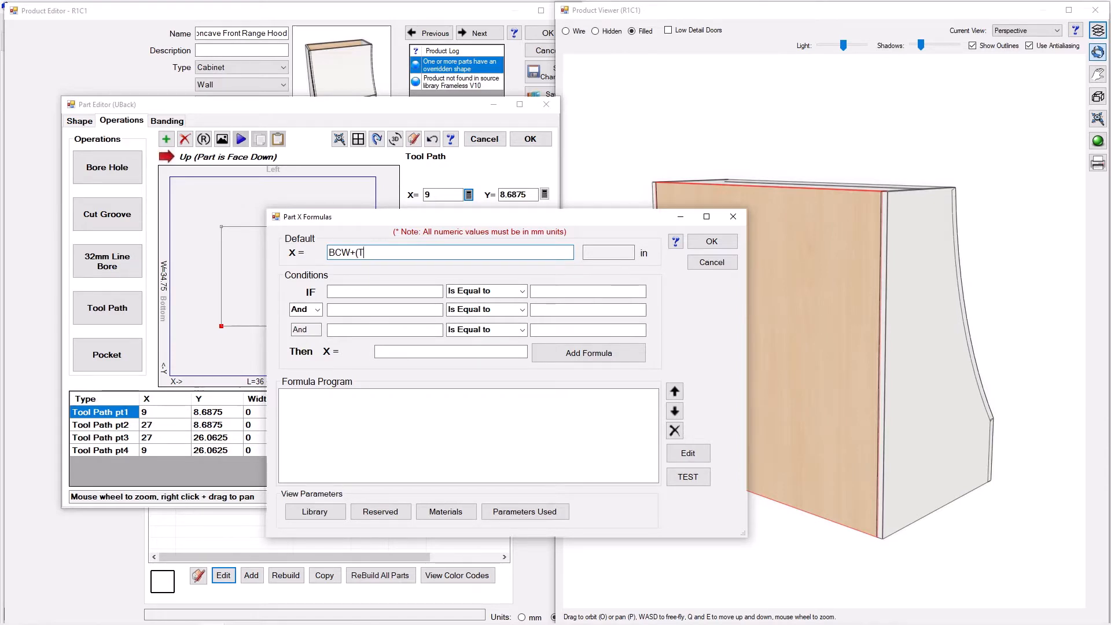
{"action": "type", "text": "oolD/2"}
{"action": "left_click_drag", "start_coordinate": [432, 254], "coordinate": [250, 241]}
{"action": "key", "text": "ctrl+c"}
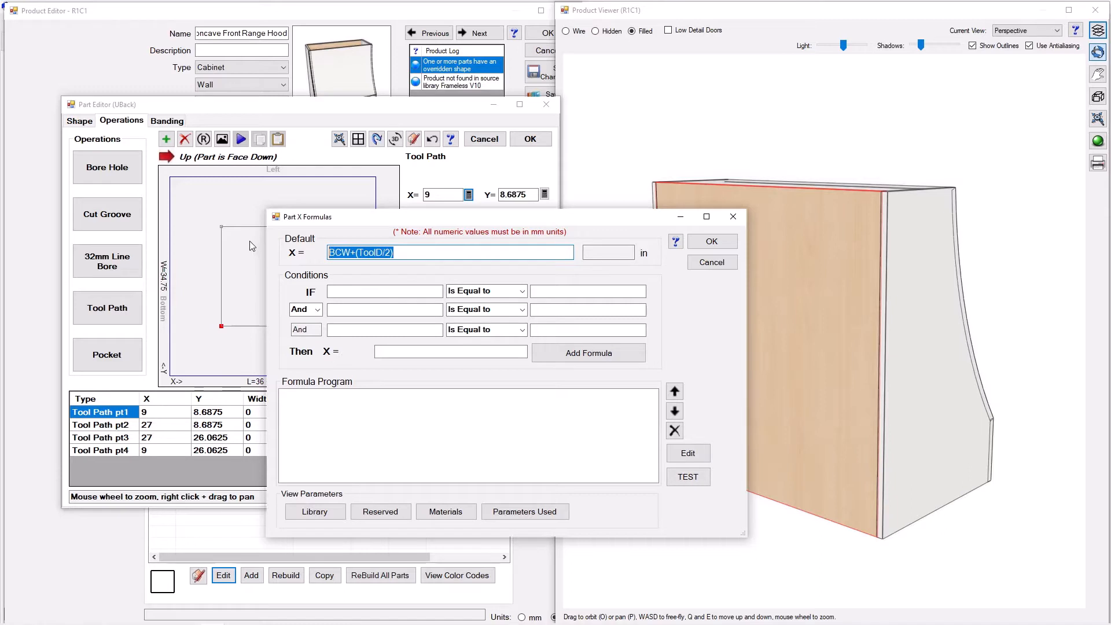
{"action": "left_click", "coordinate": [693, 477]}
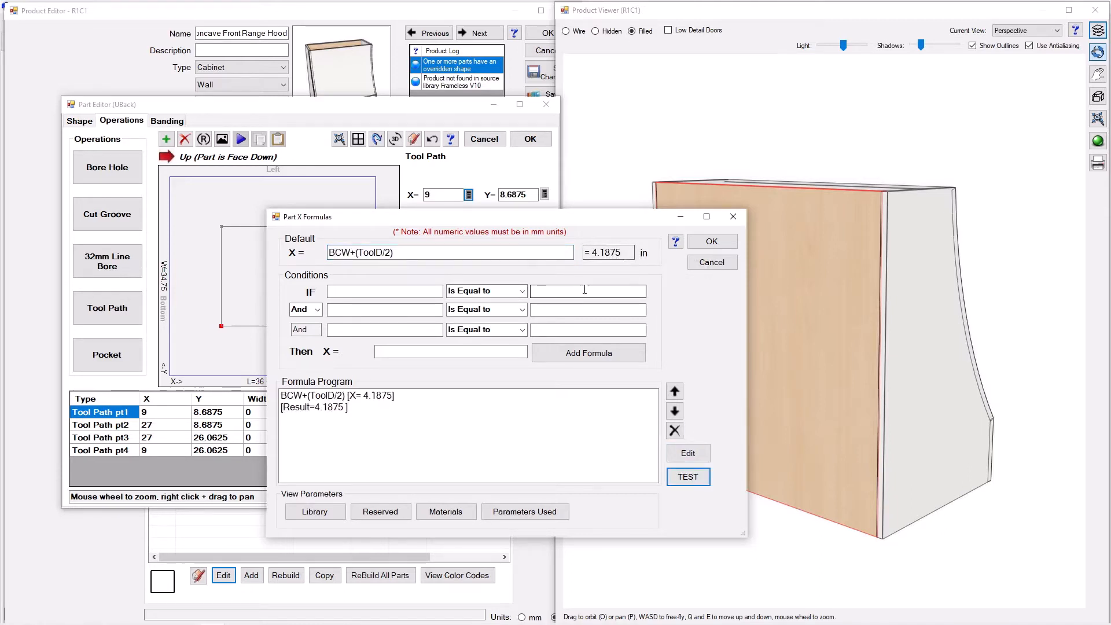
{"action": "left_click", "coordinate": [712, 242]}
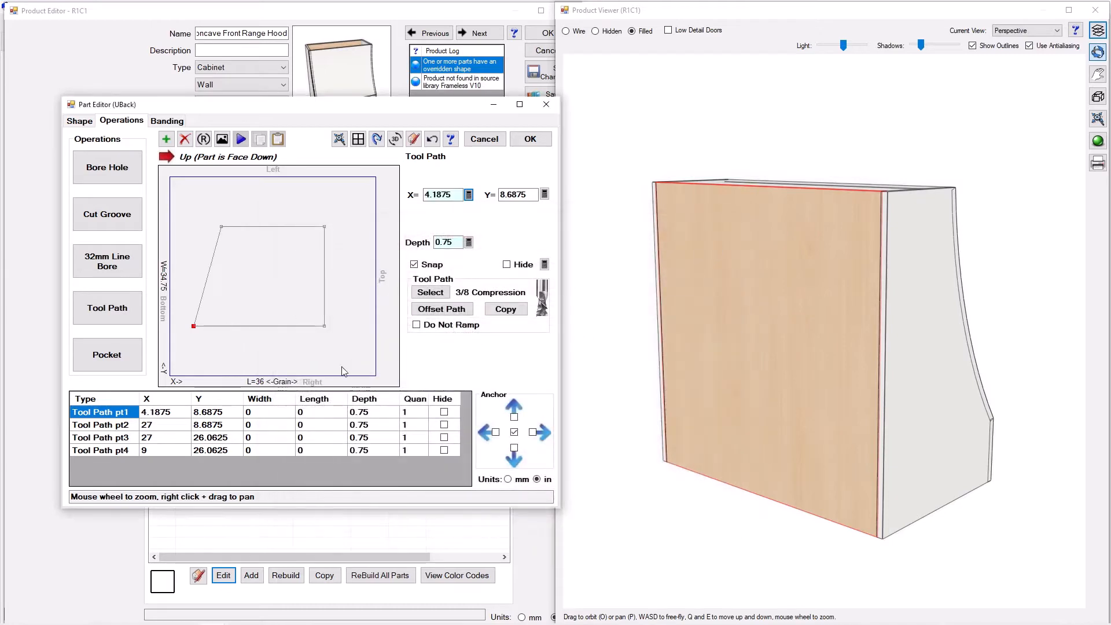
- Set the Y formula of tool path point 1 to BCW+(ToolD/2)
{"action": "left_click", "coordinate": [544, 194]}
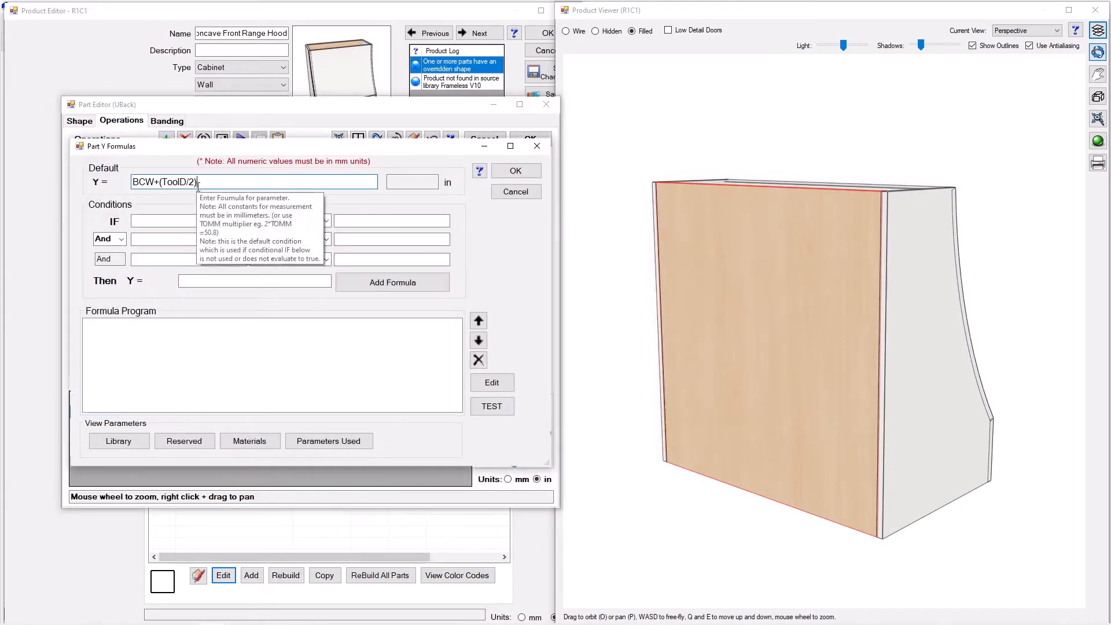
{"action": "left_click", "coordinate": [514, 174]}
{"action": "left_click", "coordinate": [514, 172]}
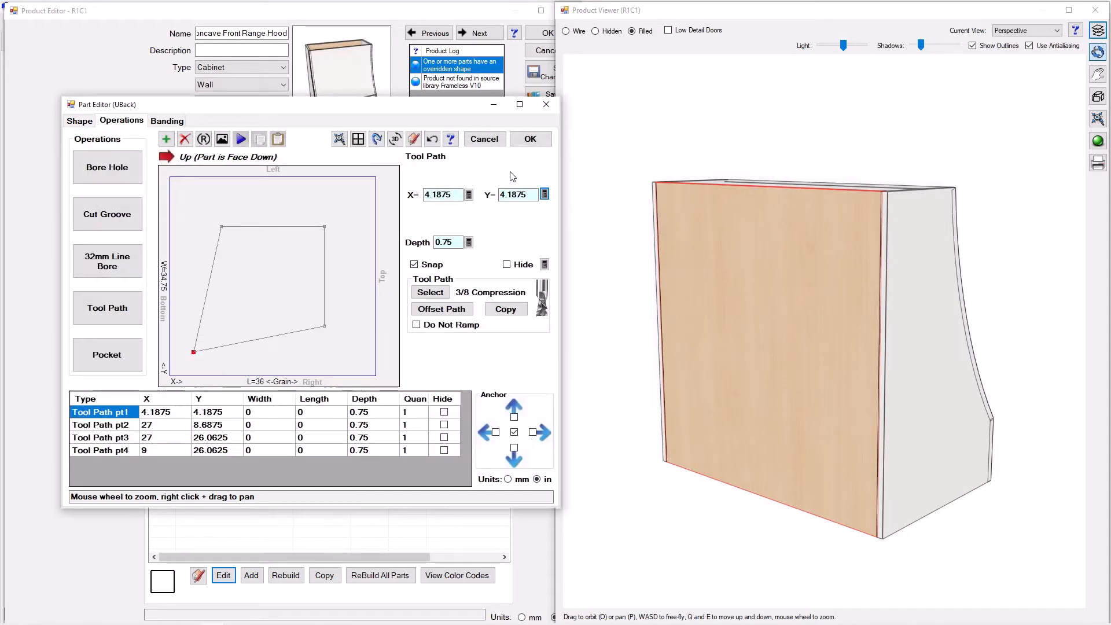
- Set the X formula of tool path point 2 to PartL-(BCW+(ToolD/2))
{"action": "left_click", "coordinate": [118, 426]}
{"action": "left_click", "coordinate": [469, 195]}
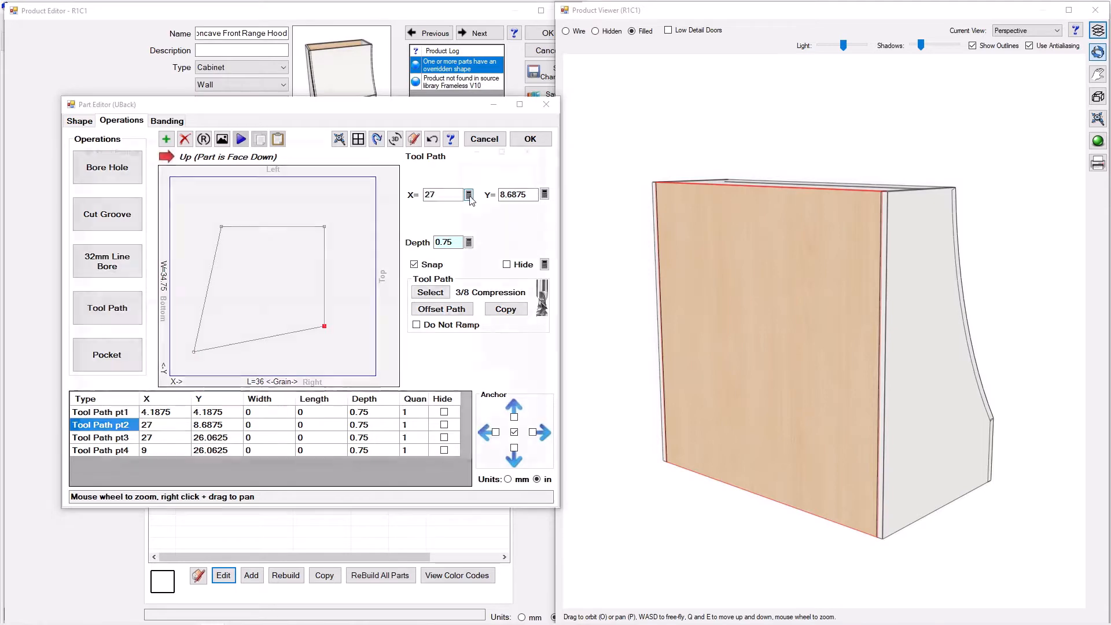
{"action": "type", "text": "P"}
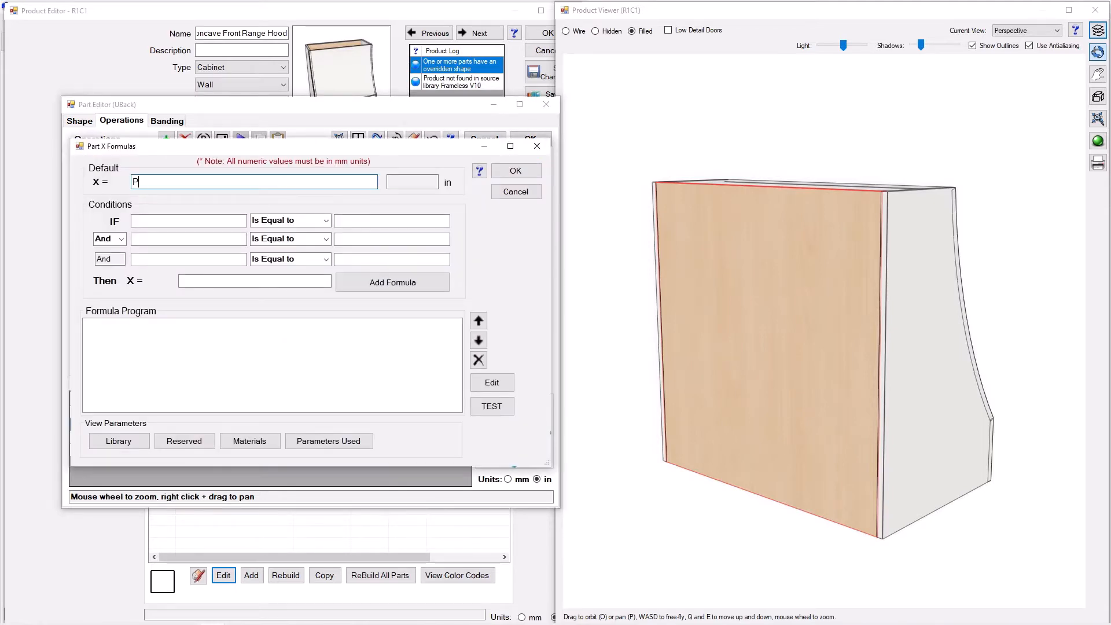
{"action": "type", "text": "art"}
{"action": "type", "text": "L-(BCW+(ToolD/2))"}
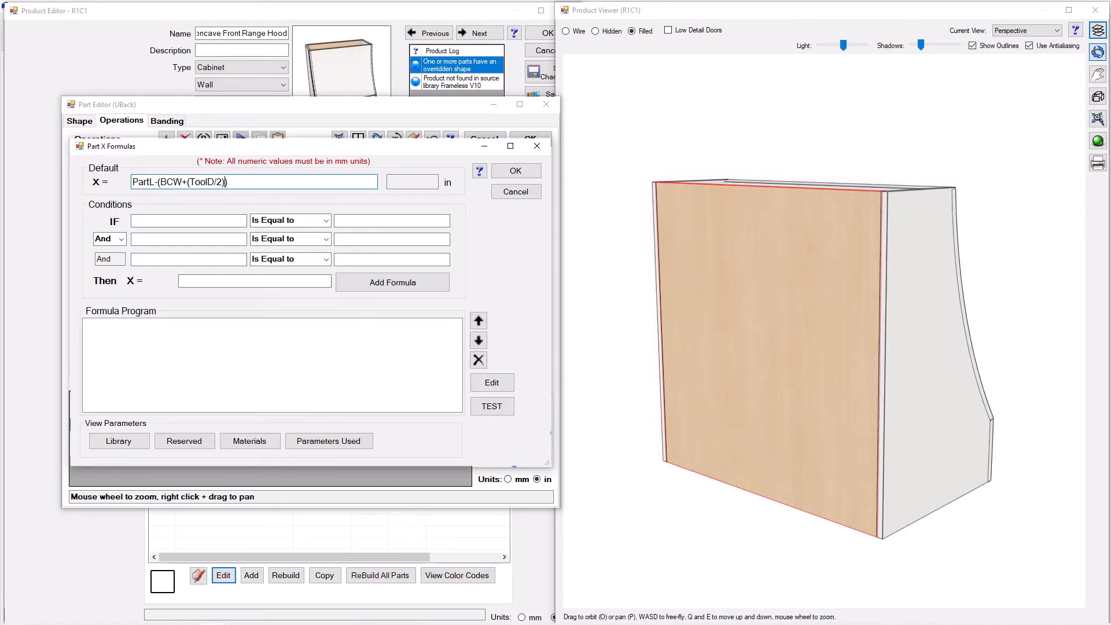
{"action": "left_click", "coordinate": [516, 171]}
- Set the Y formula of tool path point 2 to BCW+(ToolD/2)
{"action": "left_click", "coordinate": [544, 194]}
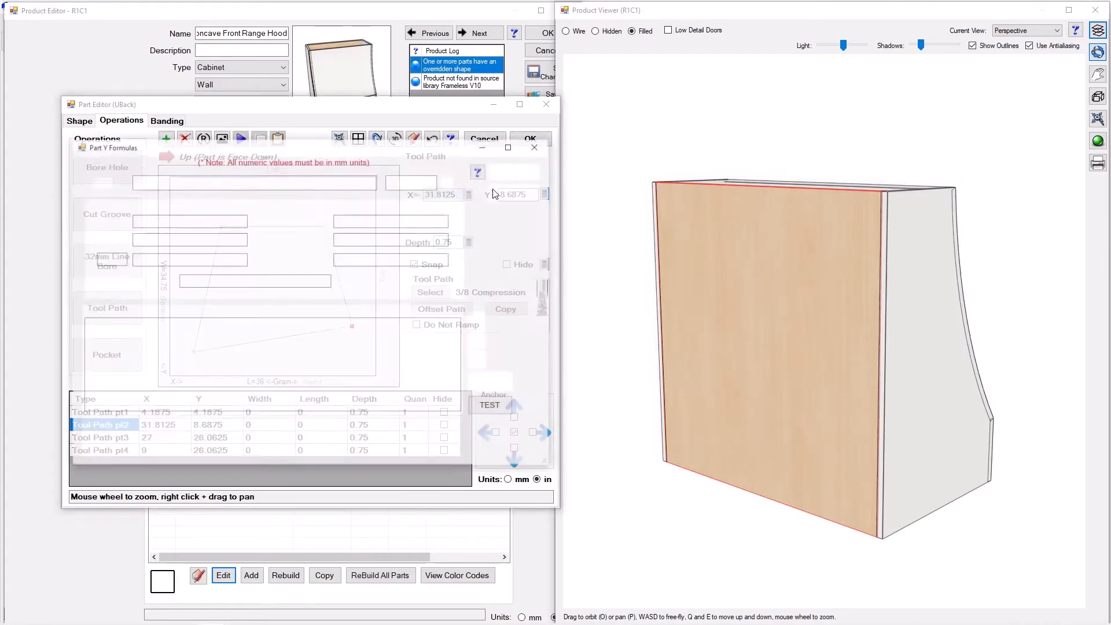
{"action": "key", "text": "ctrl+v"}
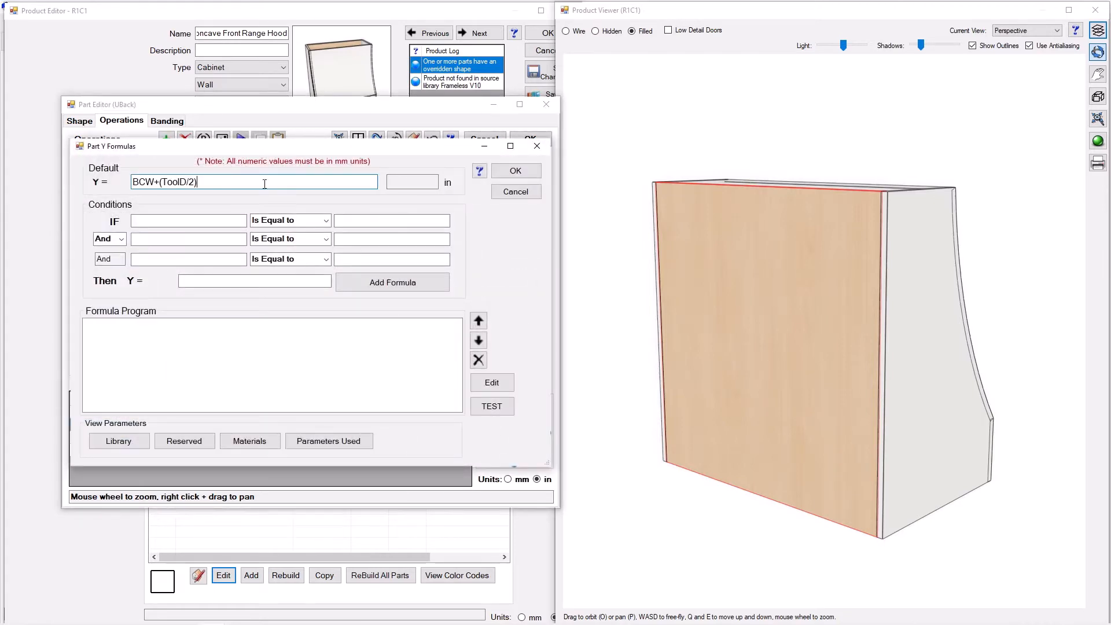
{"action": "left_click", "coordinate": [510, 169]}
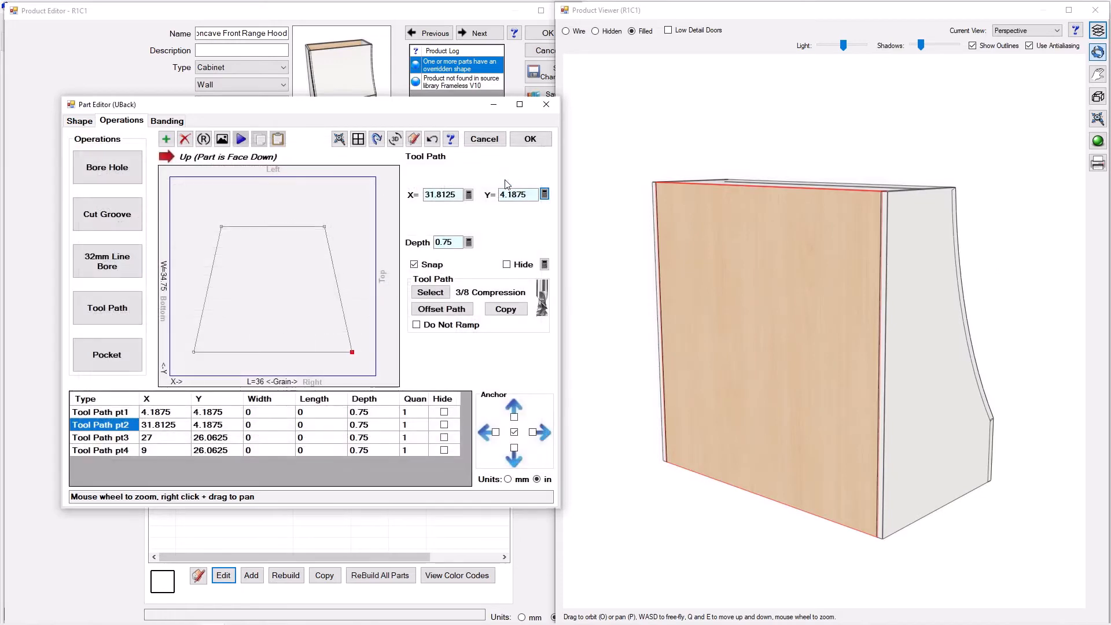
- Set the X formula of tool path point 3 to PartL-(BCW+(ToolD/2))
{"action": "left_click", "coordinate": [324, 226]}
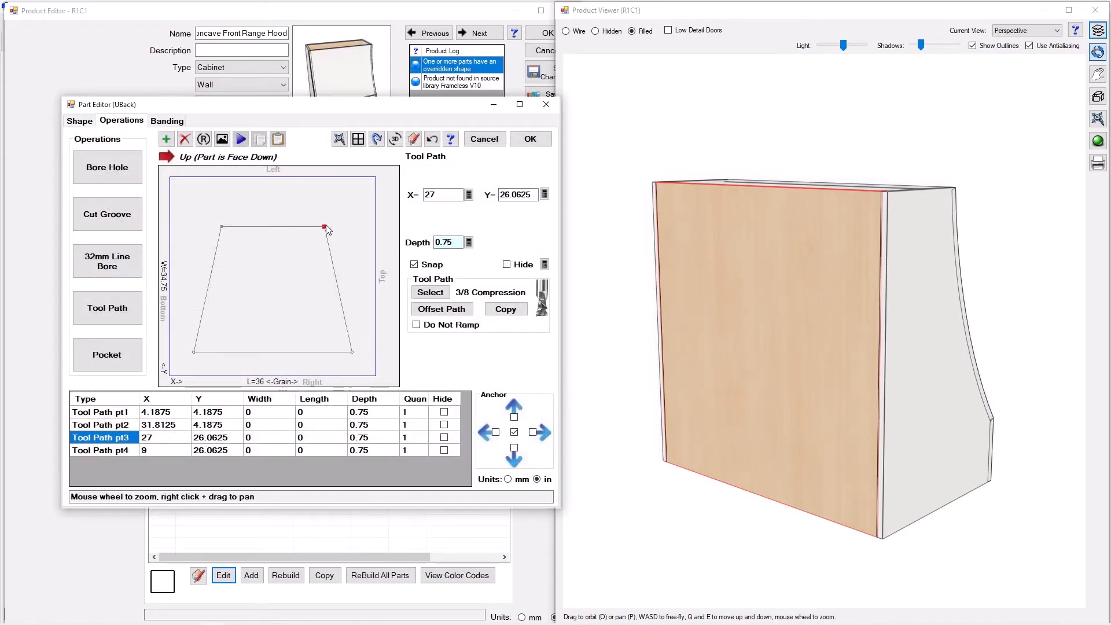
{"action": "left_click", "coordinate": [469, 194]}
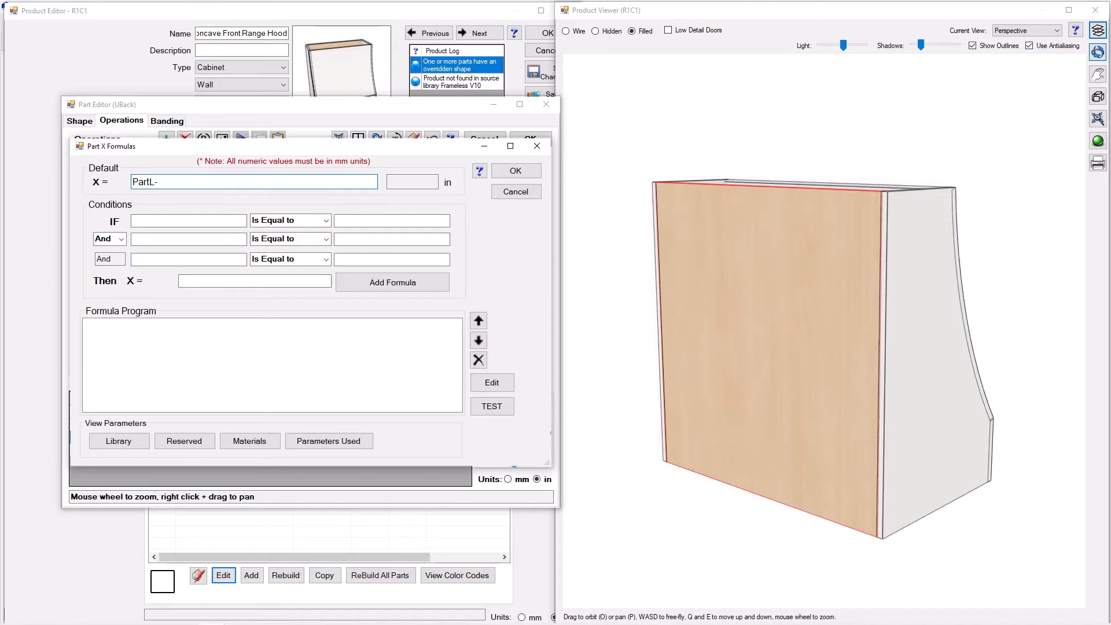
{"action": "key", "text": "ctrl+v"}
{"action": "left_click", "coordinate": [516, 171]}
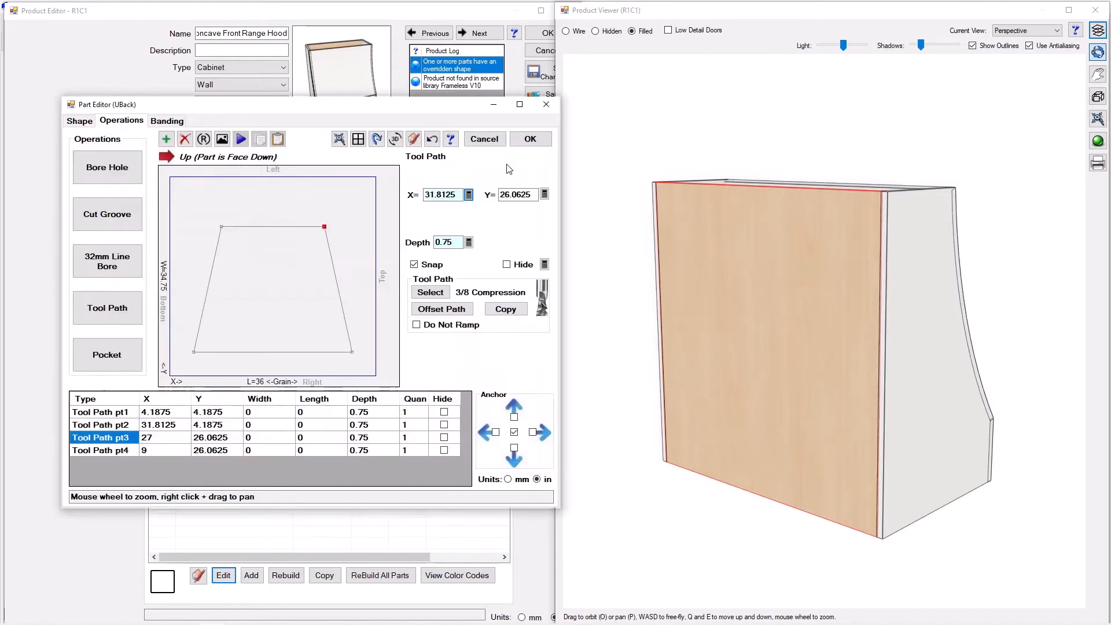
- Set the Y formula of tool path point 3 to PartW-(BCW+(ToolD/2))
{"action": "left_click", "coordinate": [544, 195]}
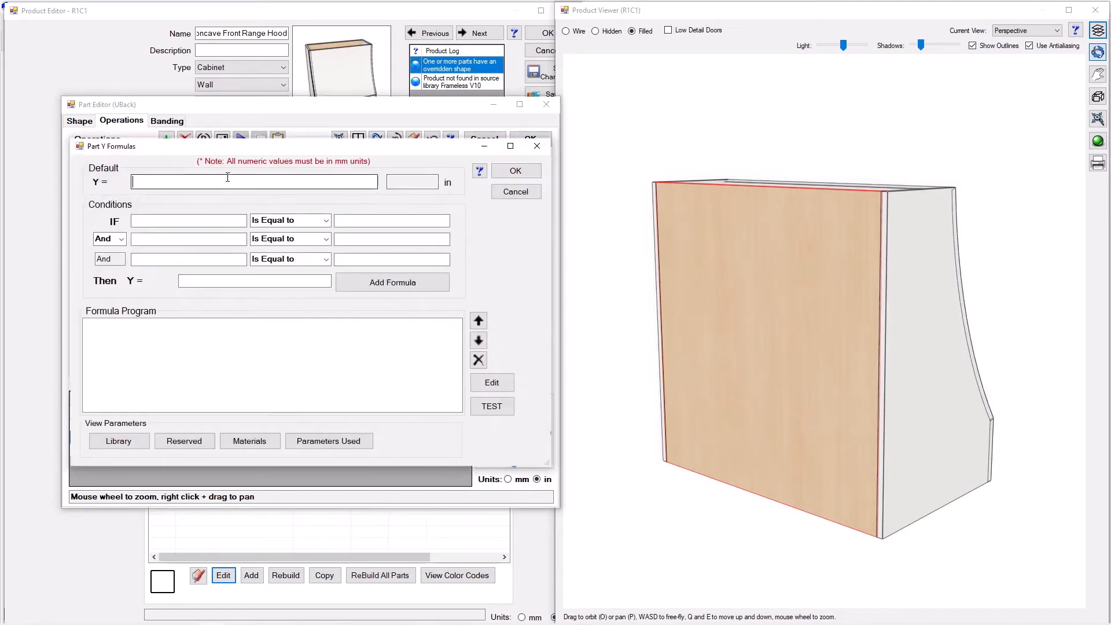
{"action": "left_click", "coordinate": [226, 176]}
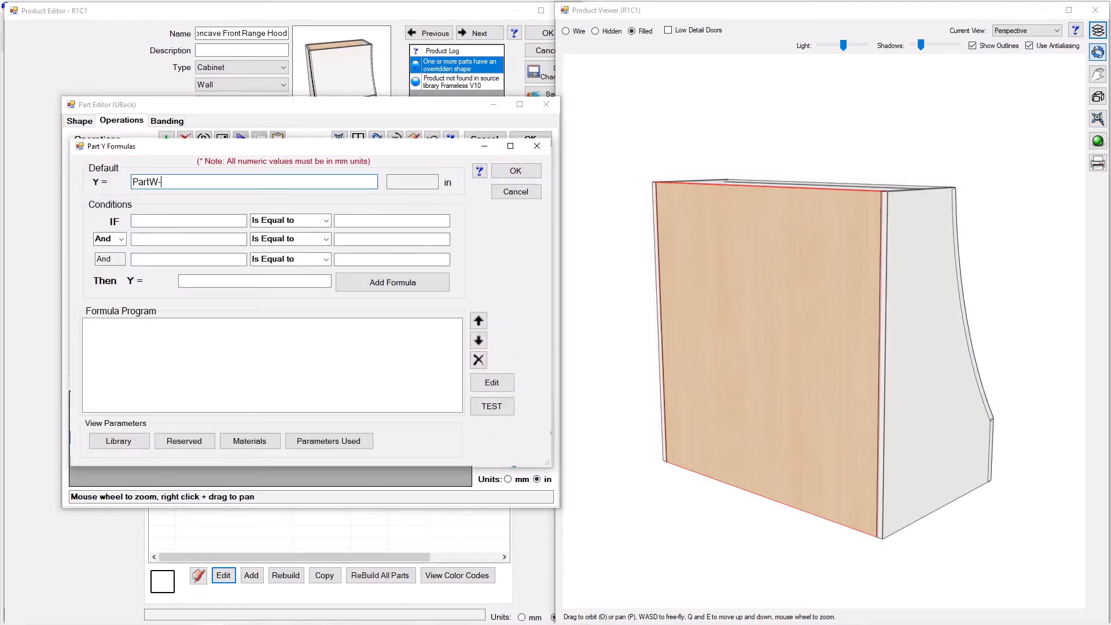
{"action": "type", "text": "BCW+(ToolD/2)"}
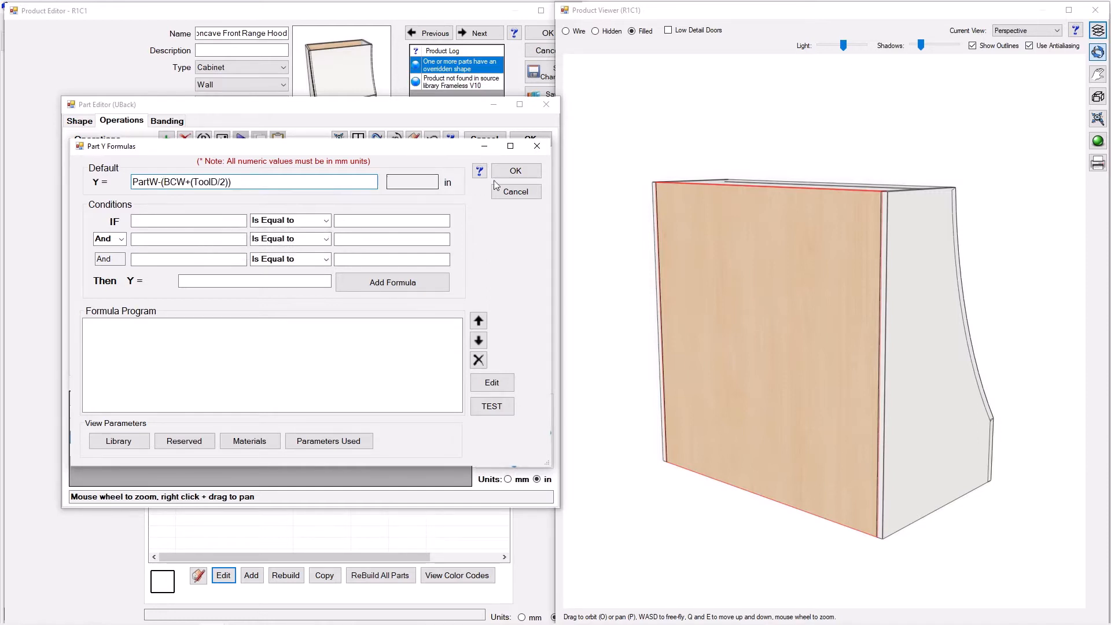
{"action": "left_click", "coordinate": [515, 171]}
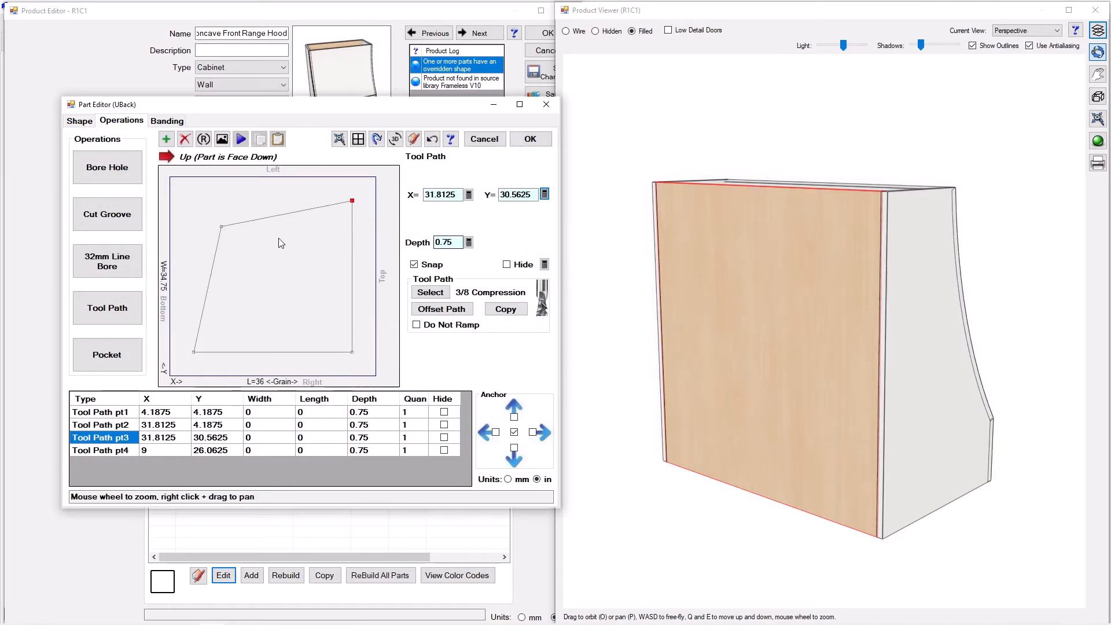
- Set the X formula of tool path point 4 to BCW+(ToolD/2)
{"action": "left_click", "coordinate": [113, 452]}
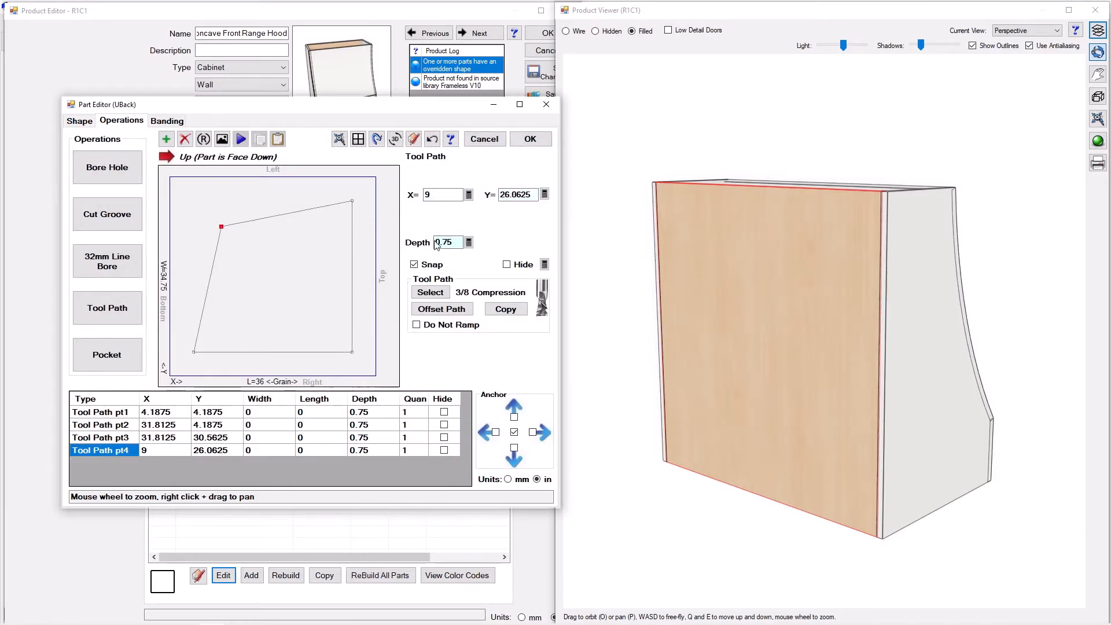
{"action": "left_click", "coordinate": [468, 195]}
{"action": "left_click", "coordinate": [181, 183]}
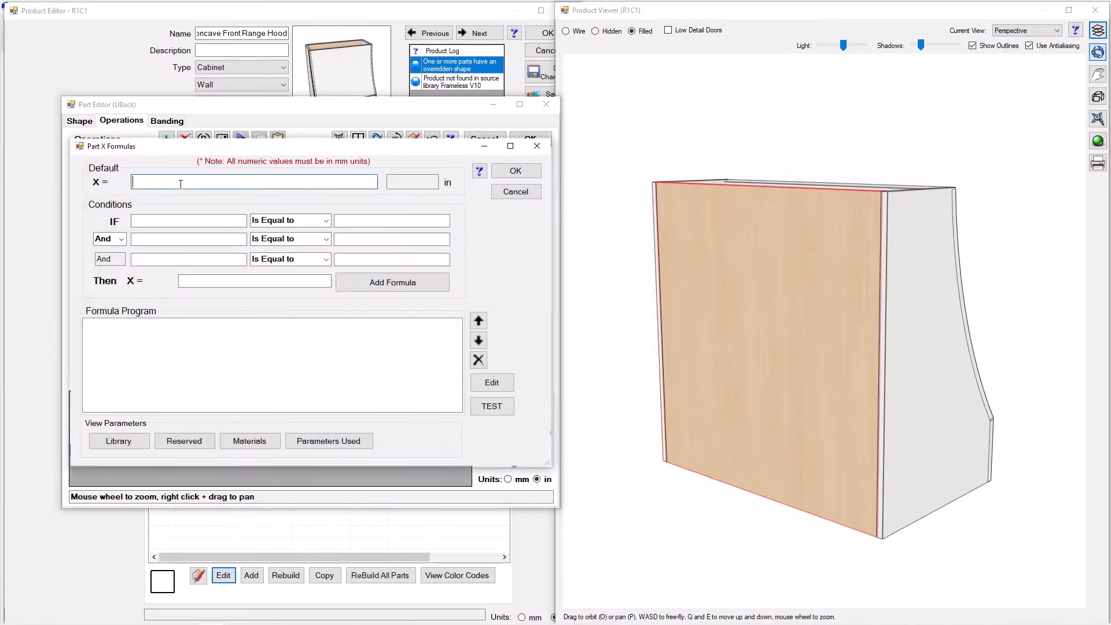
{"action": "type", "text": "BCW+(ToolD/2)"}
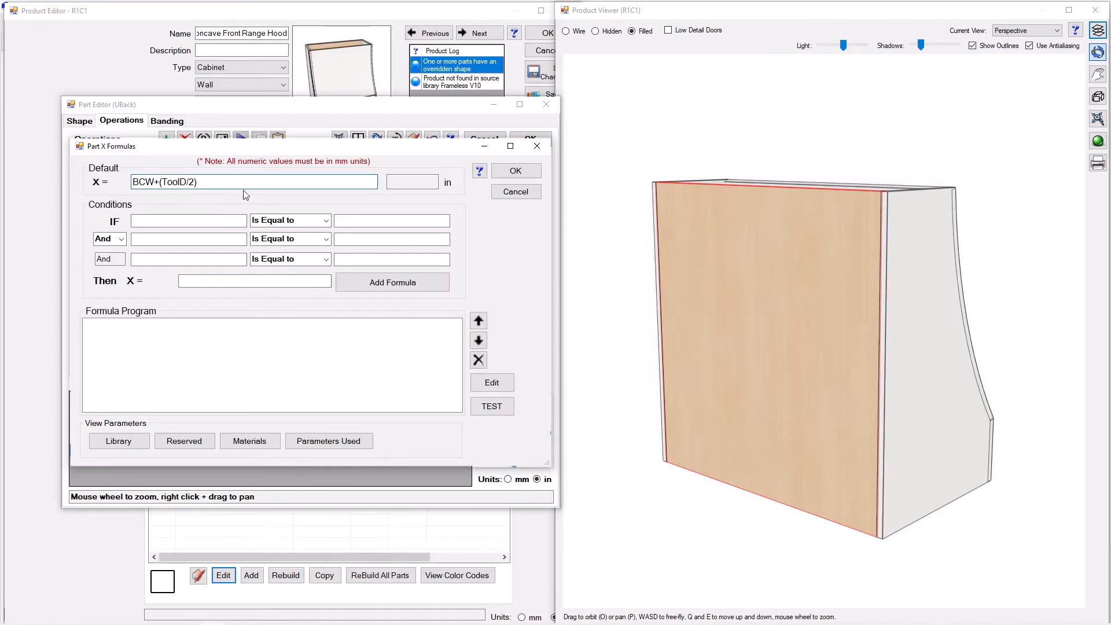
{"action": "left_click", "coordinate": [516, 171]}
- Set the Y formula of tool path point 4 to PartW-(BCW+(ToolD/2)) and accept the UBack part edits
{"action": "left_click", "coordinate": [545, 195]}
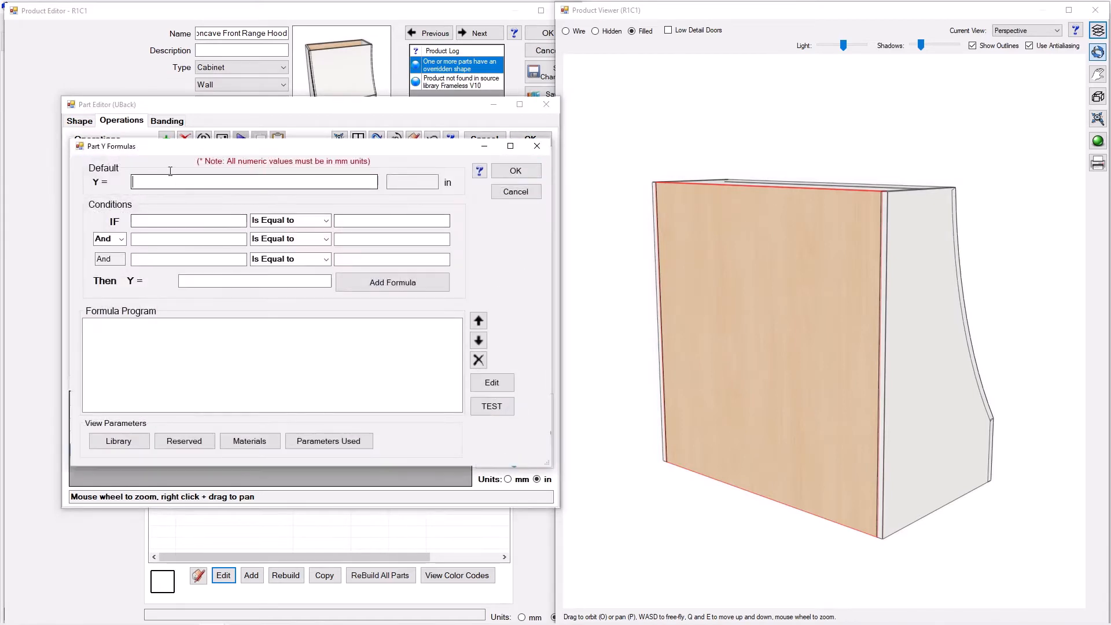
{"action": "type", "text": "PartW"}
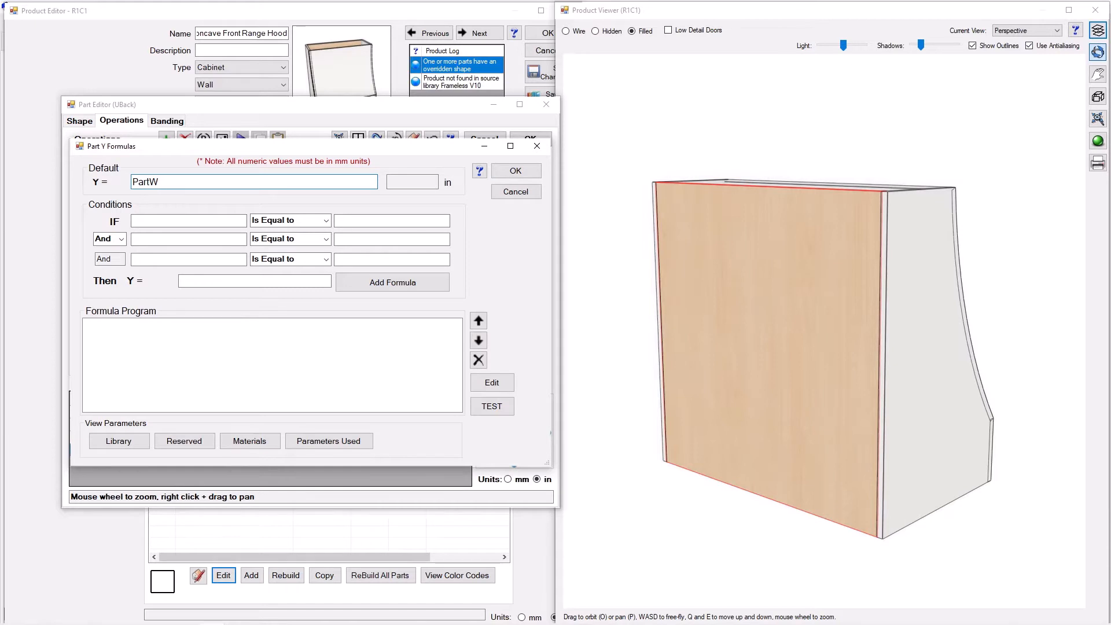
{"action": "type", "text": "-(BCW+(ToolD/2))"}
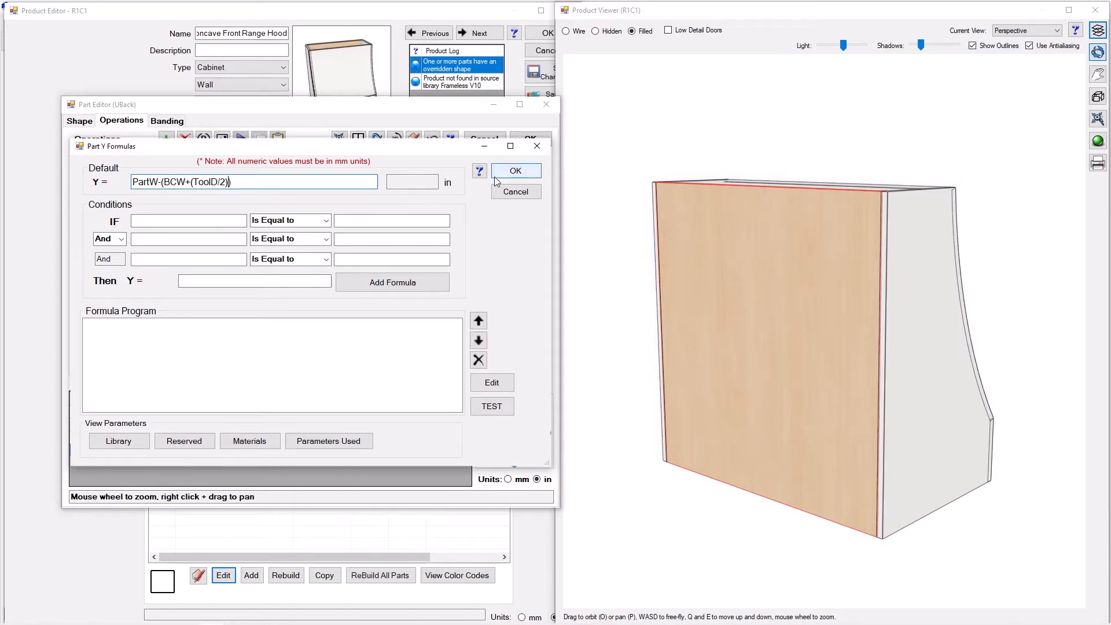
{"action": "left_click", "coordinate": [516, 171]}
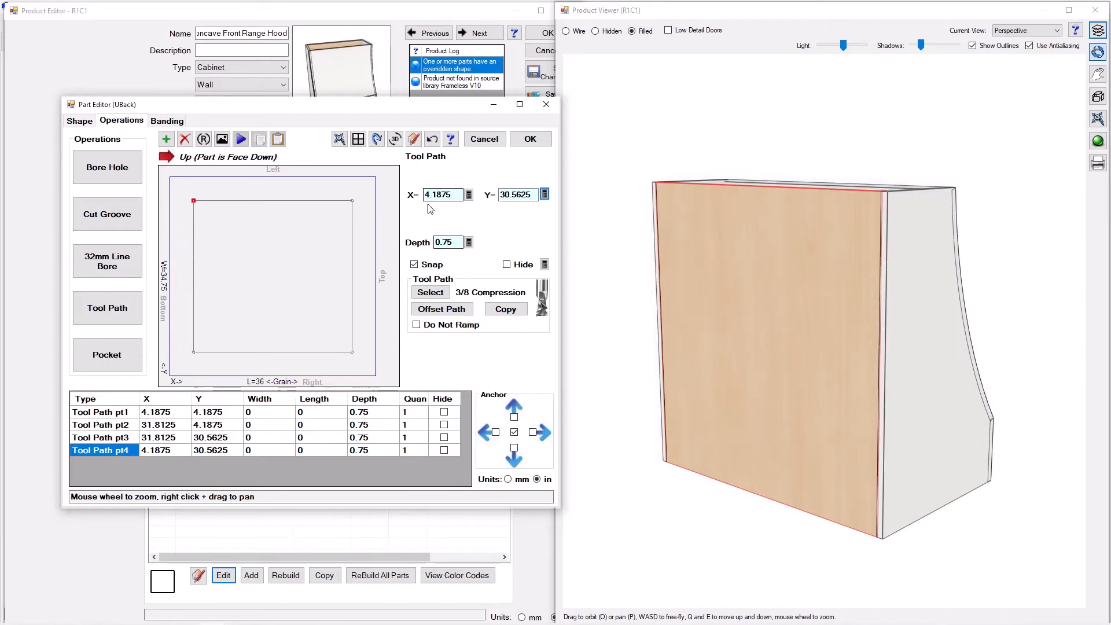
{"action": "left_click", "coordinate": [530, 139]}
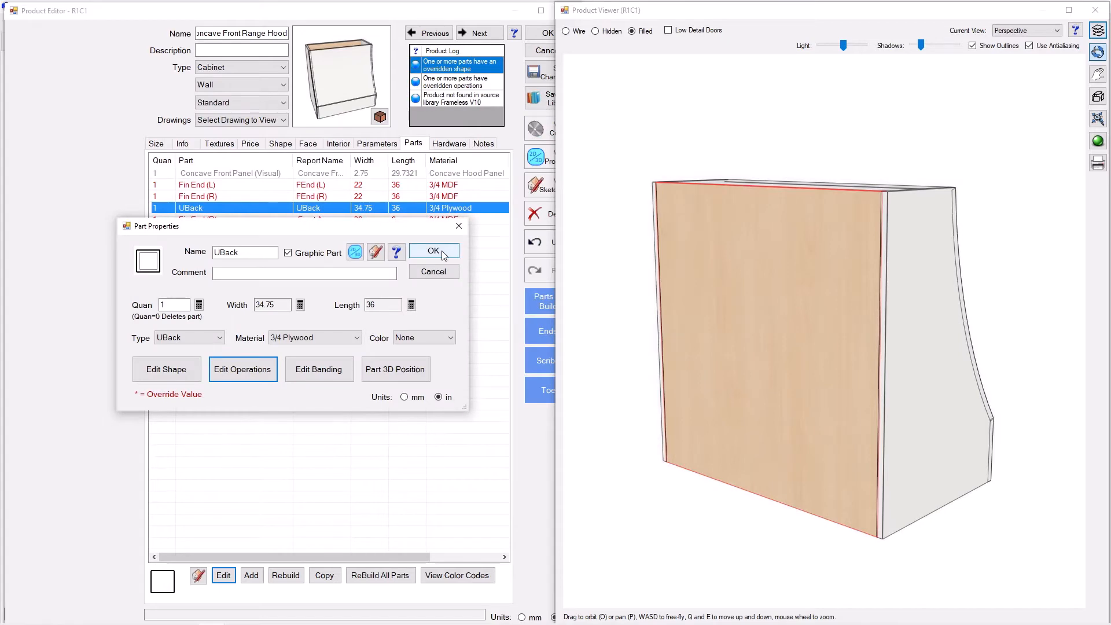
{"action": "left_click", "coordinate": [443, 255]}
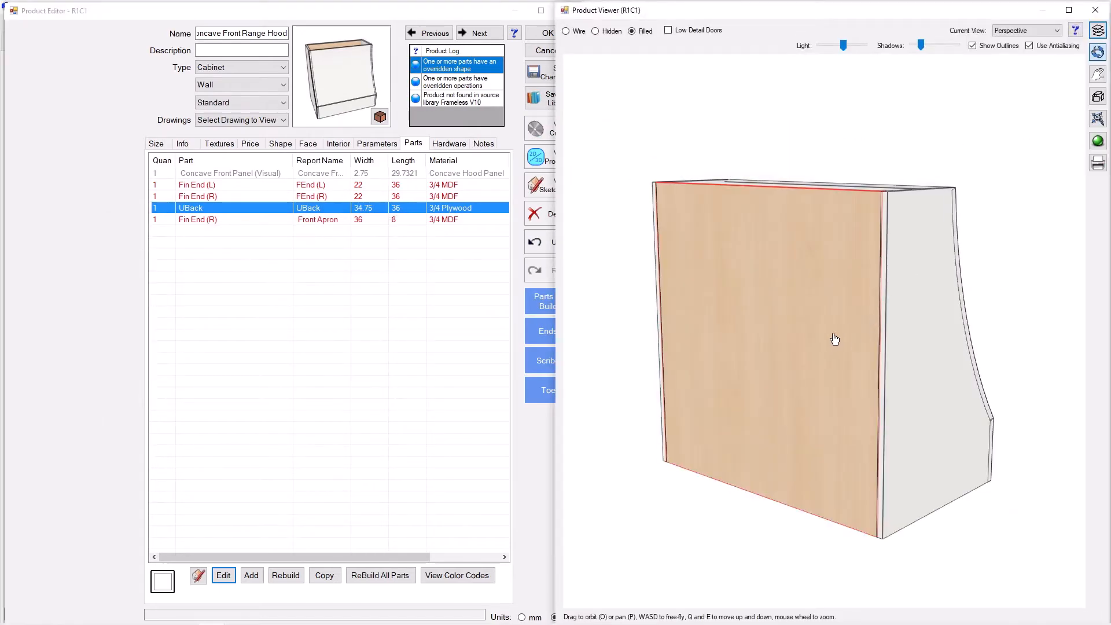
- Enable High Detail in the product layers of the 3D viewer
{"action": "left_click_drag", "start_coordinate": [834, 340], "coordinate": [887, 340]}
{"action": "left_click", "coordinate": [1098, 30]}
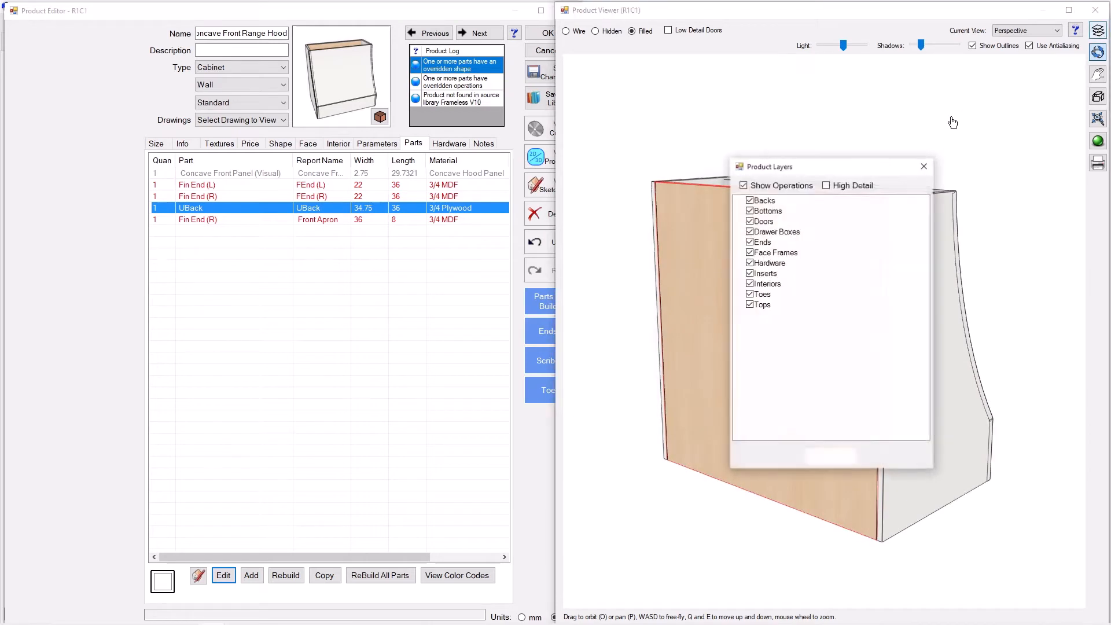
{"action": "left_click", "coordinate": [840, 187]}
{"action": "left_click", "coordinate": [927, 167]}
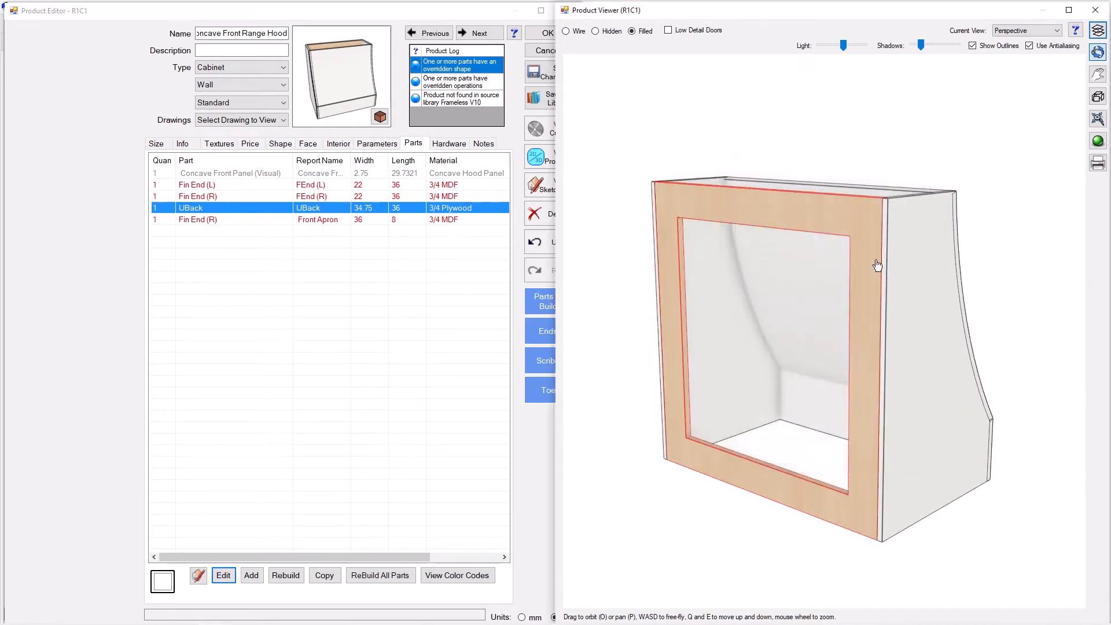
- Test the back cutout by setting the Back Cutout Border Width parameter to 8 and restoring it to 4
{"action": "left_click", "coordinate": [378, 144]}
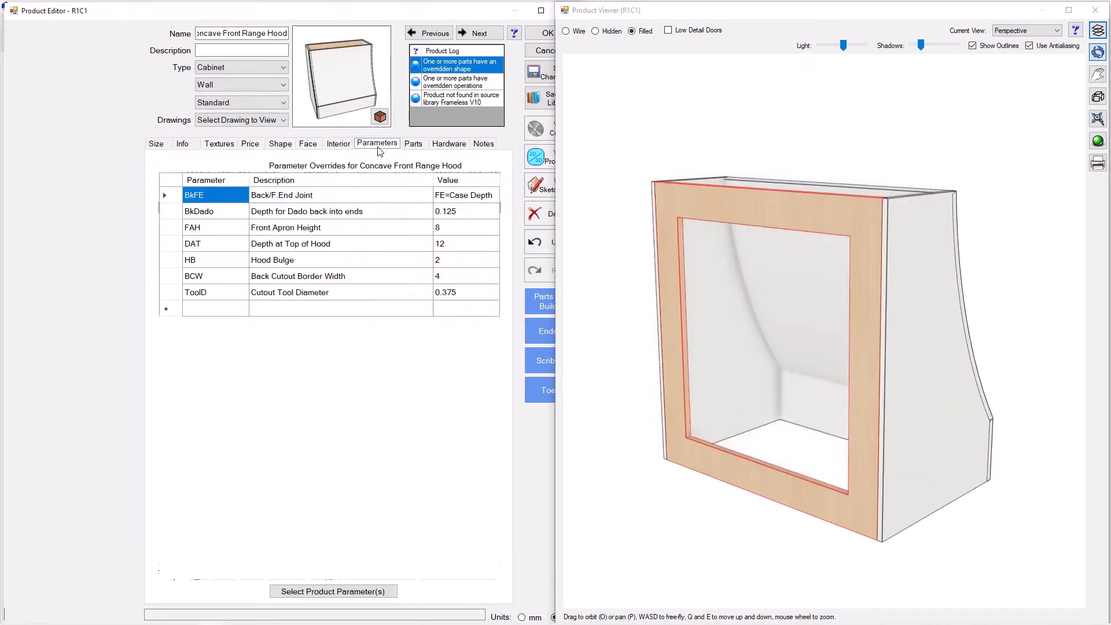
{"action": "left_click", "coordinate": [449, 277]}
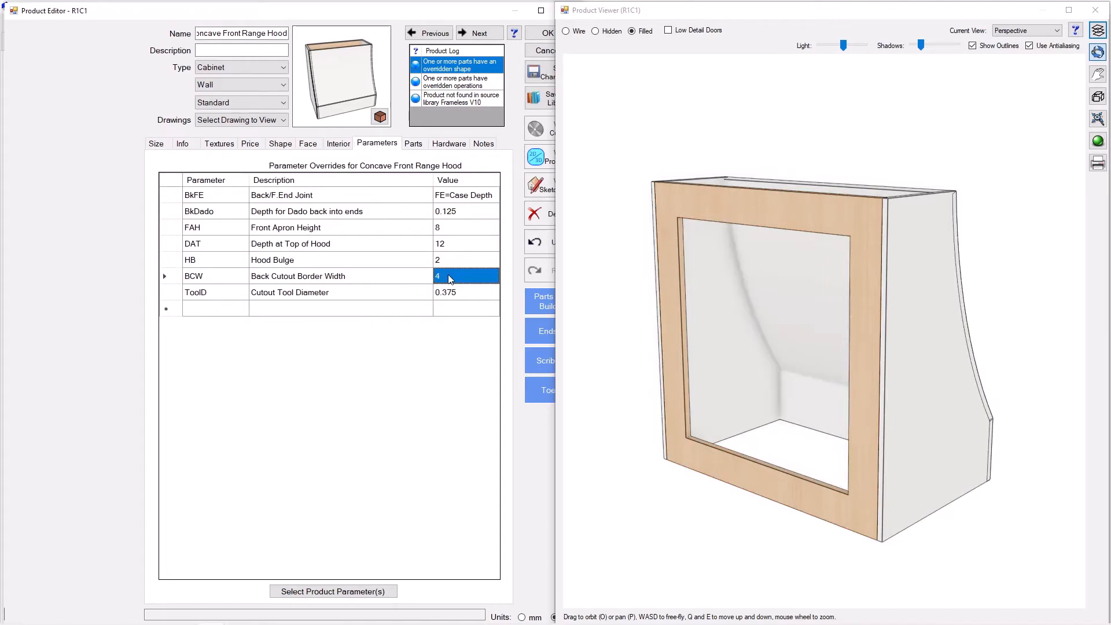
{"action": "type", "text": "8"}
{"action": "key", "text": "Return"}
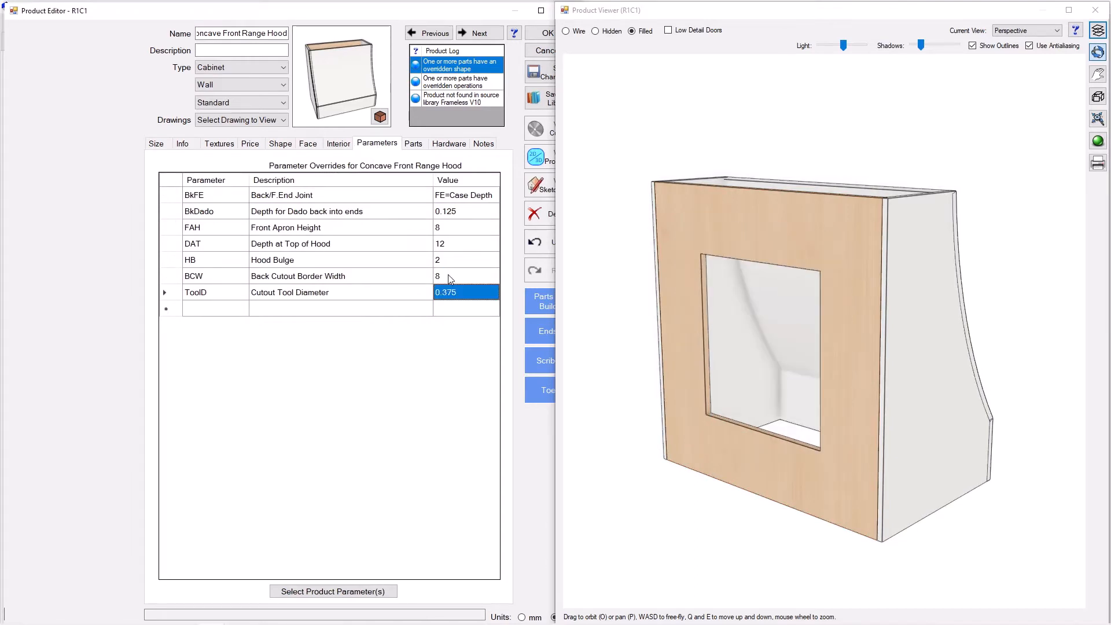
{"action": "left_click", "coordinate": [450, 276]}
{"action": "type", "text": "4"}
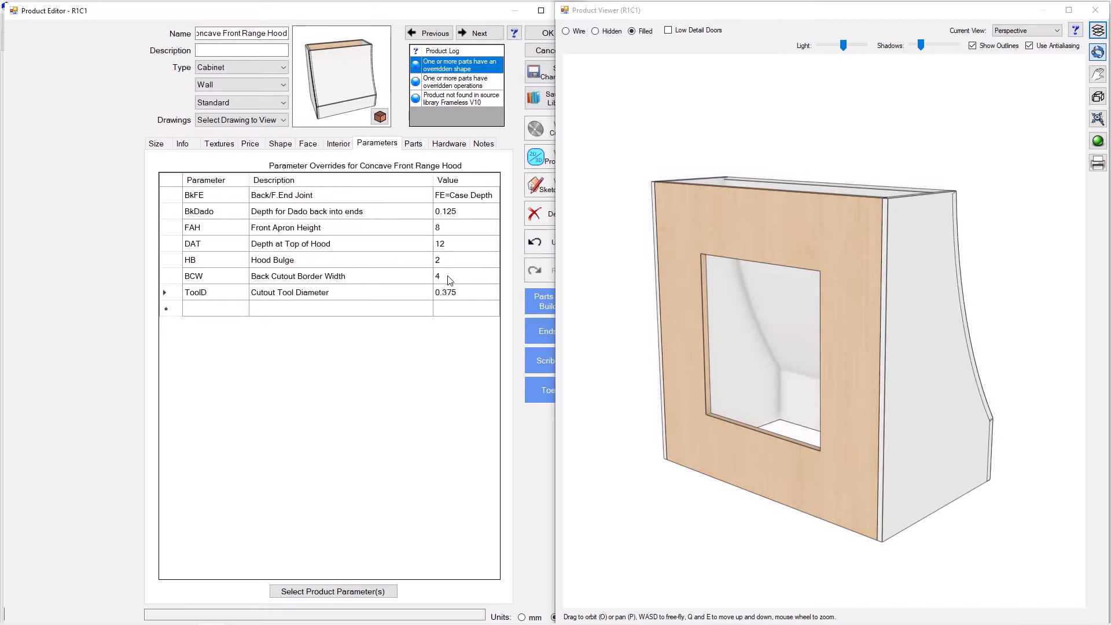
{"action": "key", "text": "Return"}
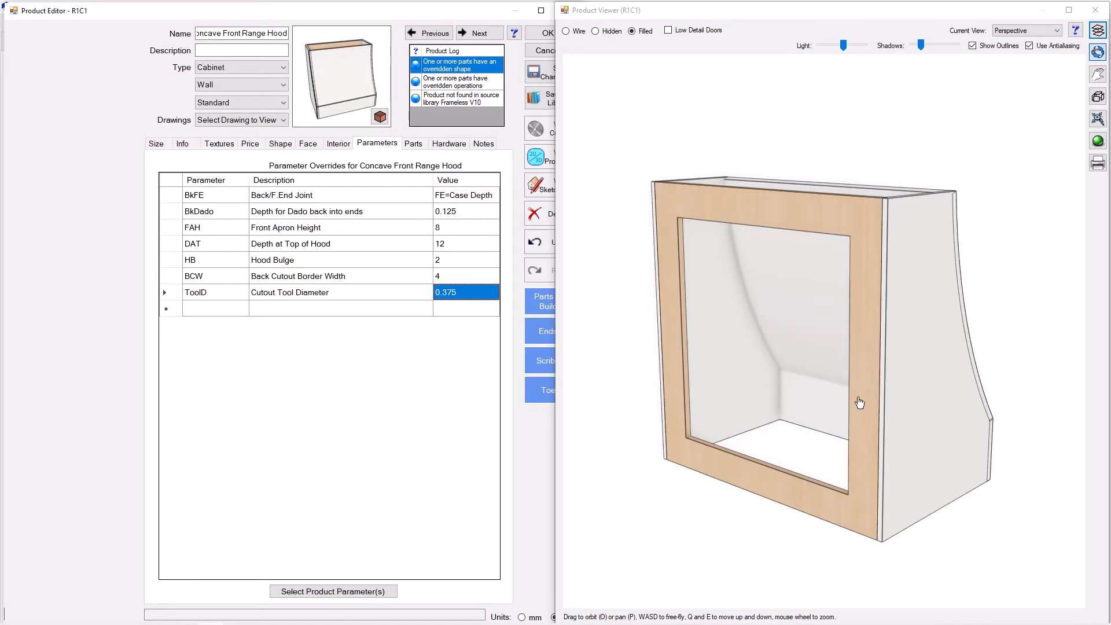
- Open the Fin End (L) part in the part editor to work on its operations
{"action": "left_click_drag", "start_coordinate": [880, 403], "coordinate": [809, 414]}
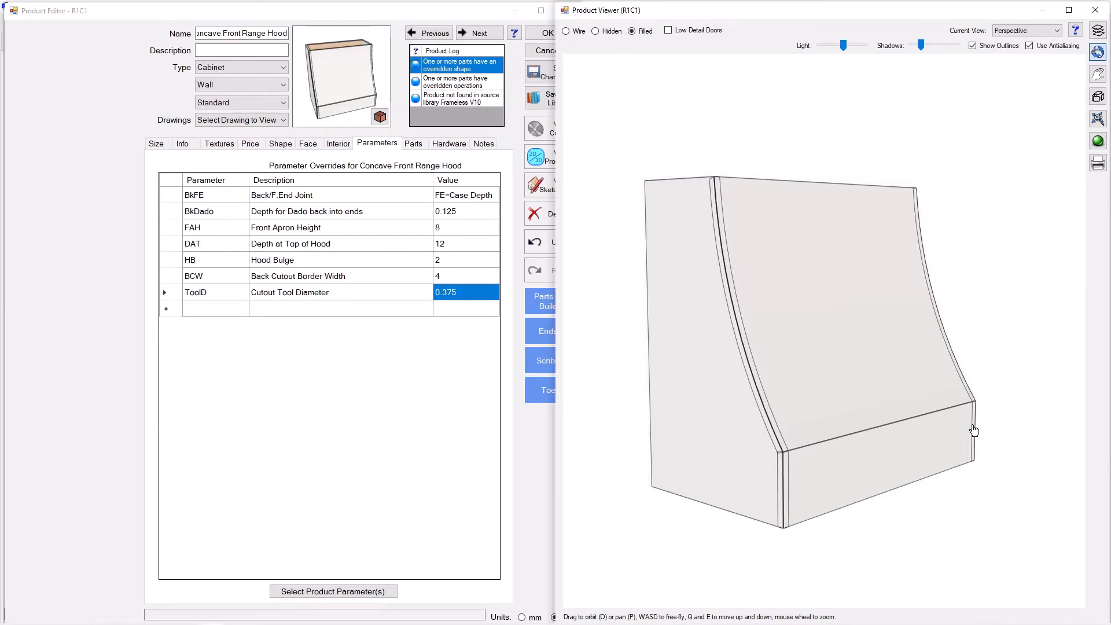
{"action": "left_click_drag", "start_coordinate": [975, 432], "coordinate": [984, 171]}
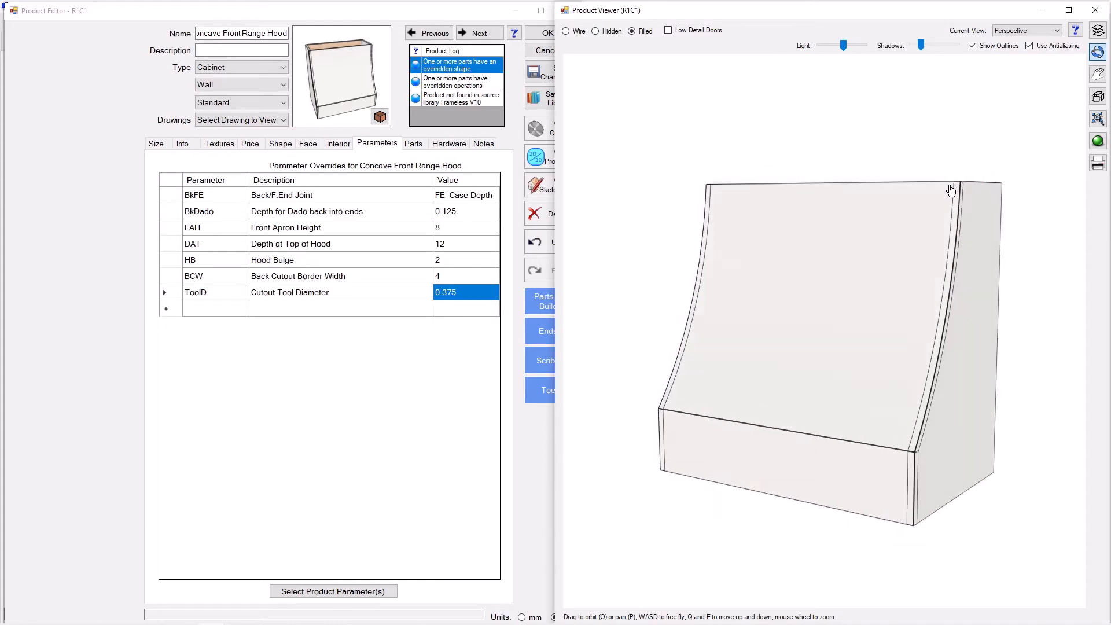
{"action": "mouse_move", "coordinate": [849, 461]}
{"action": "left_mouse_down"}
{"action": "mouse_move", "coordinate": [861, 457]}
{"action": "mouse_move", "coordinate": [851, 454]}
{"action": "left_mouse_up"}
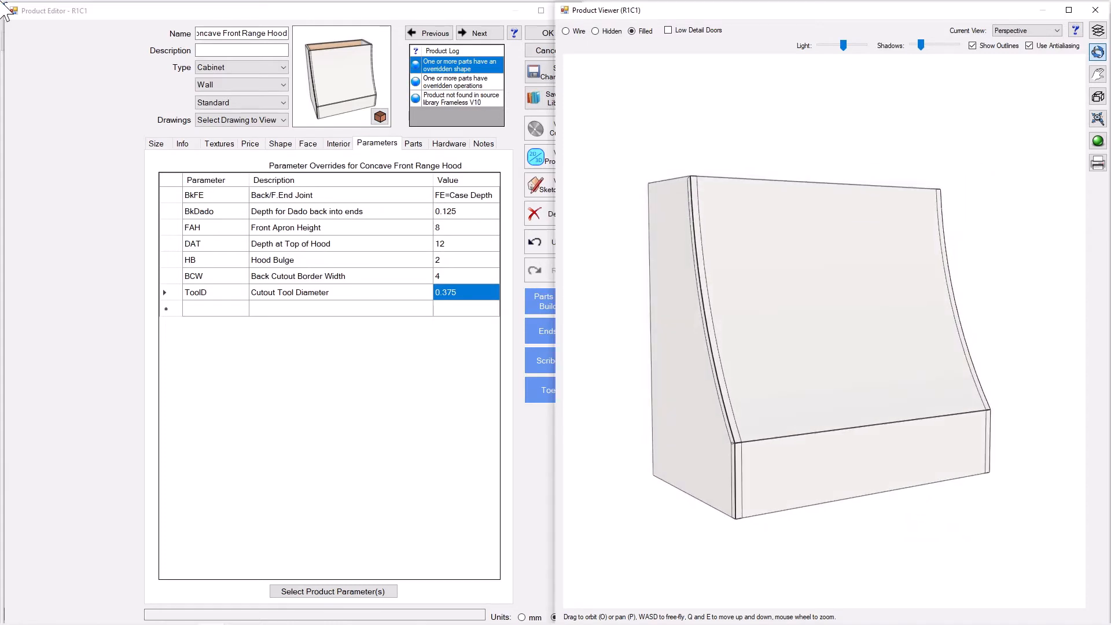
{"action": "left_click", "coordinate": [410, 144]}
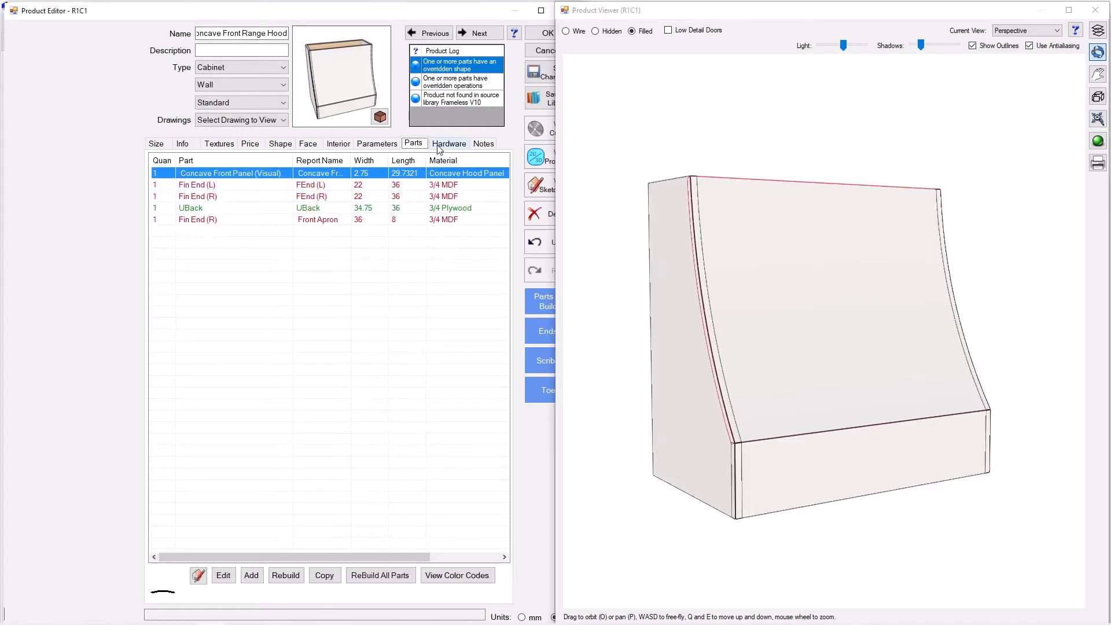
{"action": "left_click", "coordinate": [195, 186]}
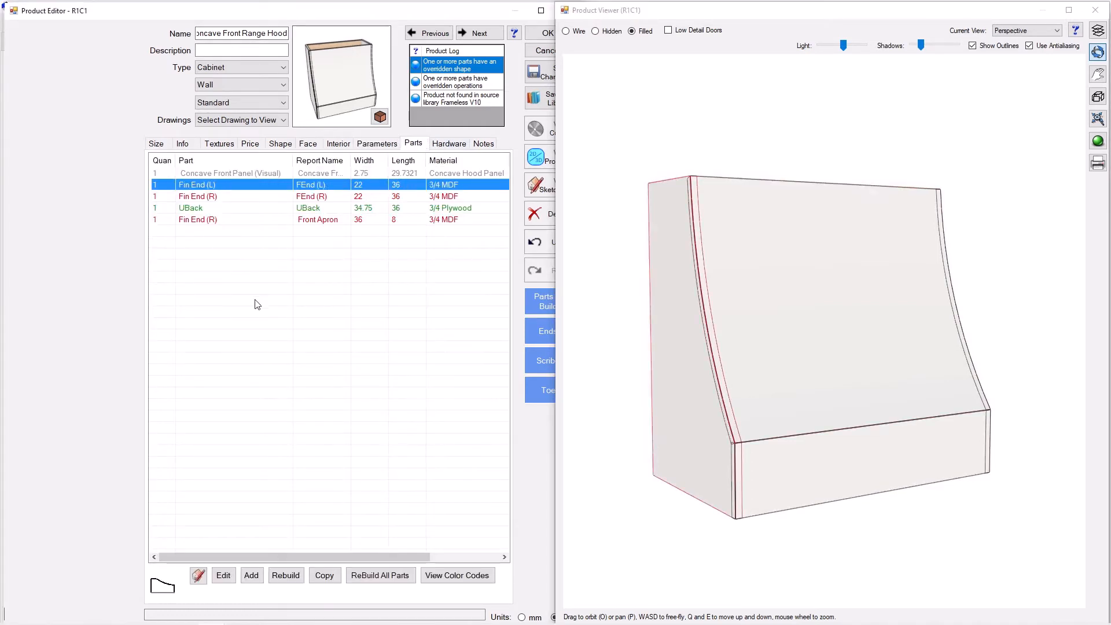
{"action": "left_click", "coordinate": [224, 576]}
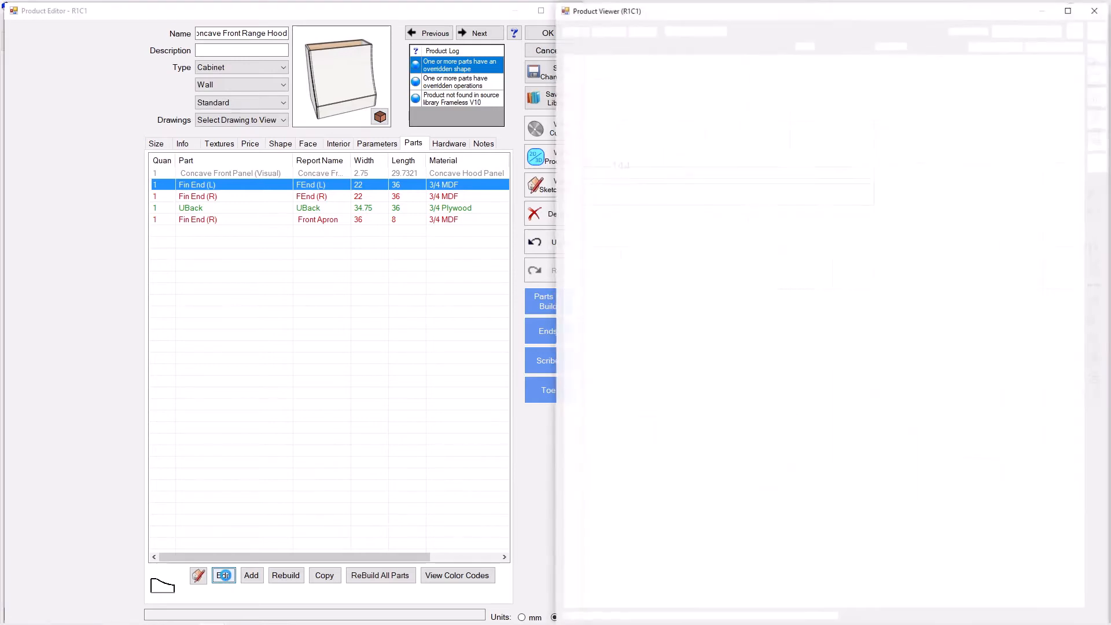
{"action": "left_click", "coordinate": [243, 370]}
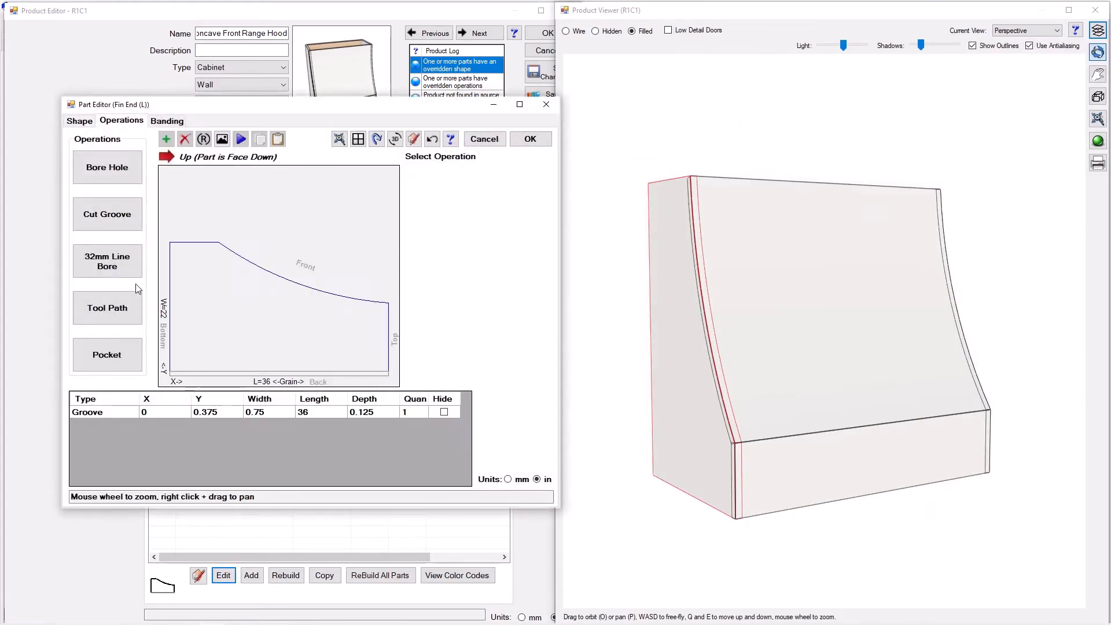
- Add an open tool path to Fin End (L) and delete its point 4
{"action": "left_click", "coordinate": [114, 311]}
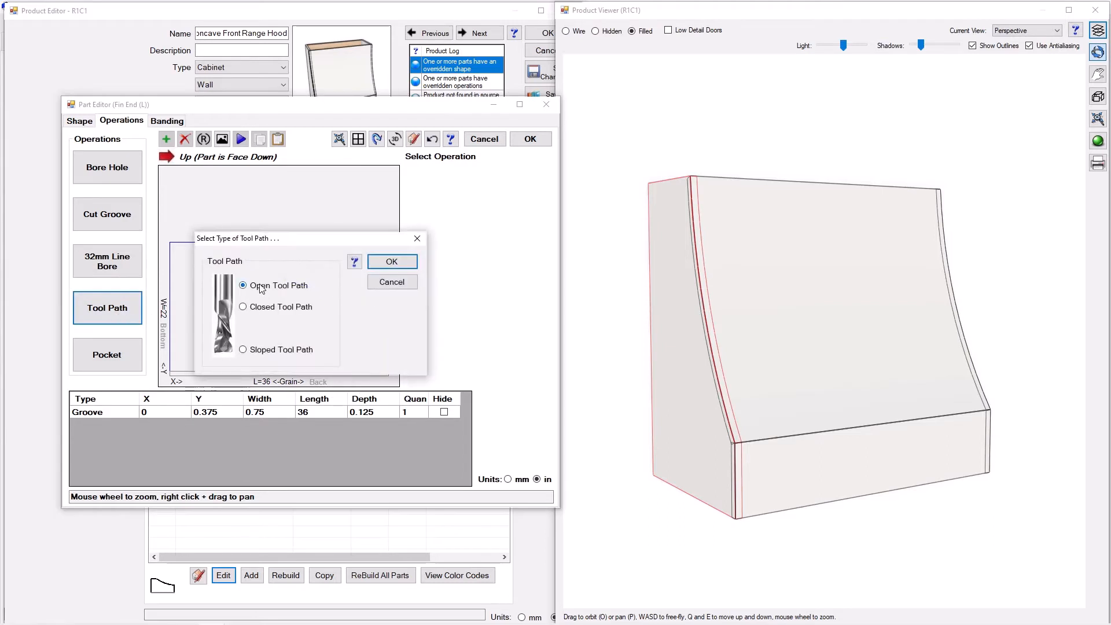
{"action": "left_click", "coordinate": [390, 263]}
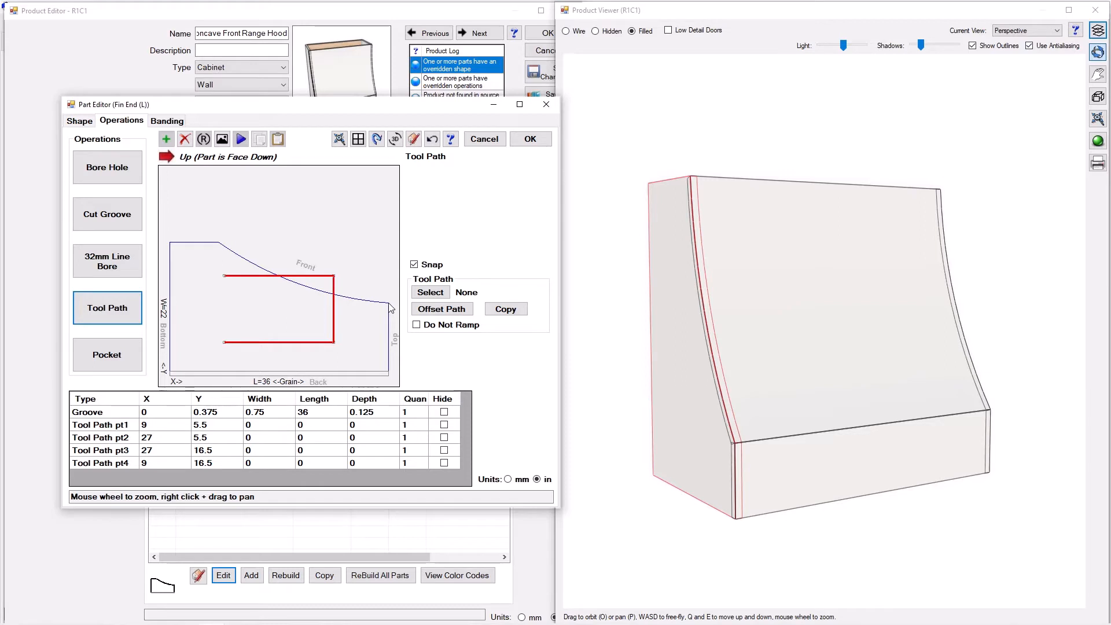
{"action": "left_click", "coordinate": [102, 465]}
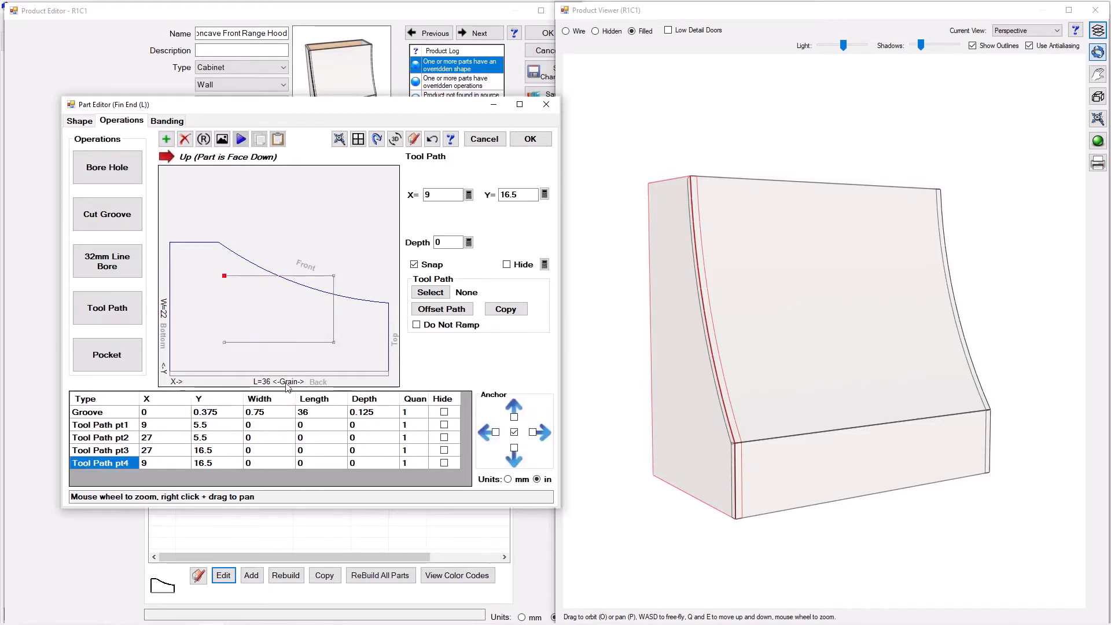
{"action": "left_click", "coordinate": [184, 139]}
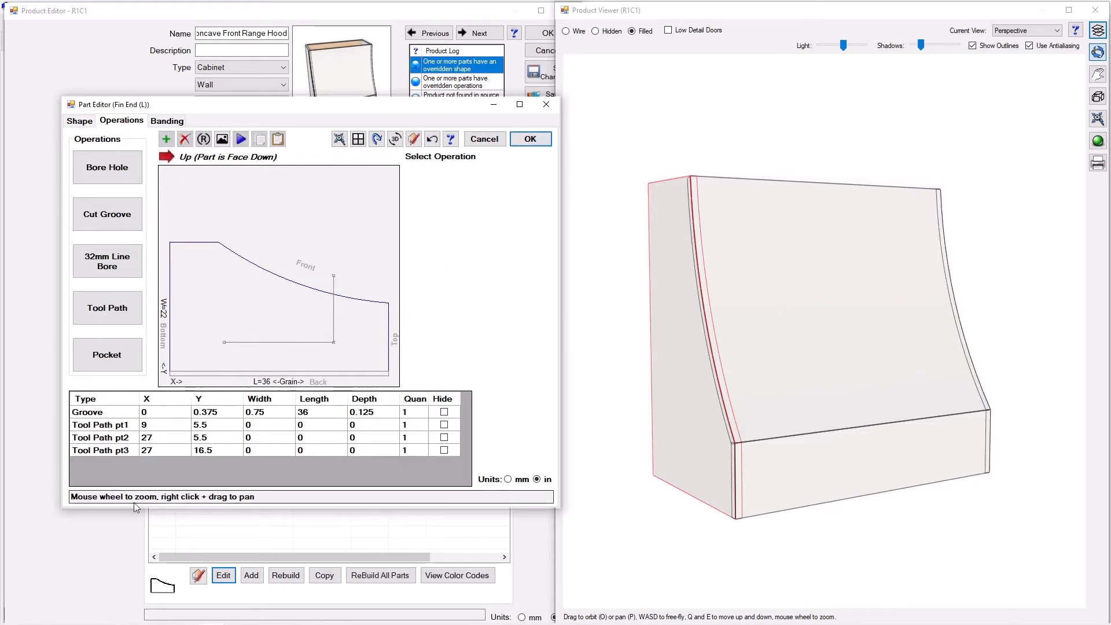
- Position tool path point 1 at the part's bottom front corner with formulas giving X 0 and Y 22
{"action": "left_click", "coordinate": [112, 427]}
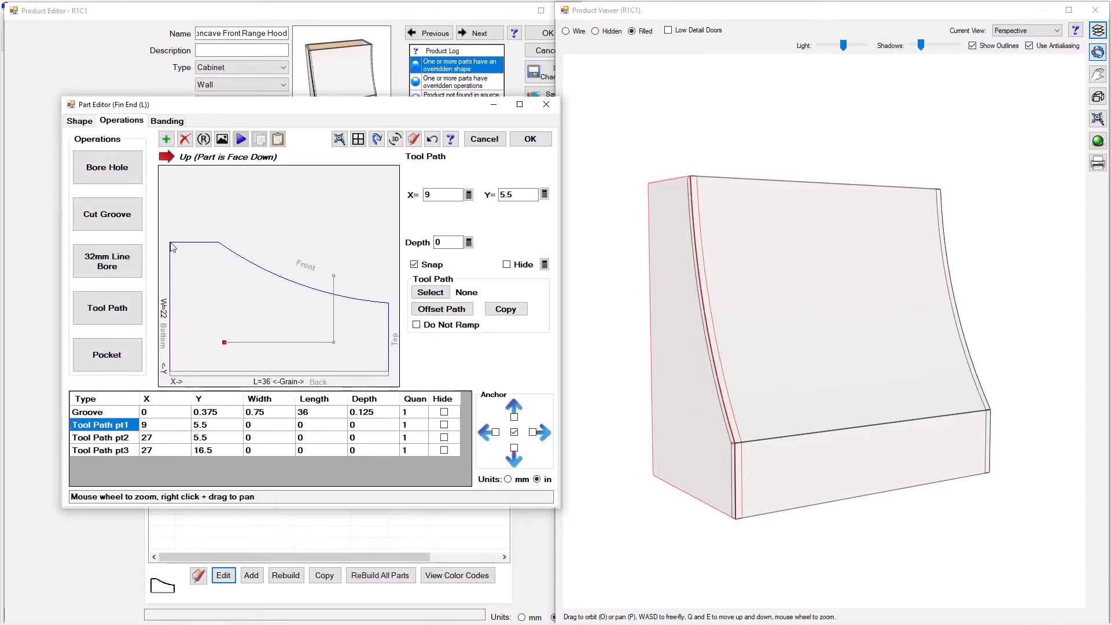
{"action": "left_click", "coordinate": [469, 194]}
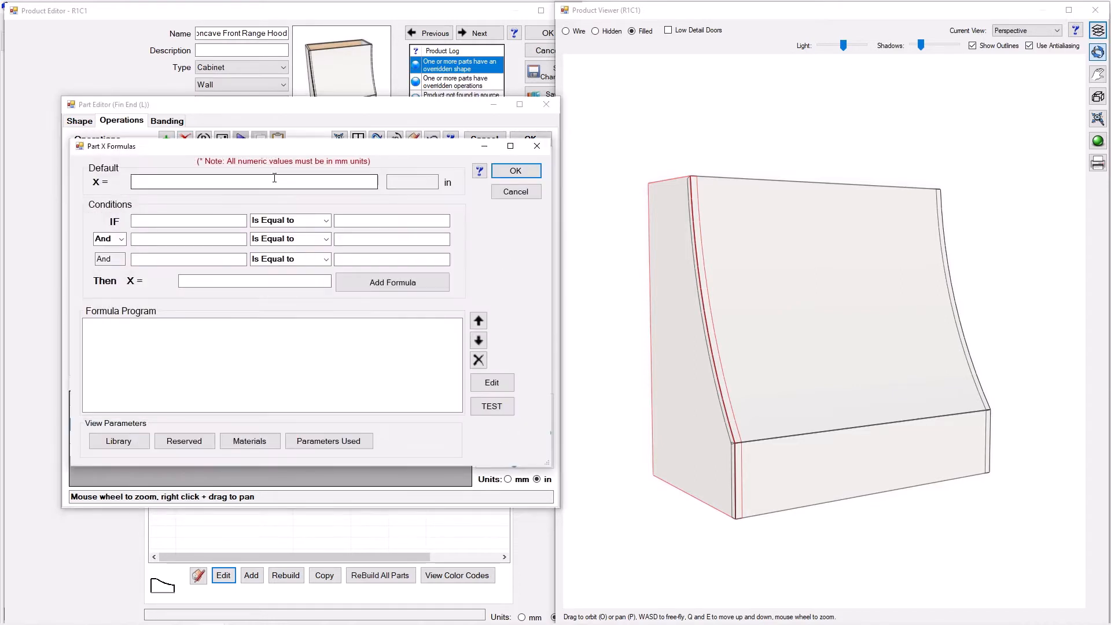
{"action": "left_click", "coordinate": [515, 172]}
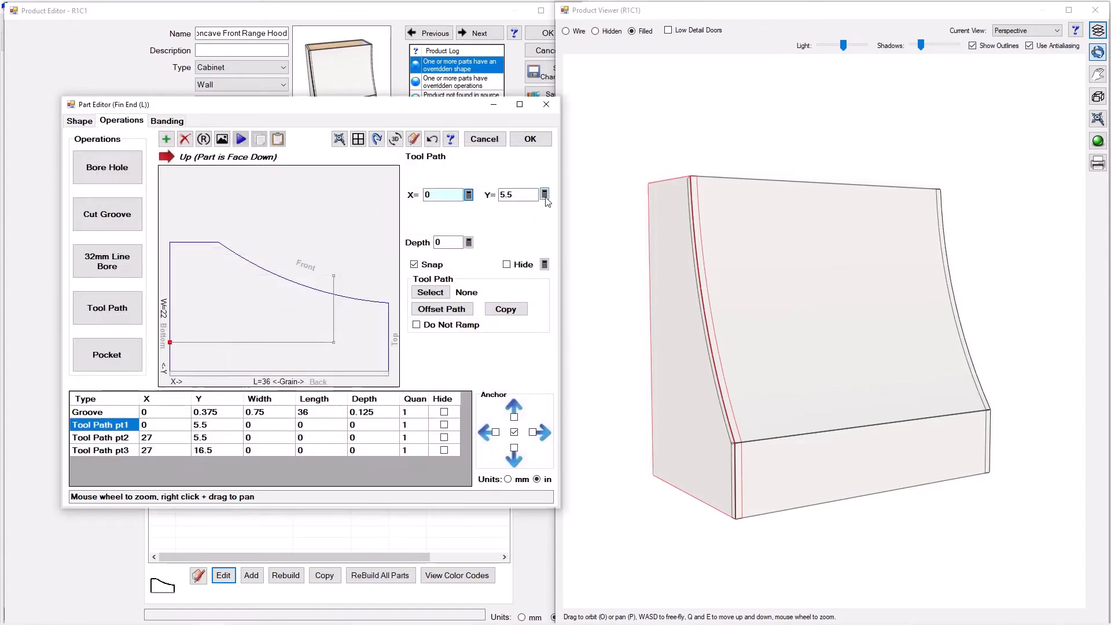
{"action": "left_click", "coordinate": [544, 195]}
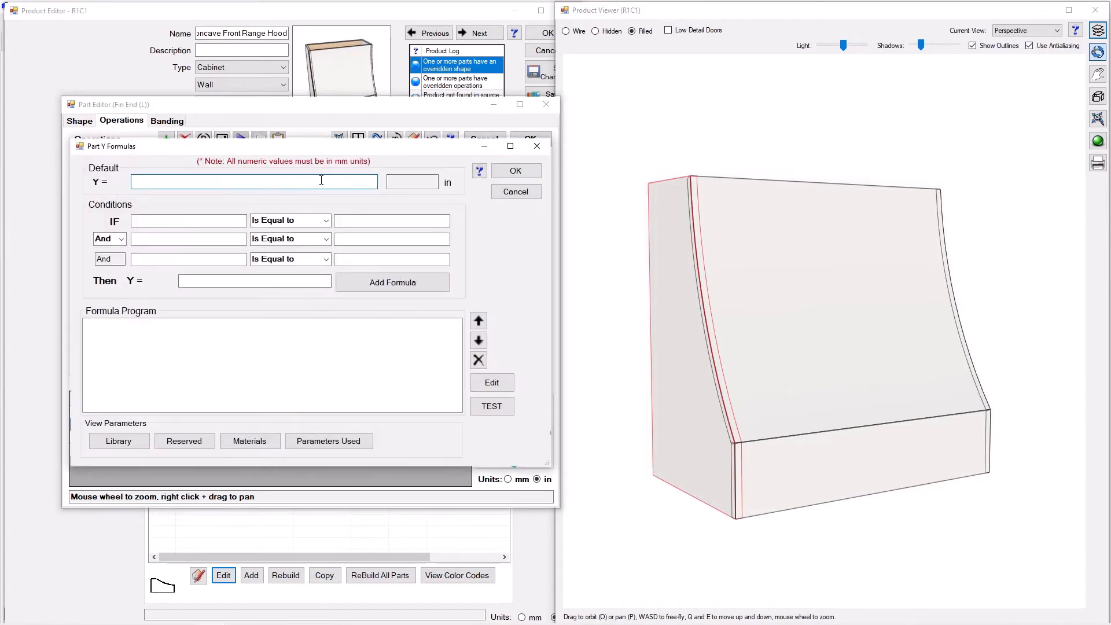
{"action": "left_click", "coordinate": [515, 171]}
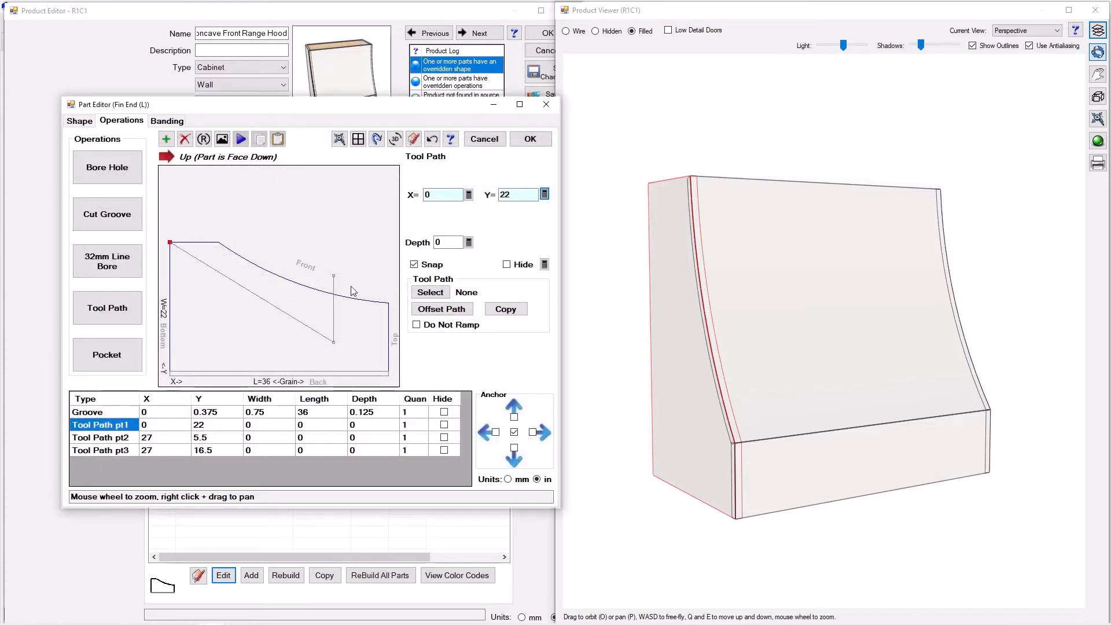
- Set the tool path's depth formula to FEnd.th and assign the 90° Sharp Corner tool
{"action": "left_click", "coordinate": [469, 243]}
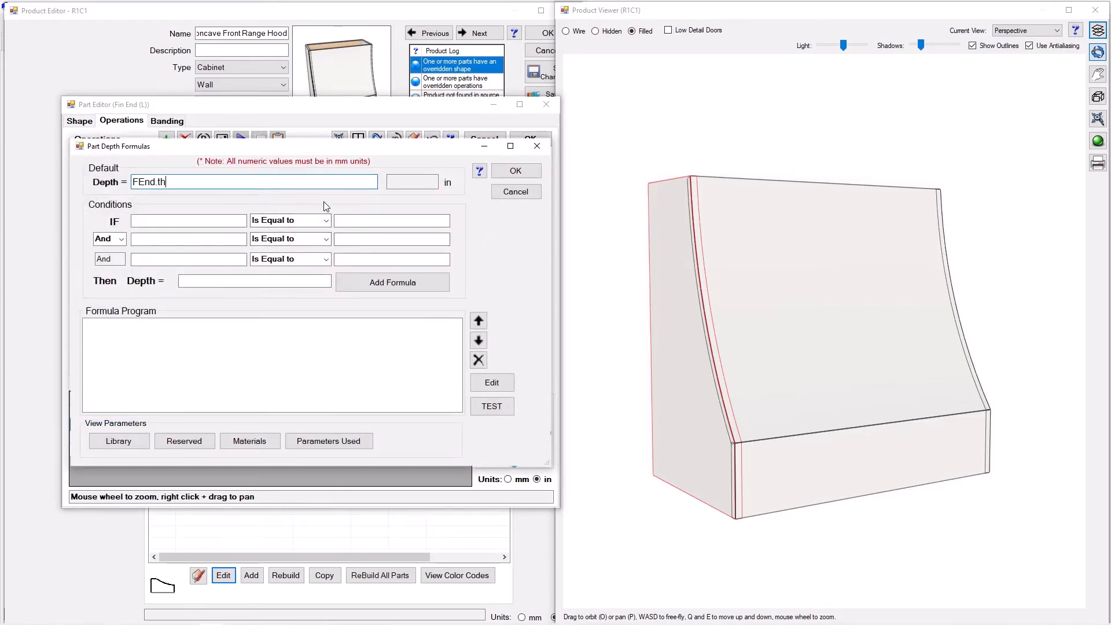
{"action": "left_click", "coordinate": [515, 171]}
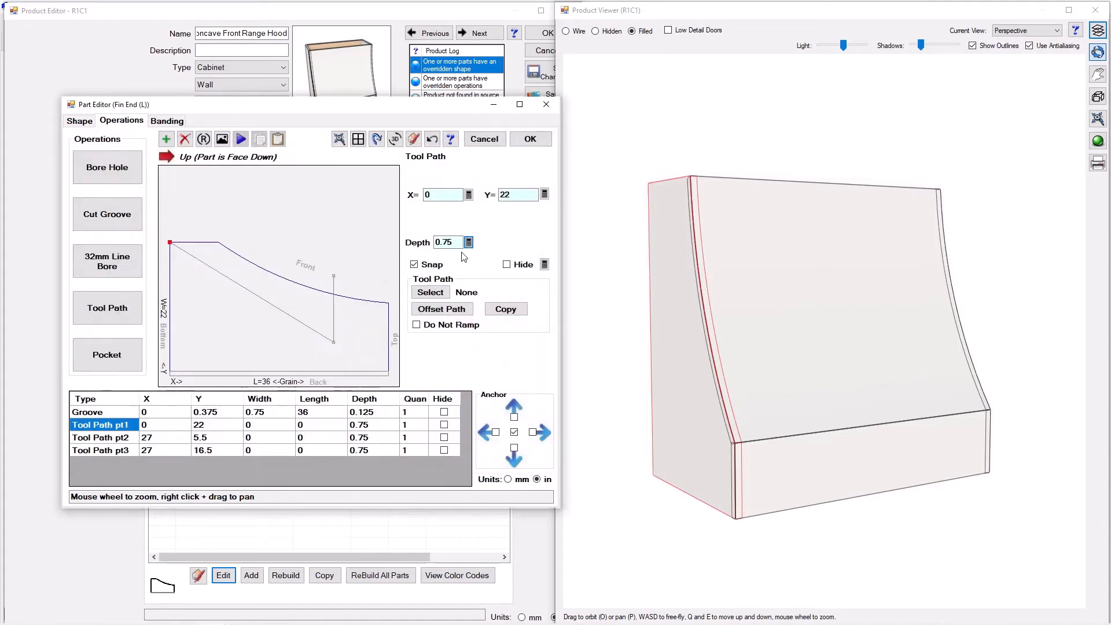
{"action": "left_click", "coordinate": [446, 295]}
{"action": "scroll", "coordinate": [139, 342], "scroll_direction": "down", "scroll_amount": 3}
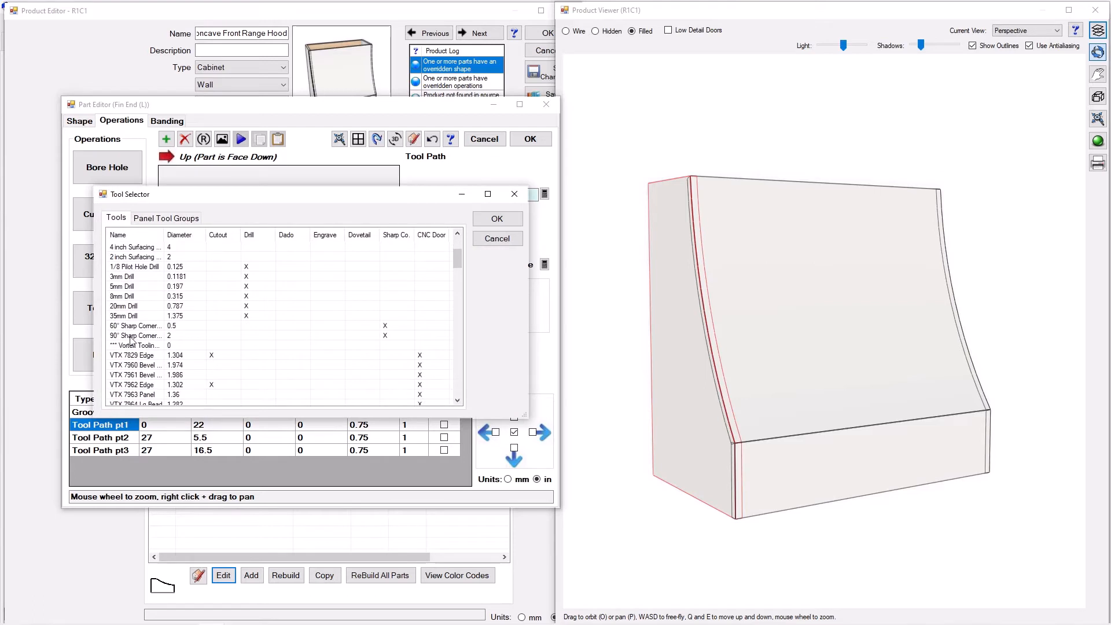
{"action": "left_click", "coordinate": [191, 336]}
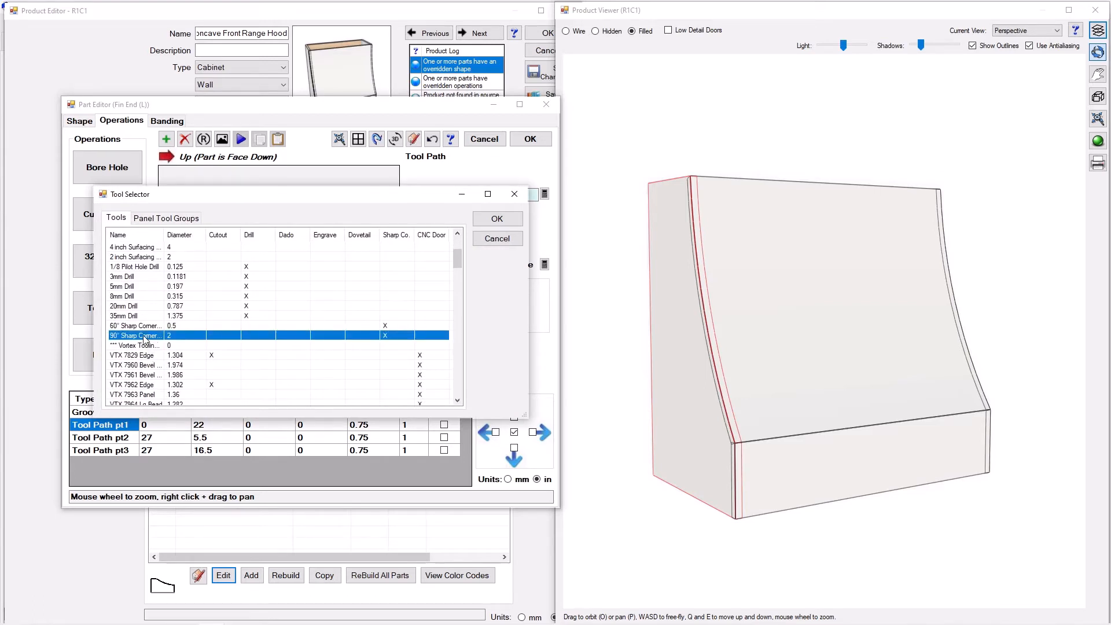
{"action": "left_click", "coordinate": [514, 218]}
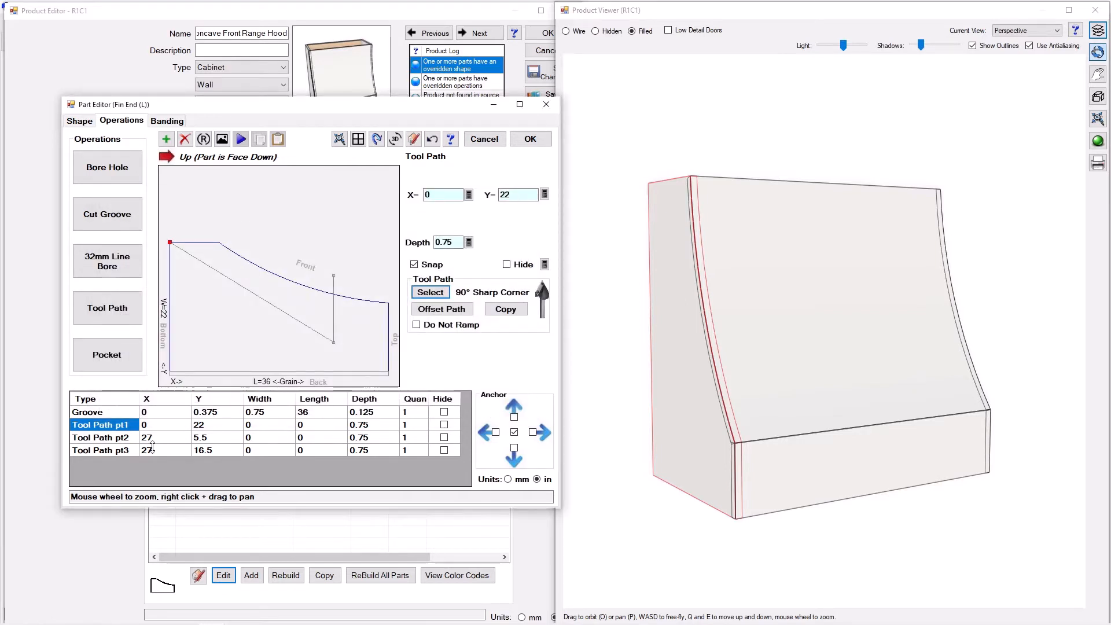
- Position tool path point 2 where the concave curve begins, with formulas giving X 8 and Y 22
{"action": "left_click", "coordinate": [123, 439]}
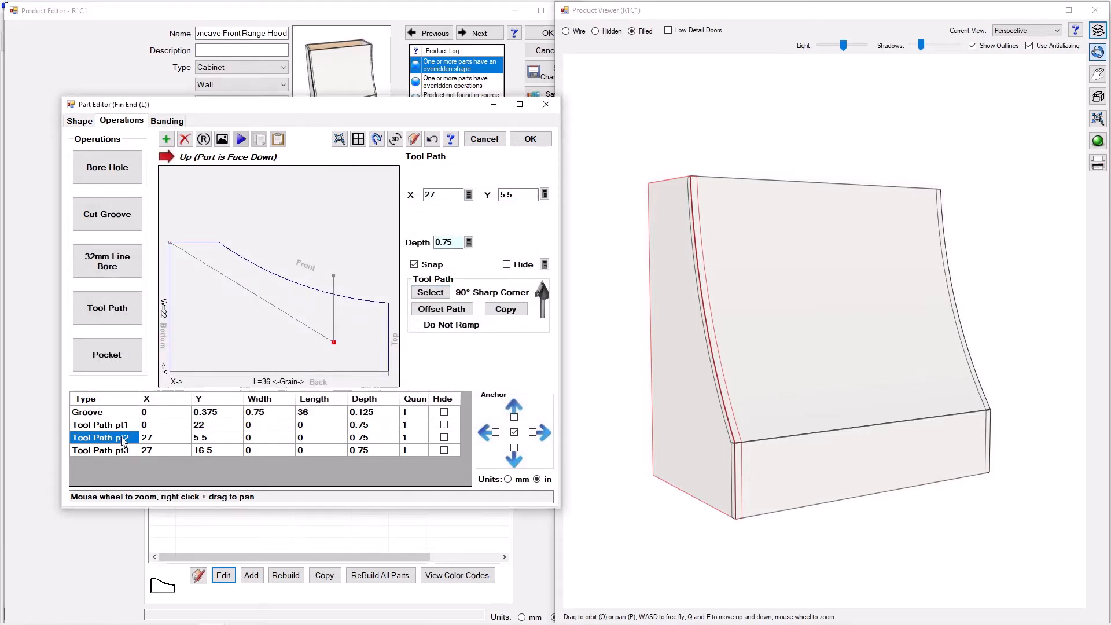
{"action": "left_click", "coordinate": [469, 195]}
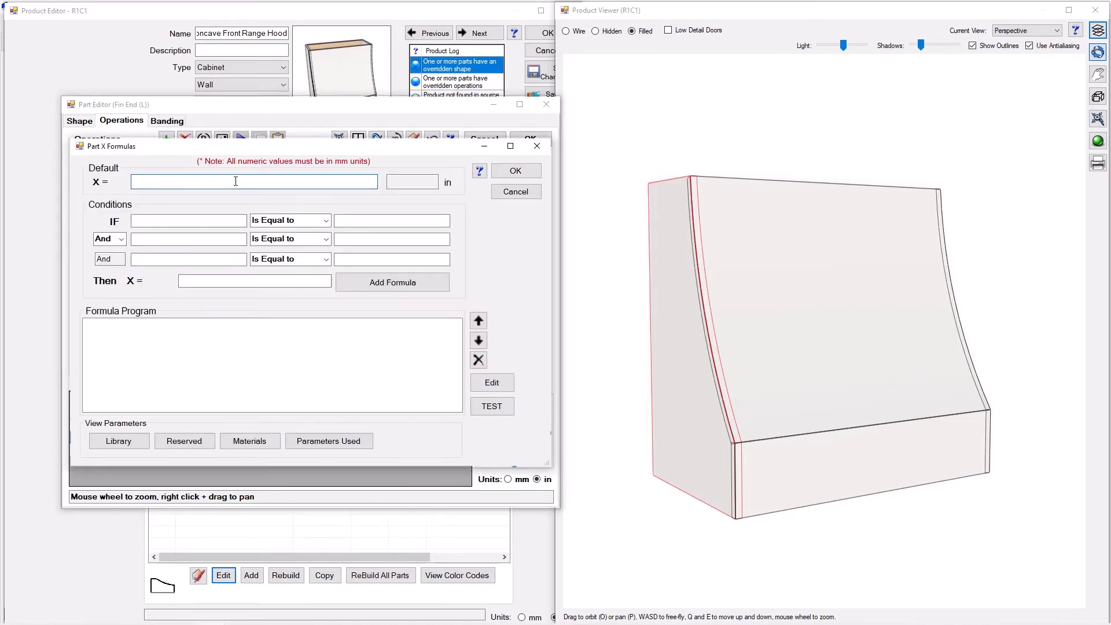
{"action": "left_click", "coordinate": [505, 172]}
{"action": "left_click", "coordinate": [544, 195]}
{"action": "left_click", "coordinate": [534, 176]}
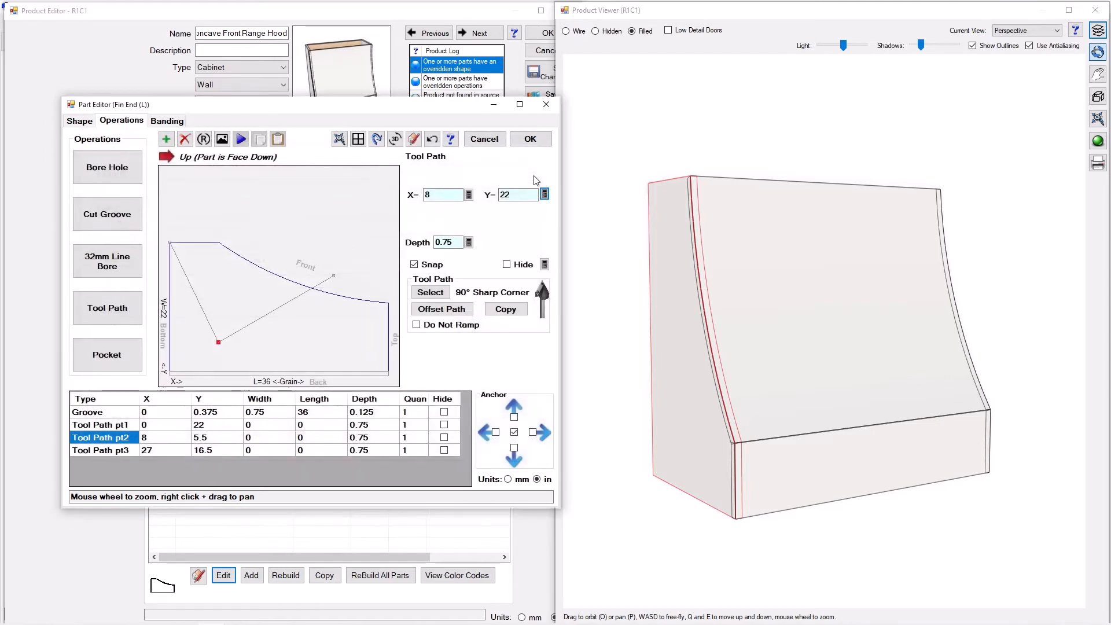
- Set the X formula of tool path point 3 to PartL and its Y formula to DAT
{"action": "left_click", "coordinate": [107, 450]}
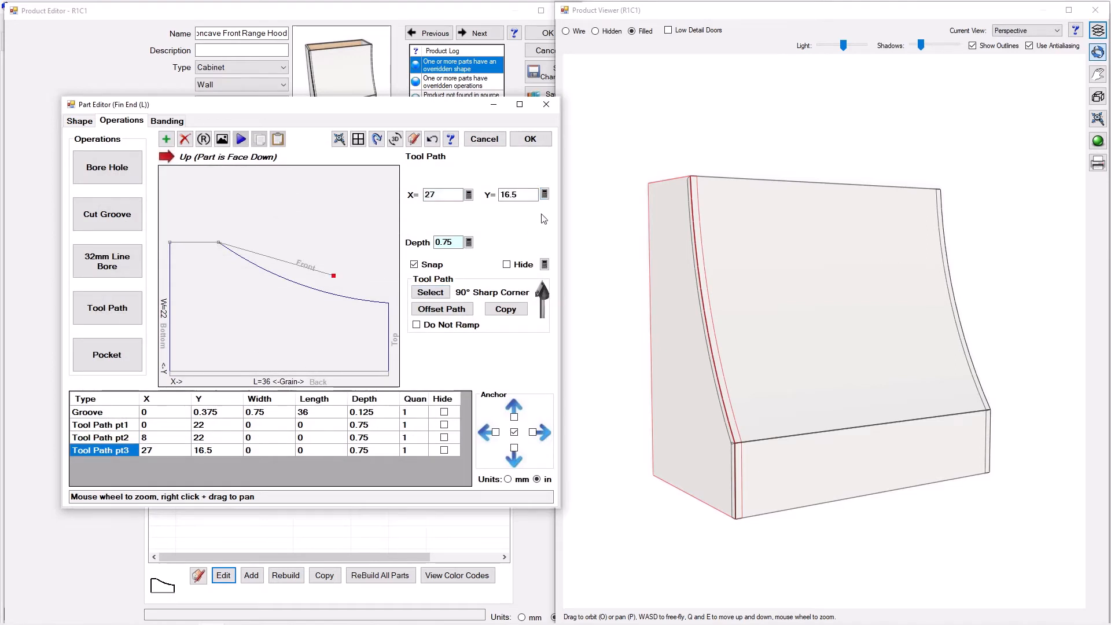
{"action": "left_click", "coordinate": [469, 194]}
{"action": "left_click", "coordinate": [241, 181]}
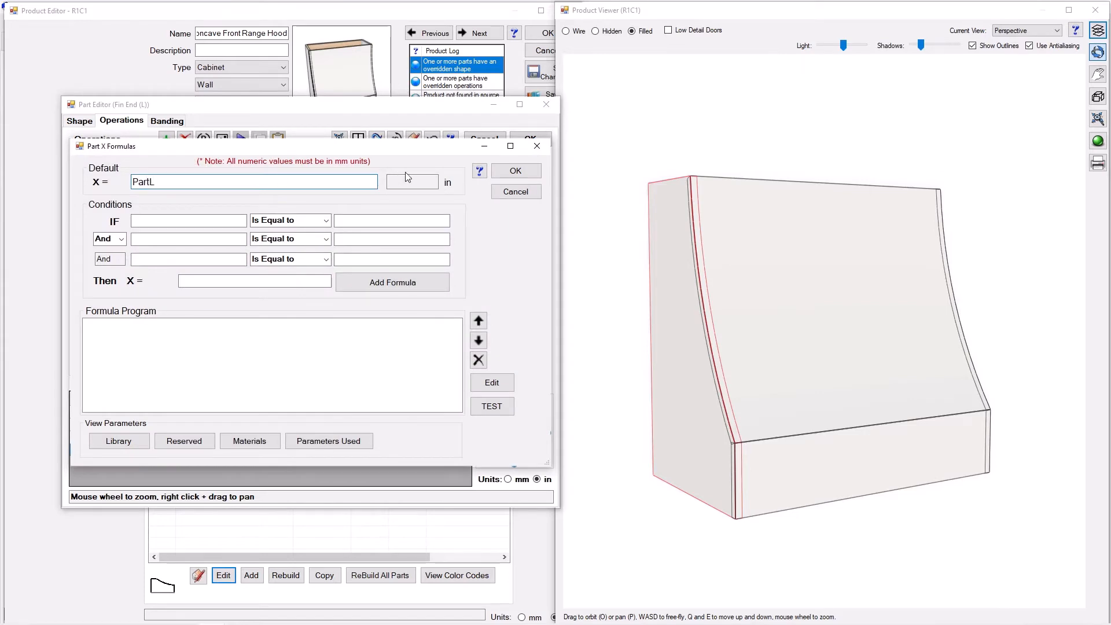
{"action": "left_click", "coordinate": [537, 170]}
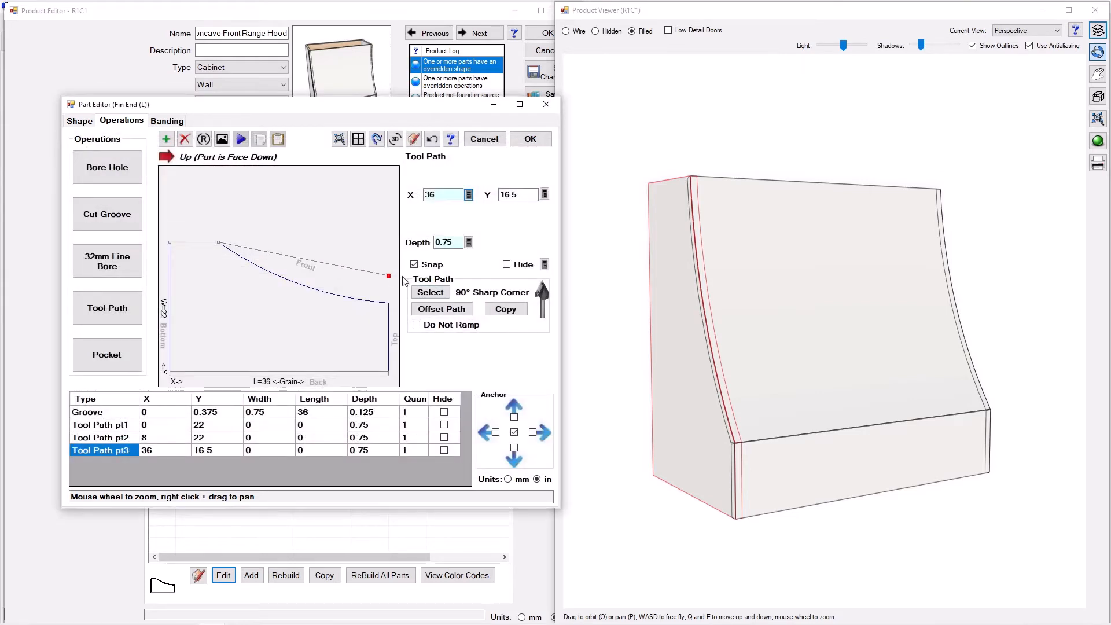
{"action": "left_click", "coordinate": [544, 195]}
{"action": "left_click", "coordinate": [259, 182]}
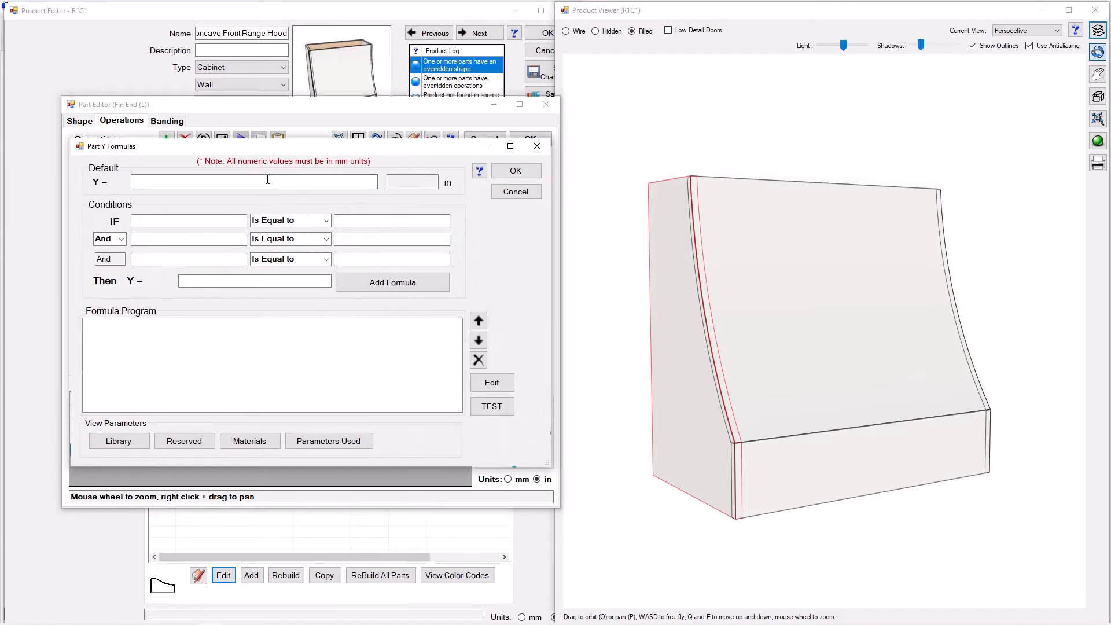
{"action": "type", "text": "DAT"}
{"action": "left_click", "coordinate": [516, 171]}
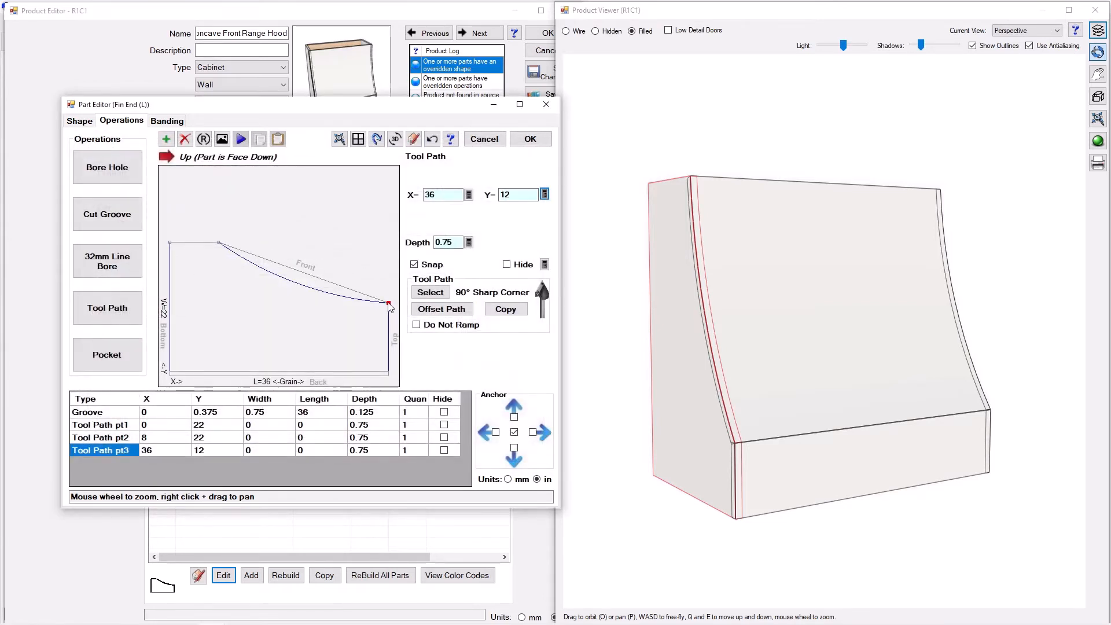
- Set the bulge formula of the tool path segment between points 2 and 3 to HB and accept the left end's edits
{"action": "left_click", "coordinate": [300, 272]}
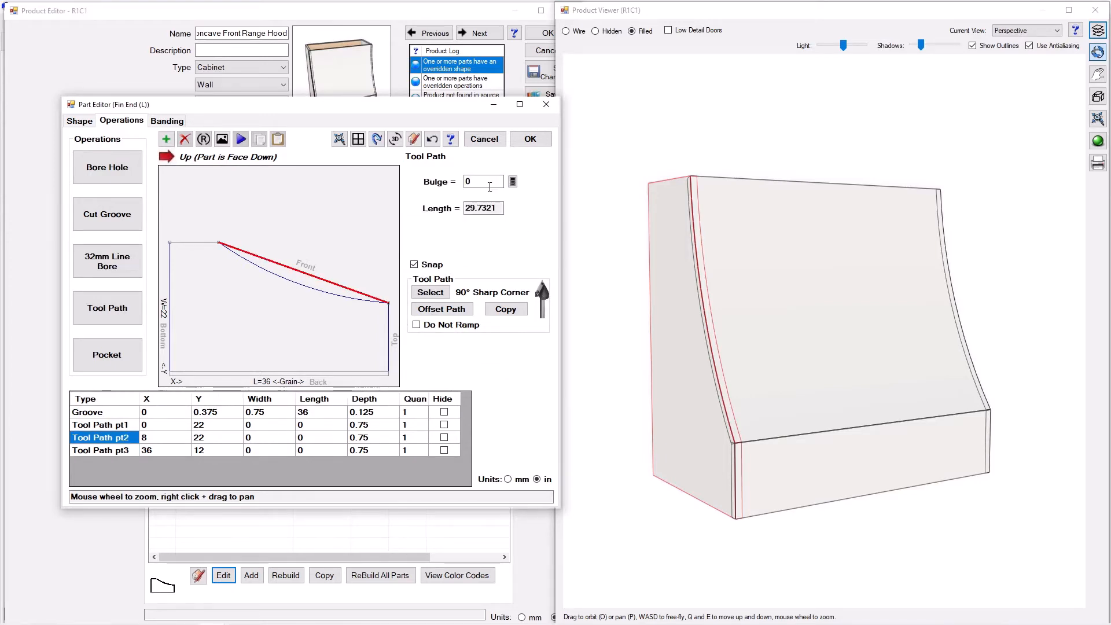
{"action": "left_click", "coordinate": [512, 183]}
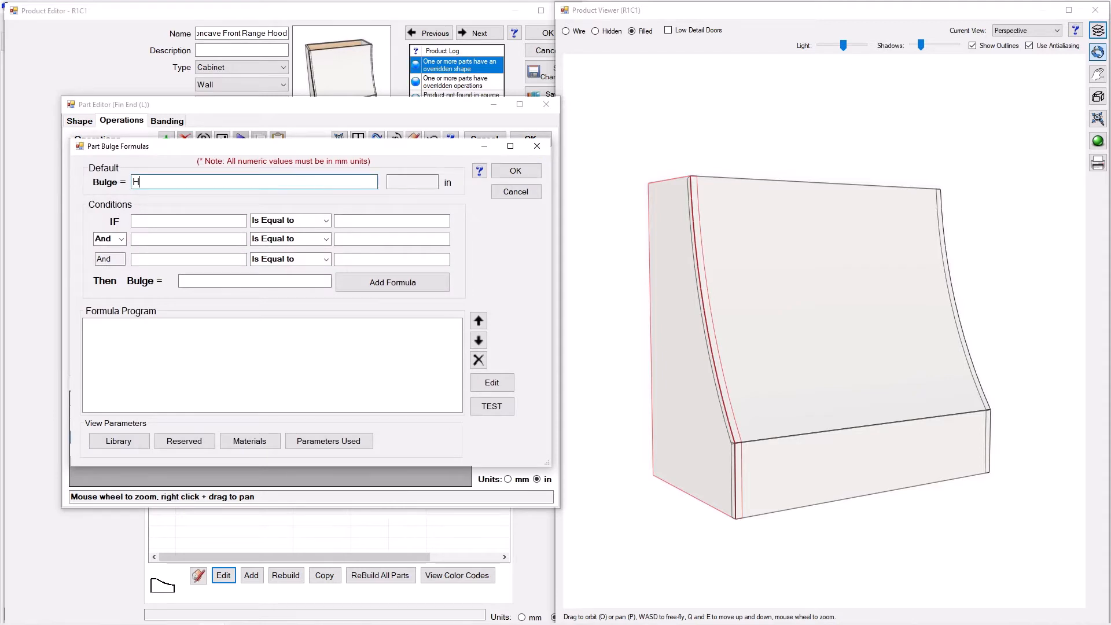
{"action": "type", "text": "HB"}
{"action": "left_click", "coordinate": [515, 171]}
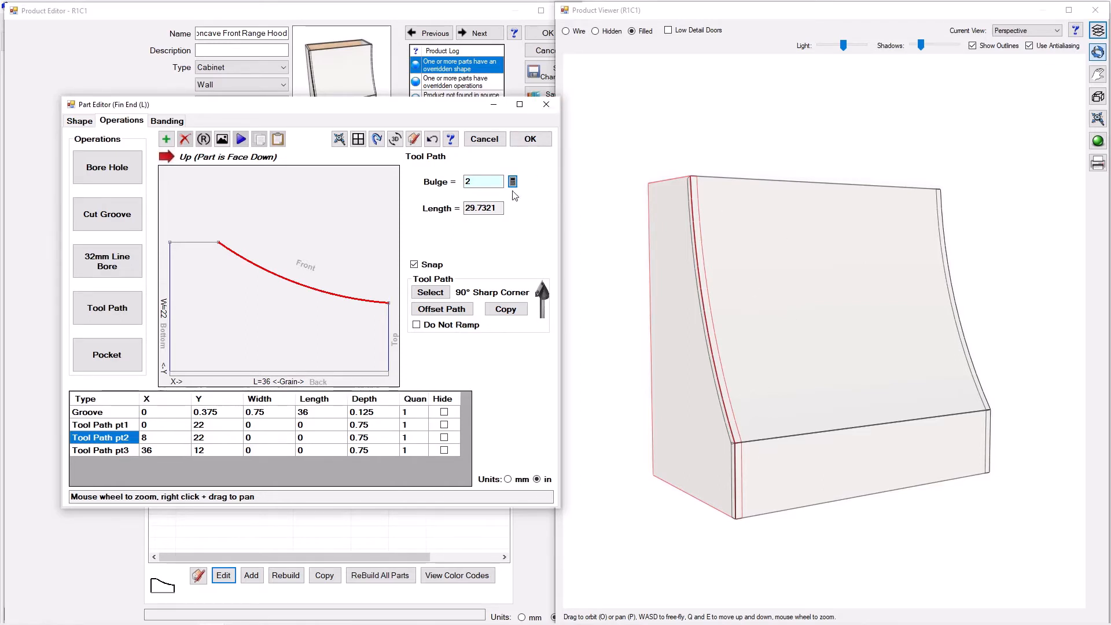
{"action": "left_click", "coordinate": [523, 140]}
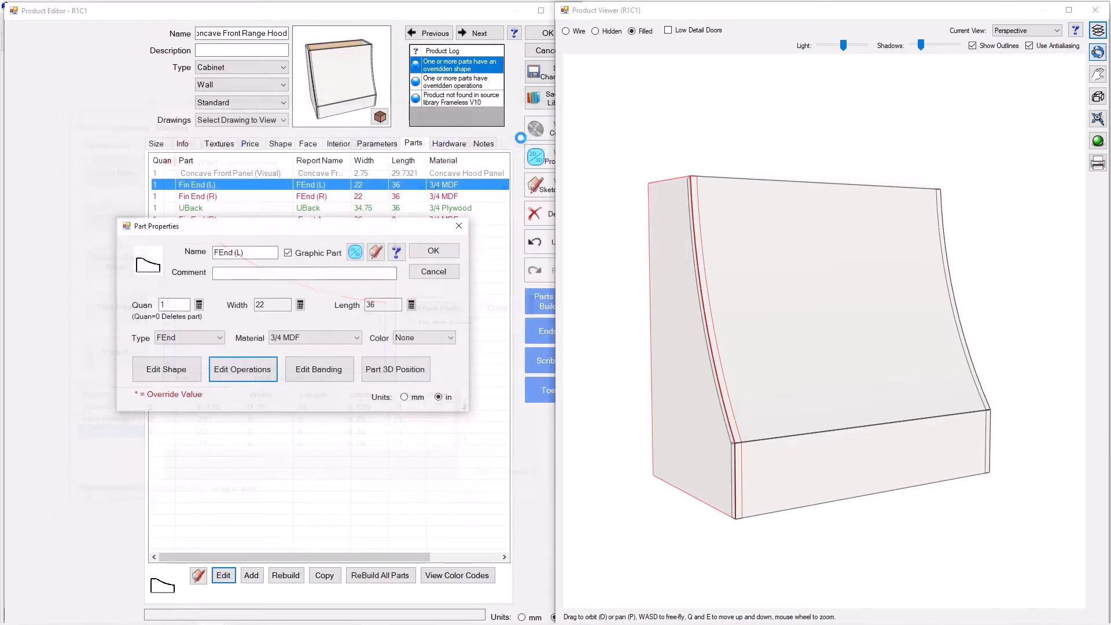
{"action": "left_click", "coordinate": [432, 251]}
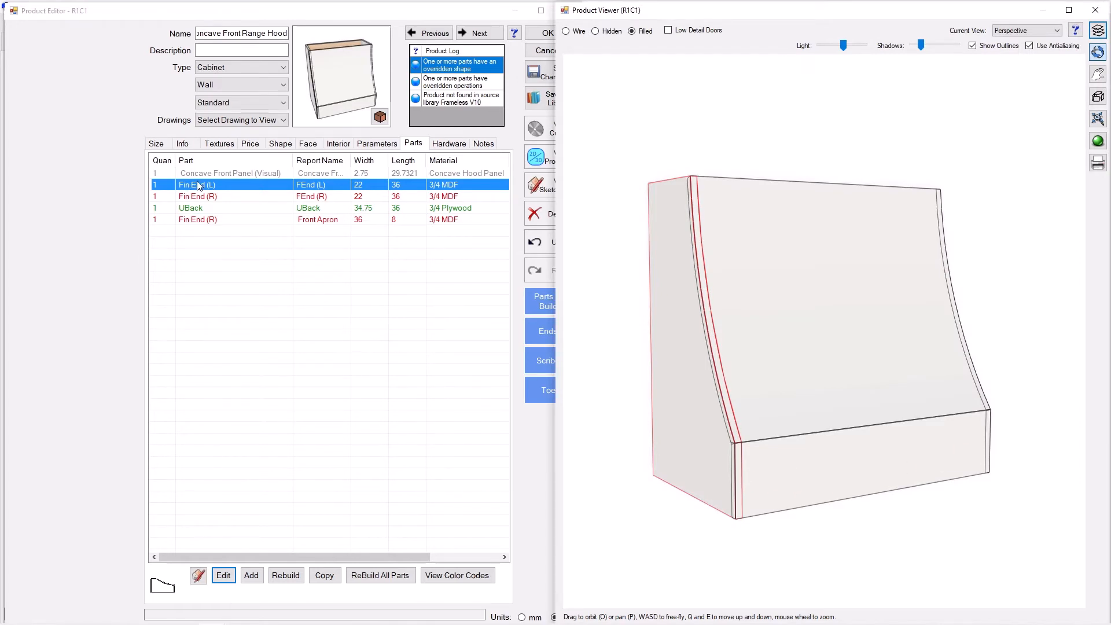
- Add an open tool path to the Front Apron part's operations
{"action": "left_click", "coordinate": [210, 219]}
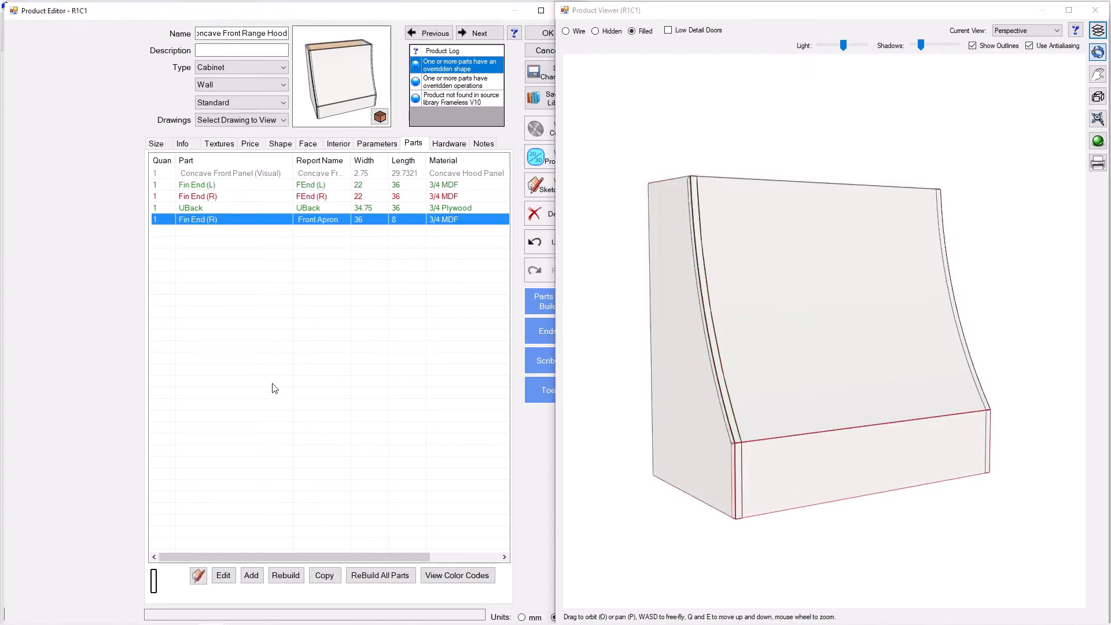
{"action": "left_click", "coordinate": [223, 575]}
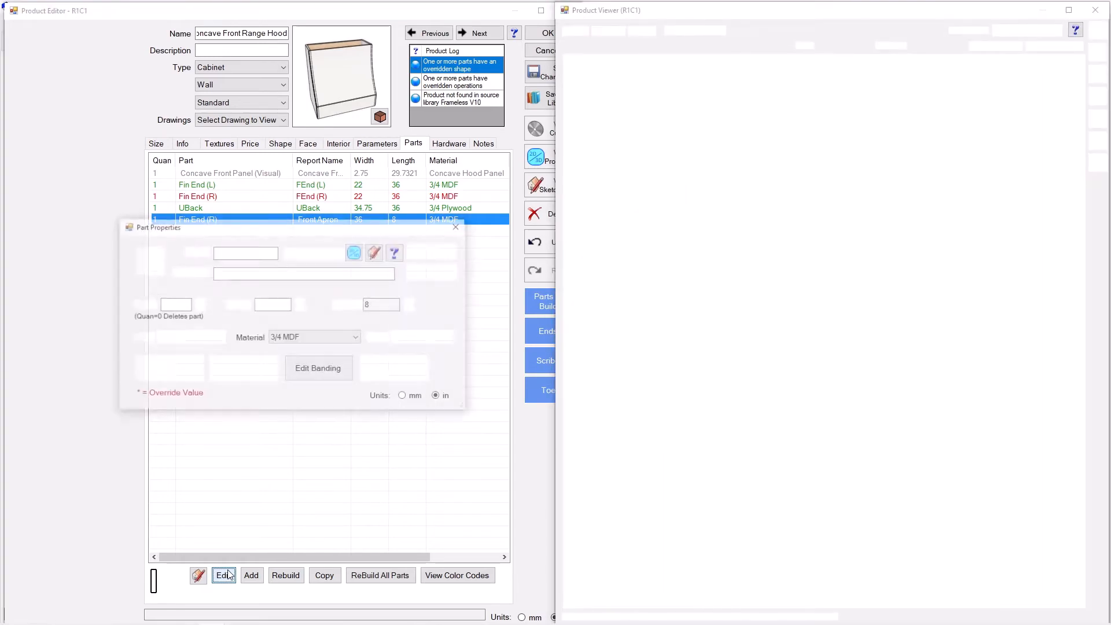
{"action": "left_click", "coordinate": [248, 374]}
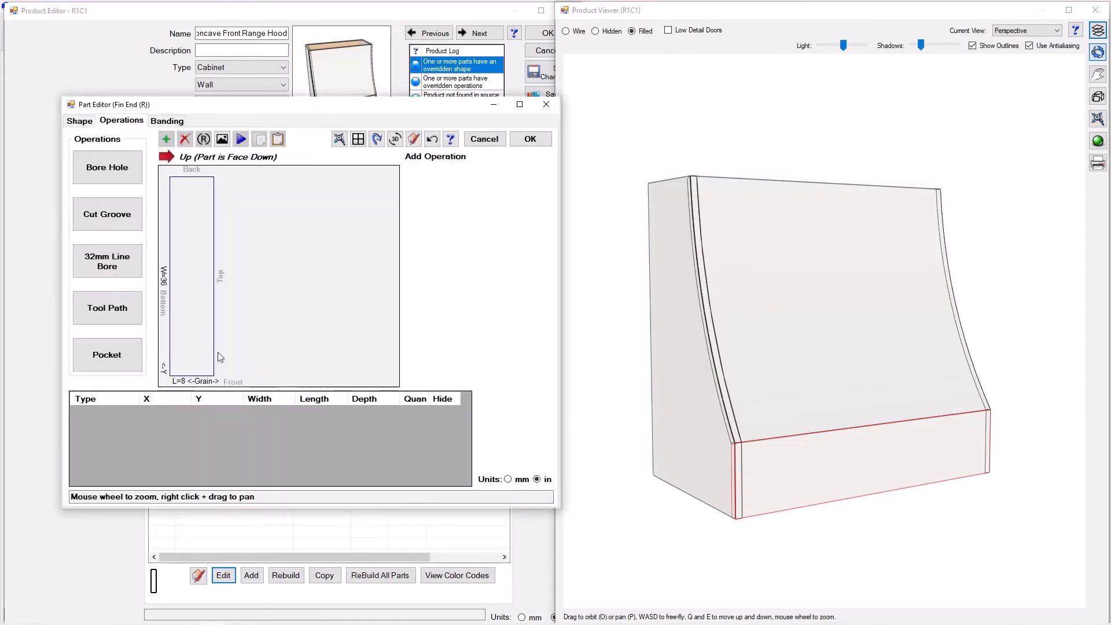
{"action": "left_click", "coordinate": [106, 313]}
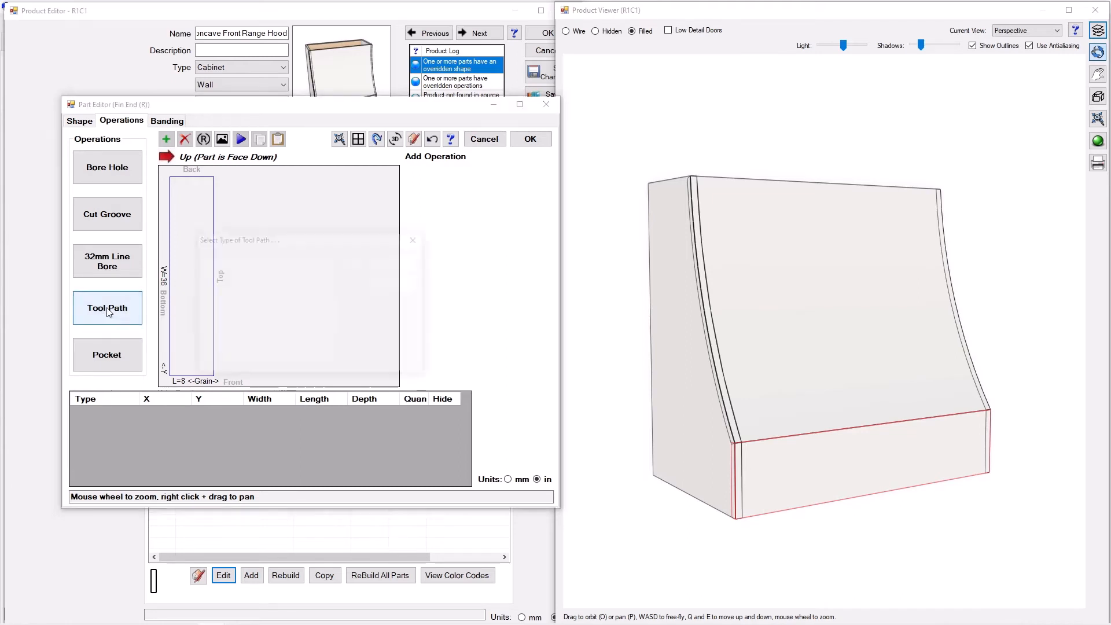
{"action": "left_click", "coordinate": [377, 264]}
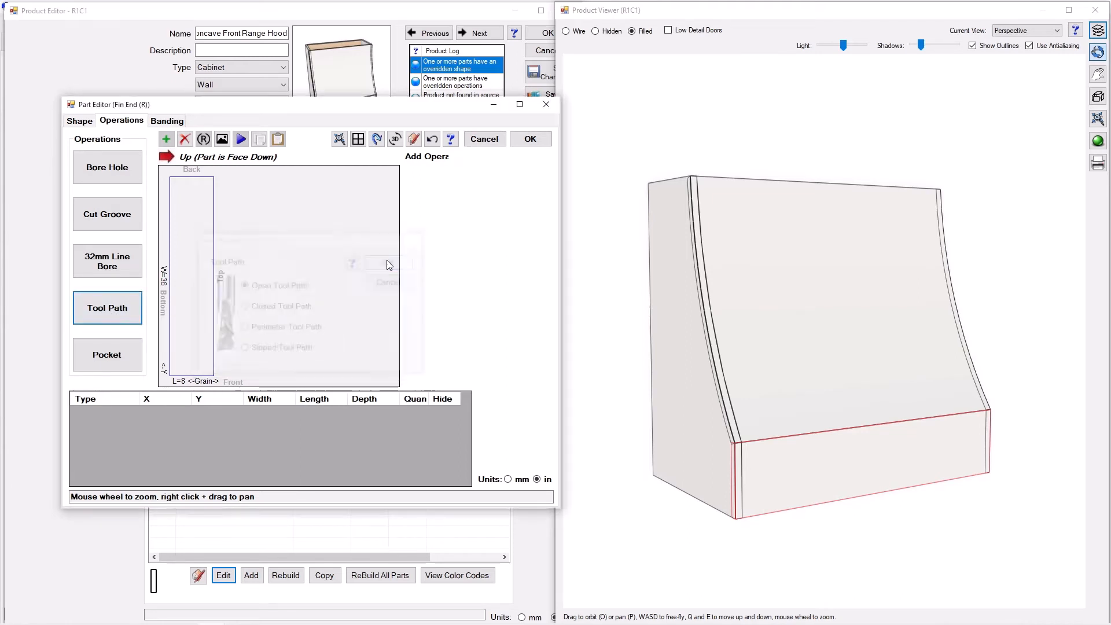
- Delete points 4 and 3 from the Front Apron's tool path
{"action": "left_click", "coordinate": [114, 450]}
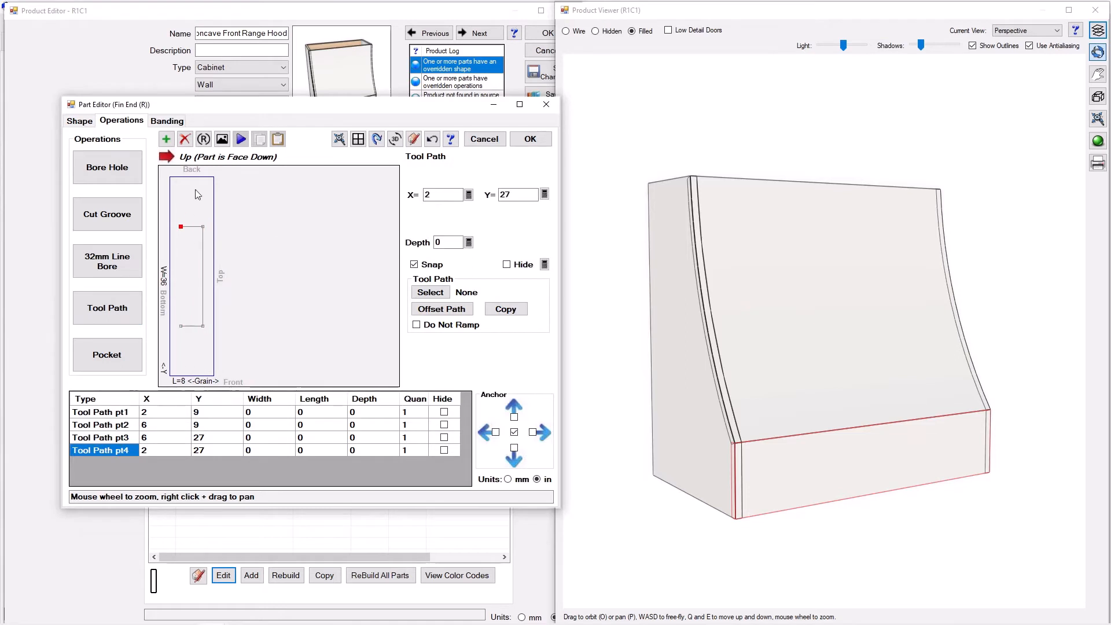
{"action": "left_click", "coordinate": [184, 139]}
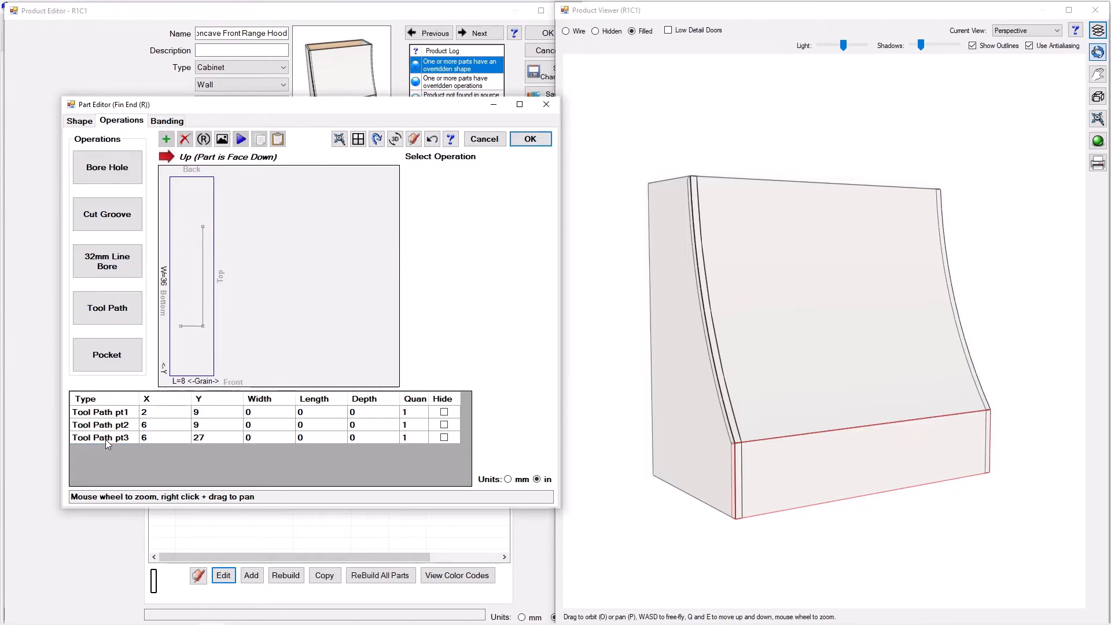
{"action": "left_click", "coordinate": [110, 438]}
{"action": "left_click", "coordinate": [185, 139]}
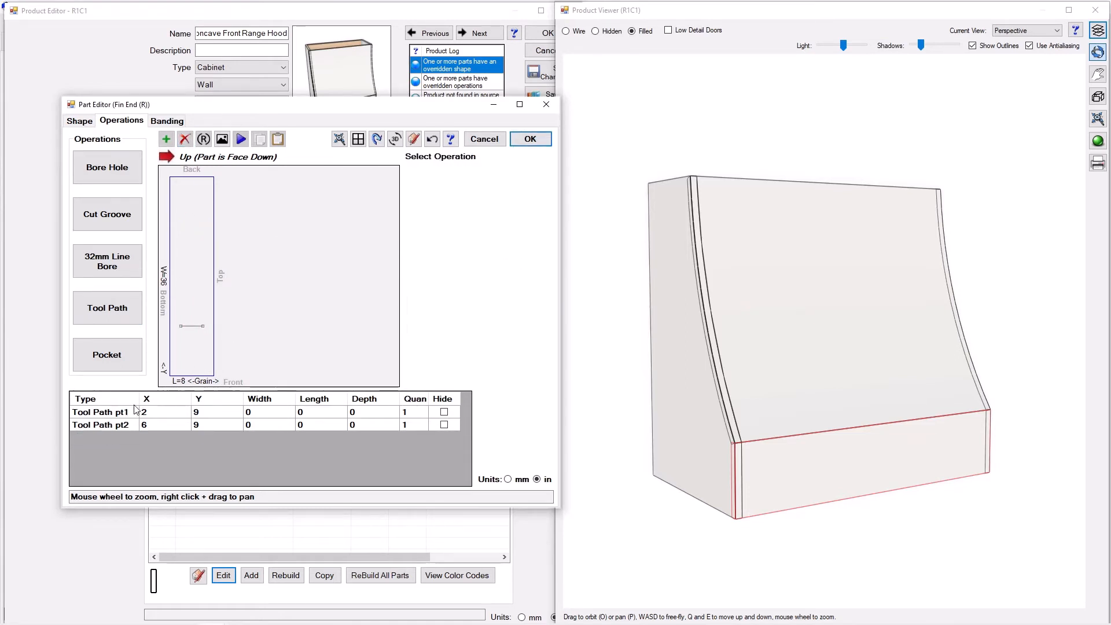
- Position tool path point 1 at the apron's bottom front corner with X and Y formulas of 0
{"action": "left_click", "coordinate": [110, 416]}
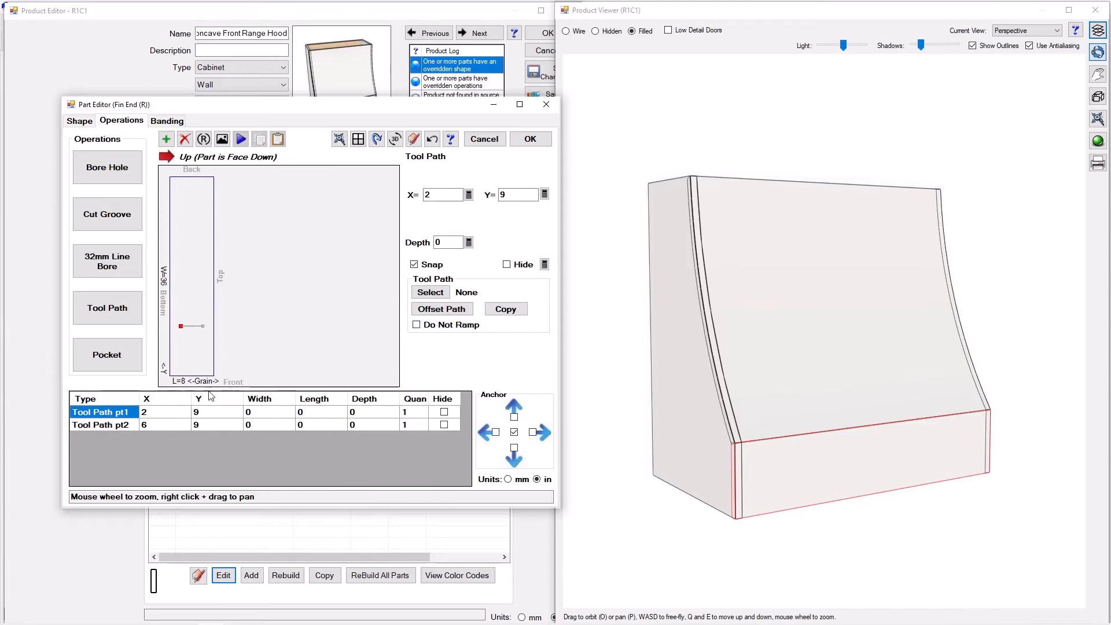
{"action": "left_click", "coordinate": [468, 195]}
{"action": "left_click", "coordinate": [322, 183]}
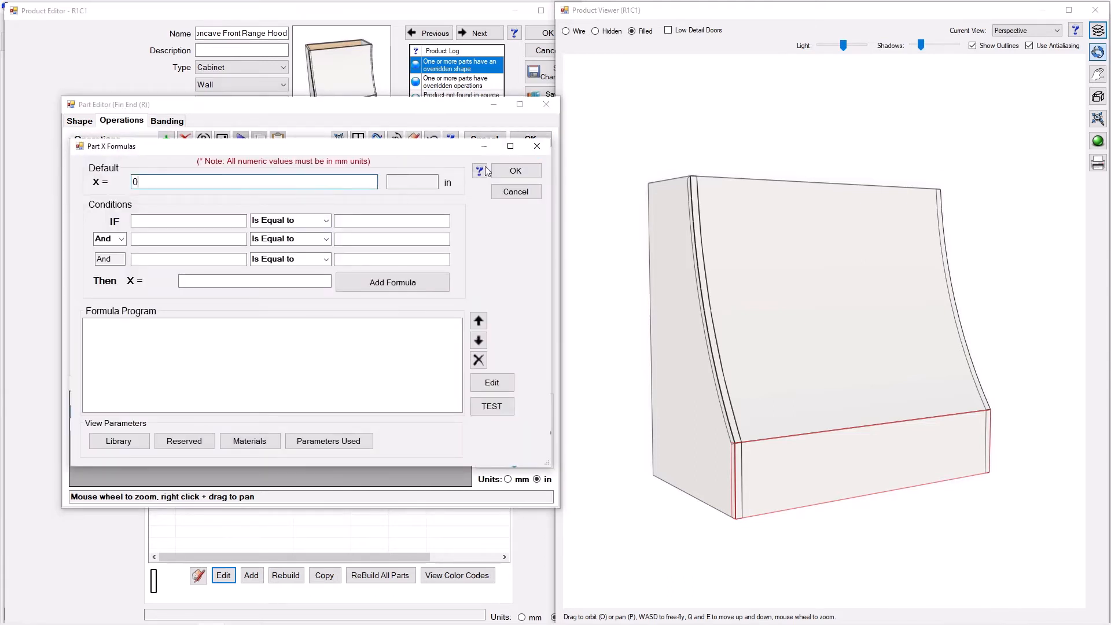
{"action": "left_click", "coordinate": [512, 171]}
{"action": "left_click", "coordinate": [544, 194]}
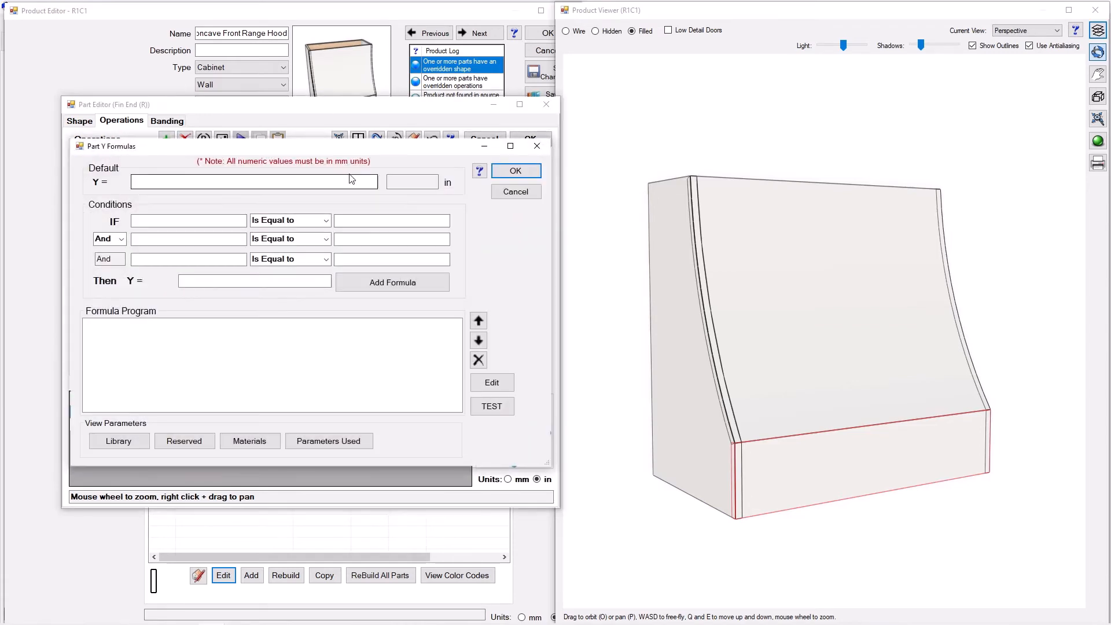
{"action": "left_click", "coordinate": [351, 181]}
{"action": "type", "text": "0"}
{"action": "left_click", "coordinate": [513, 174]}
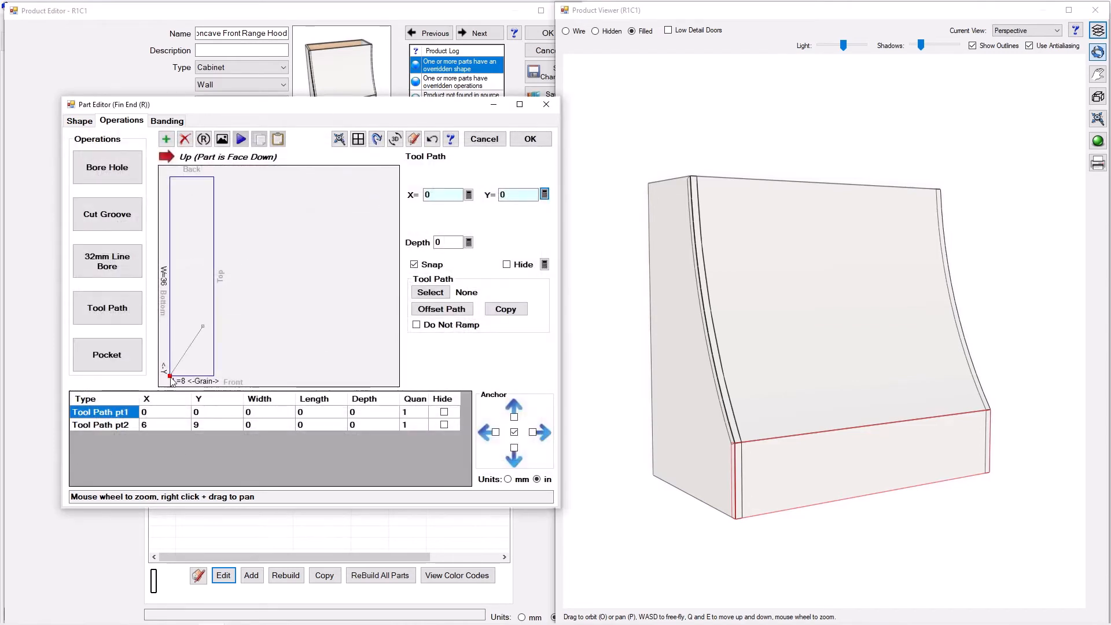
- Set the apron tool path's depth formula to FEnd.th and assign the 90° Sharp Corner tool
{"action": "left_click", "coordinate": [469, 242]}
{"action": "left_click", "coordinate": [211, 180]}
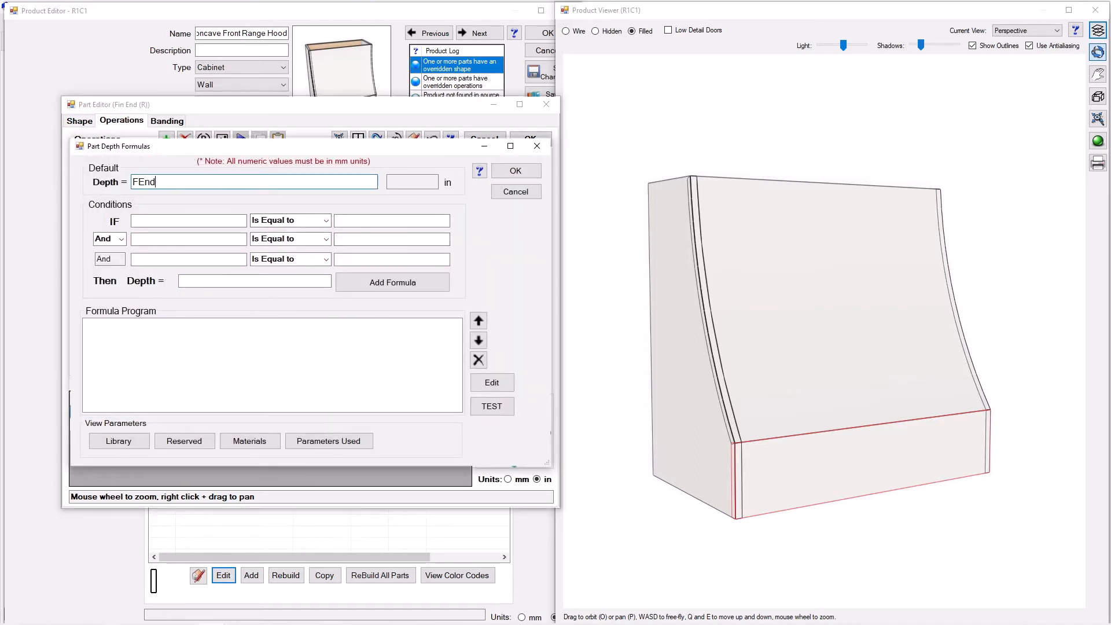
{"action": "type", "text": "FEnd.th"}
{"action": "left_click", "coordinate": [512, 171]}
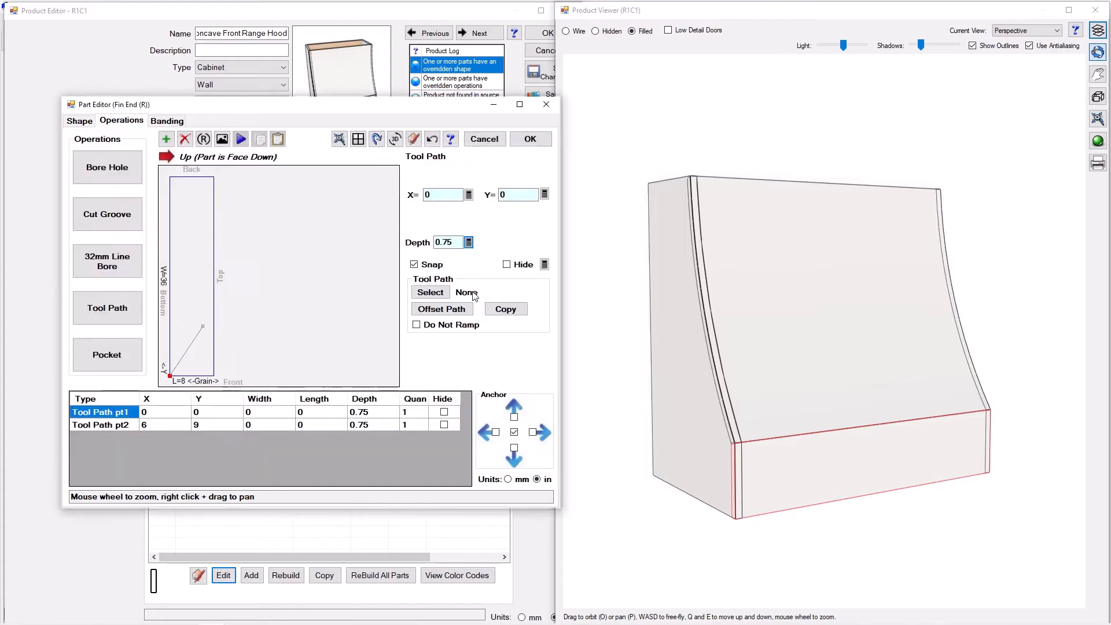
{"action": "left_click", "coordinate": [429, 294]}
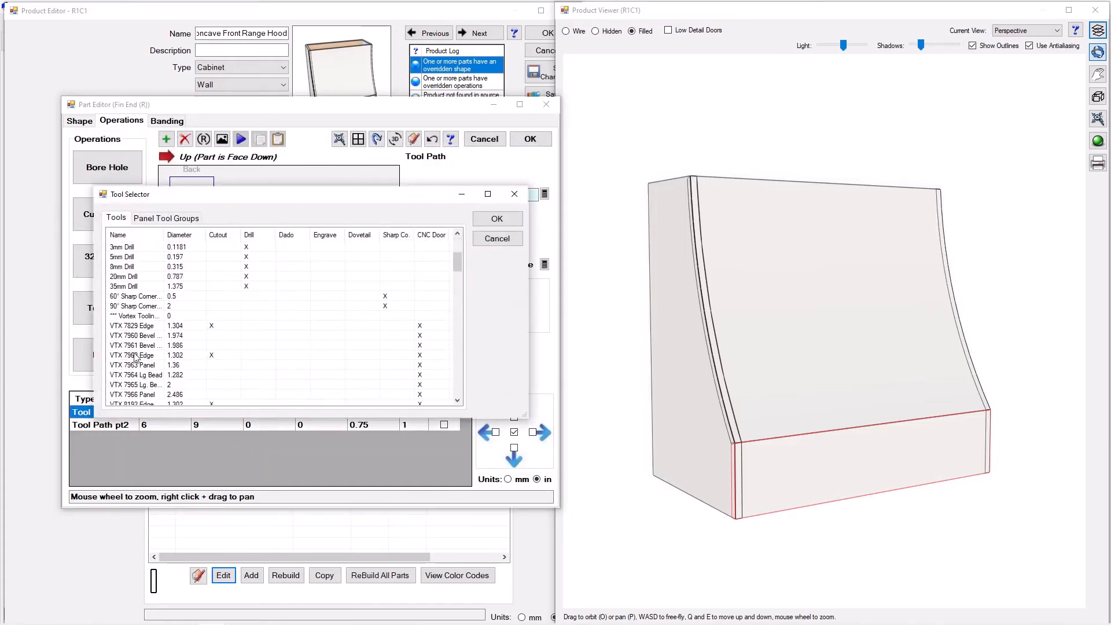
{"action": "left_click", "coordinate": [139, 307]}
{"action": "left_click", "coordinate": [496, 219]}
- Set the X formula of the apron's tool path point 2 to PartL and its Y formula to 0
{"action": "left_click", "coordinate": [110, 427]}
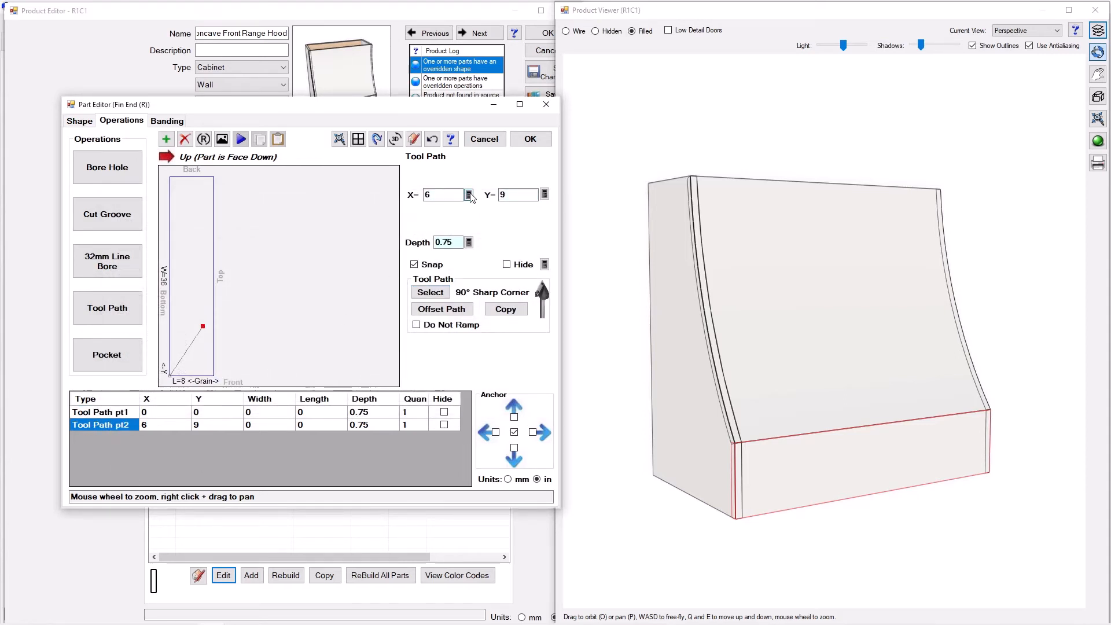
{"action": "left_click", "coordinate": [470, 196]}
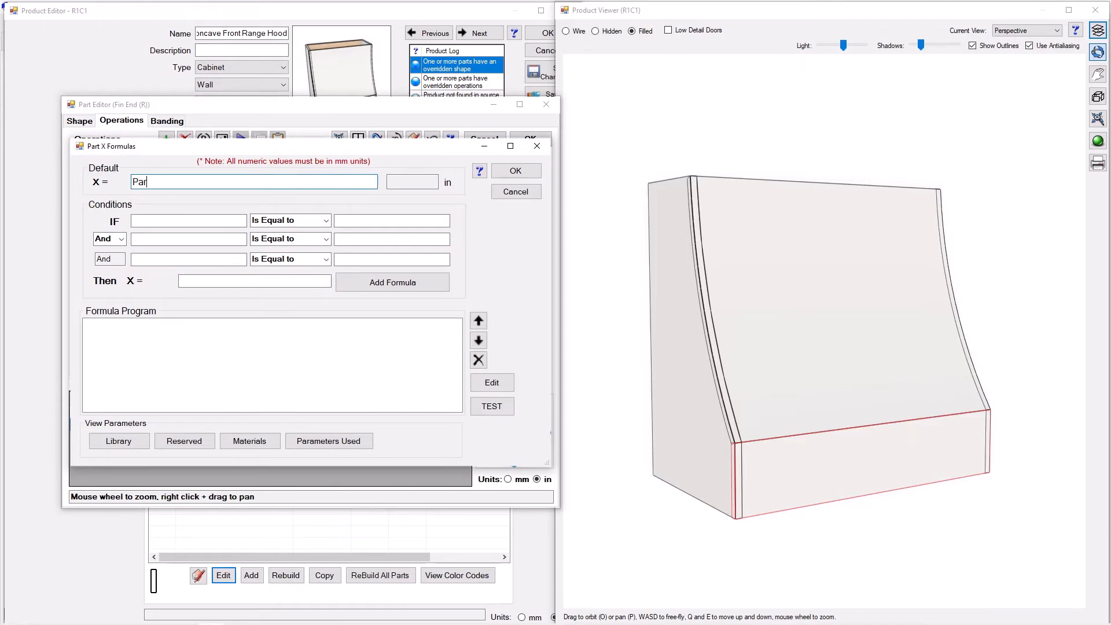
{"action": "left_click", "coordinate": [515, 171]}
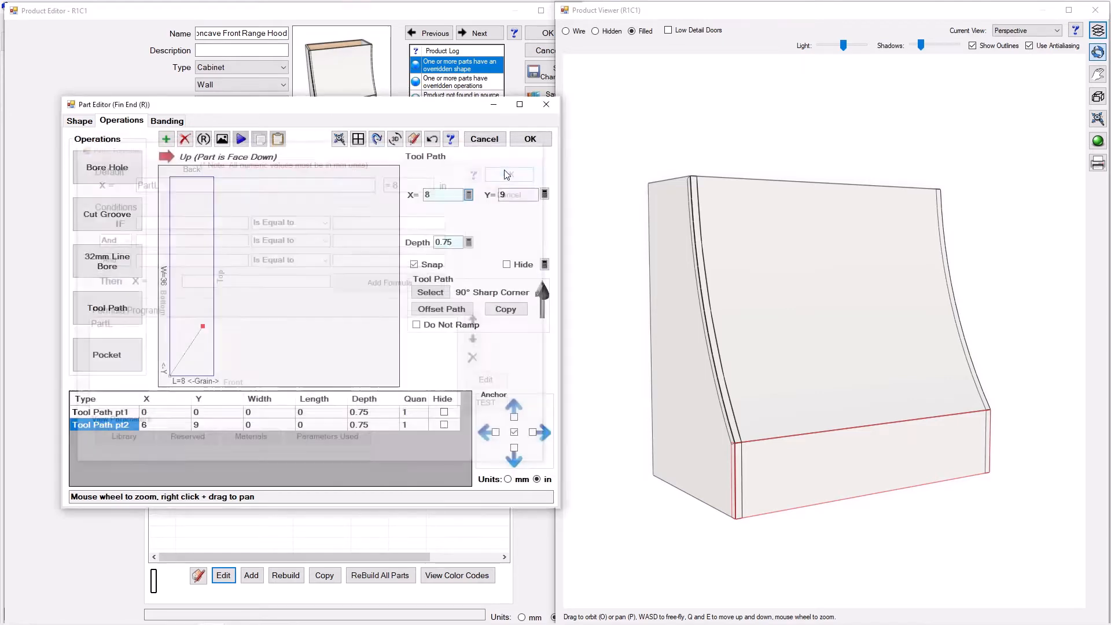
{"action": "left_click", "coordinate": [544, 195]}
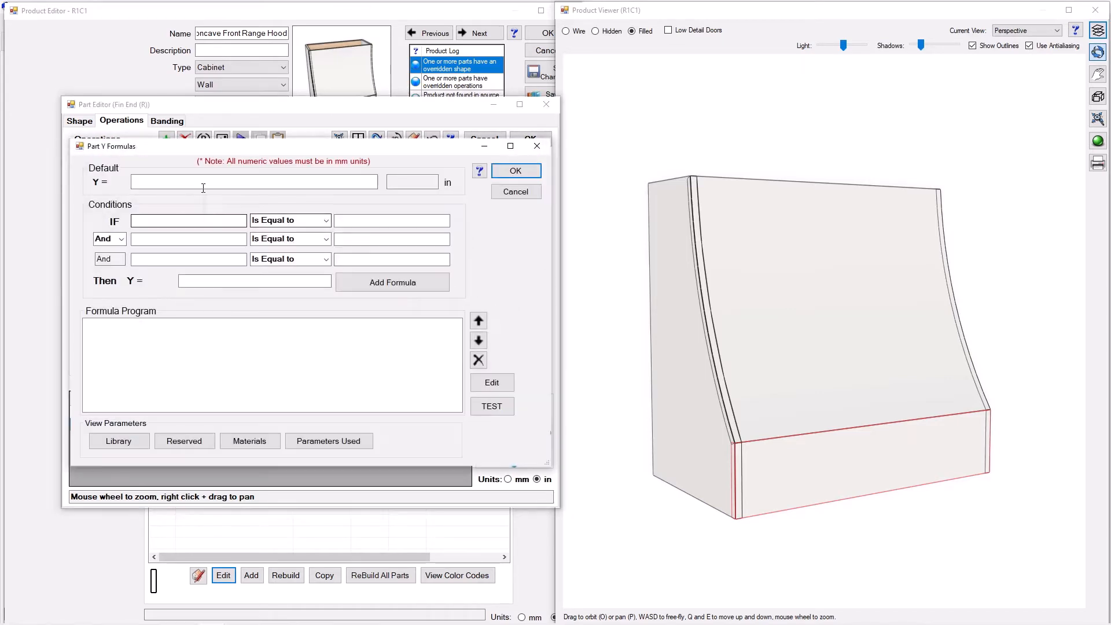
{"action": "left_click", "coordinate": [515, 170]}
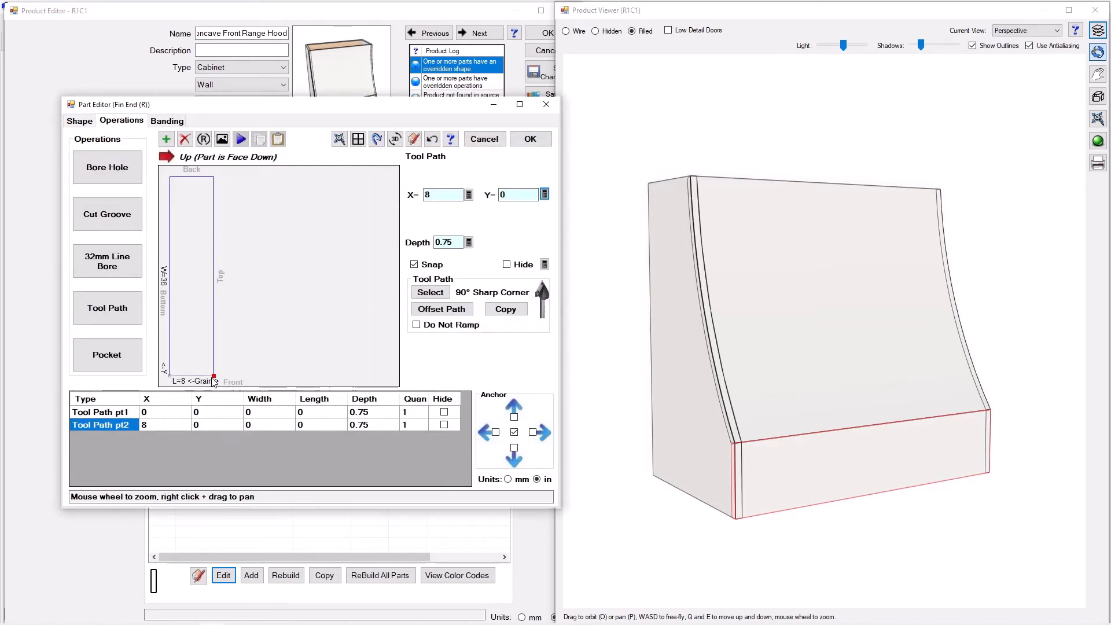
- Copy the apron's tool path, leaving the offset blank
{"action": "left_click", "coordinate": [505, 311]}
{"action": "left_click", "coordinate": [396, 298]}
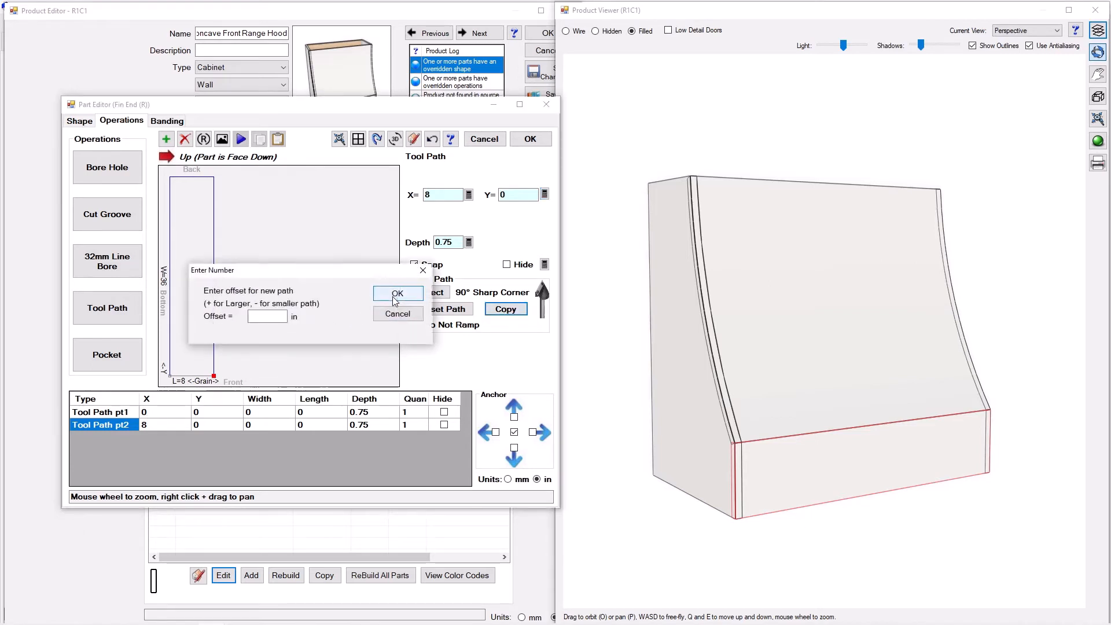
{"action": "left_click", "coordinate": [396, 294]}
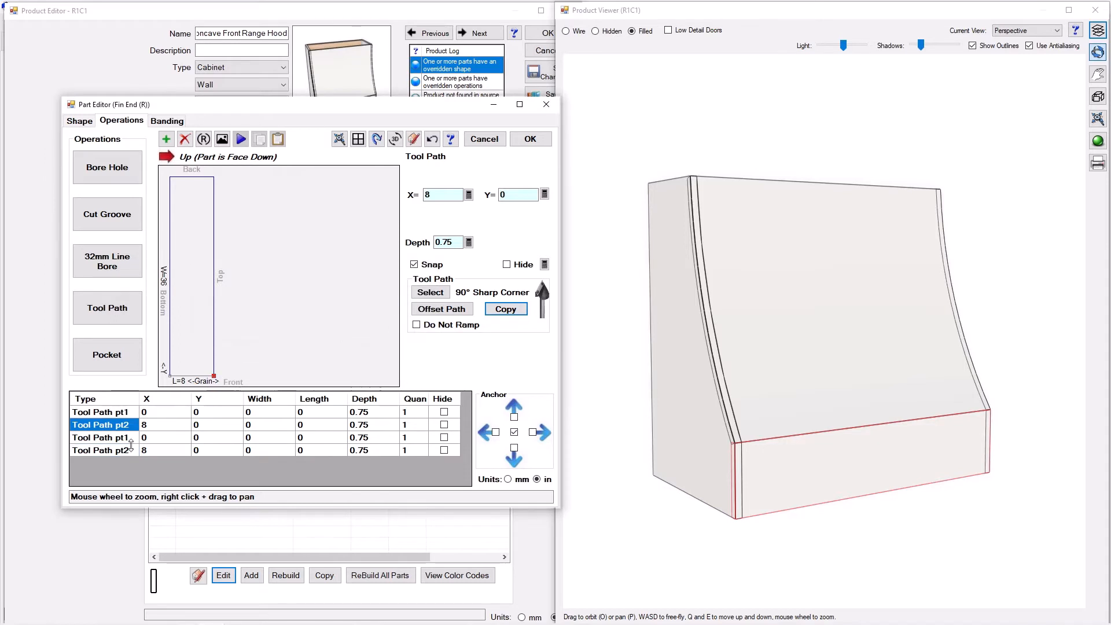
- Set the Y formulas of both points in the copied tool path to PartW and accept the Front Apron's edits
{"action": "left_click", "coordinate": [122, 439]}
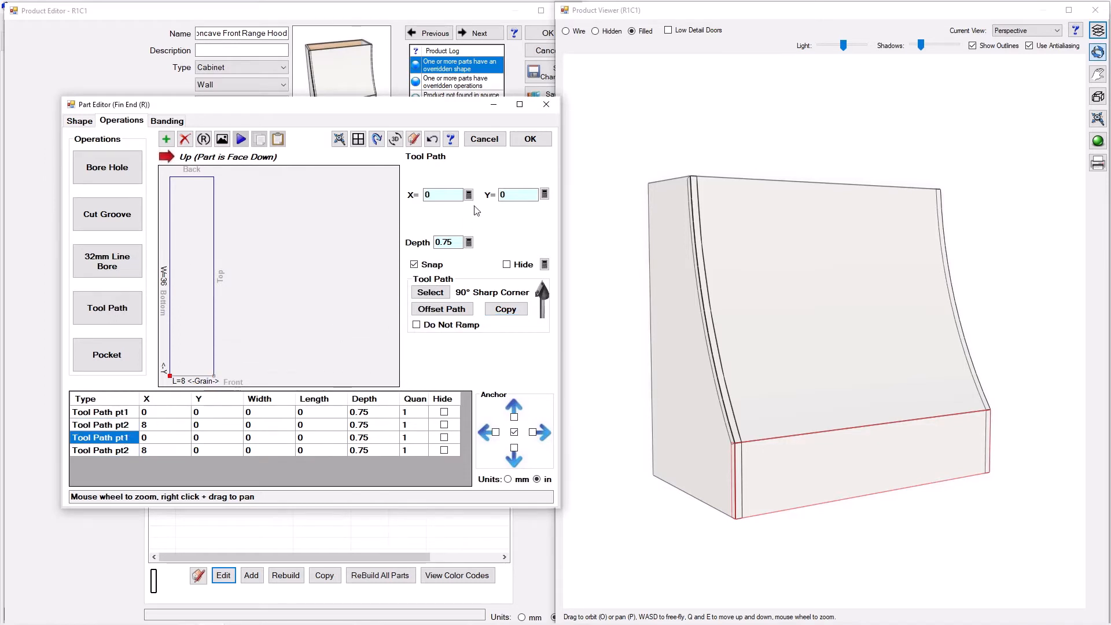
{"action": "left_click", "coordinate": [544, 195]}
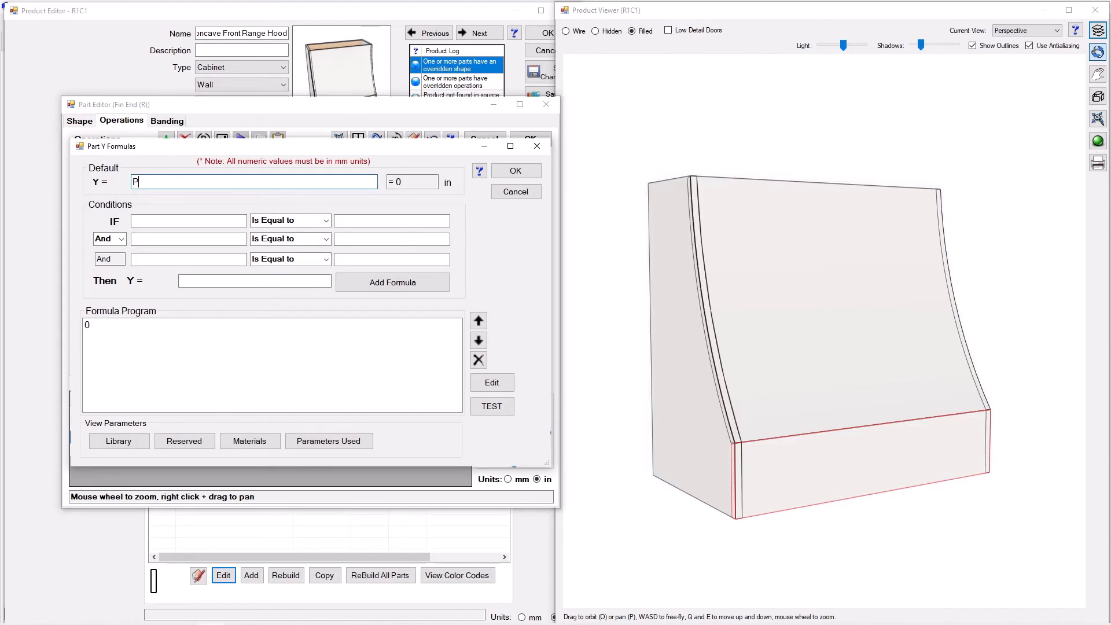
{"action": "left_click", "coordinate": [499, 173]}
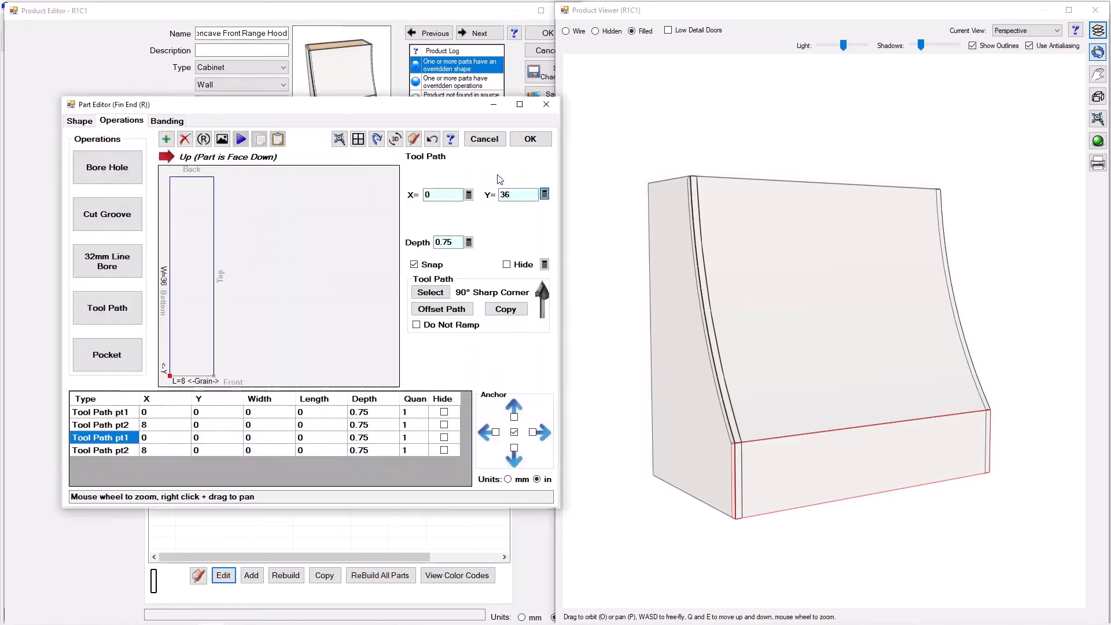
{"action": "left_click", "coordinate": [113, 451]}
{"action": "left_click", "coordinate": [545, 194]}
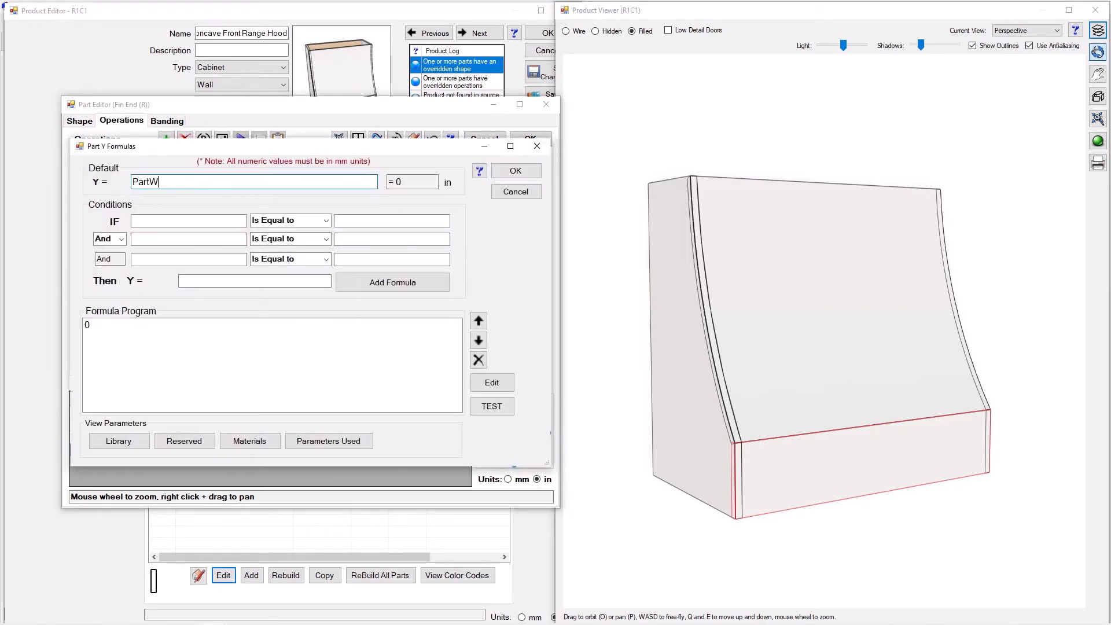
{"action": "left_click", "coordinate": [514, 169]}
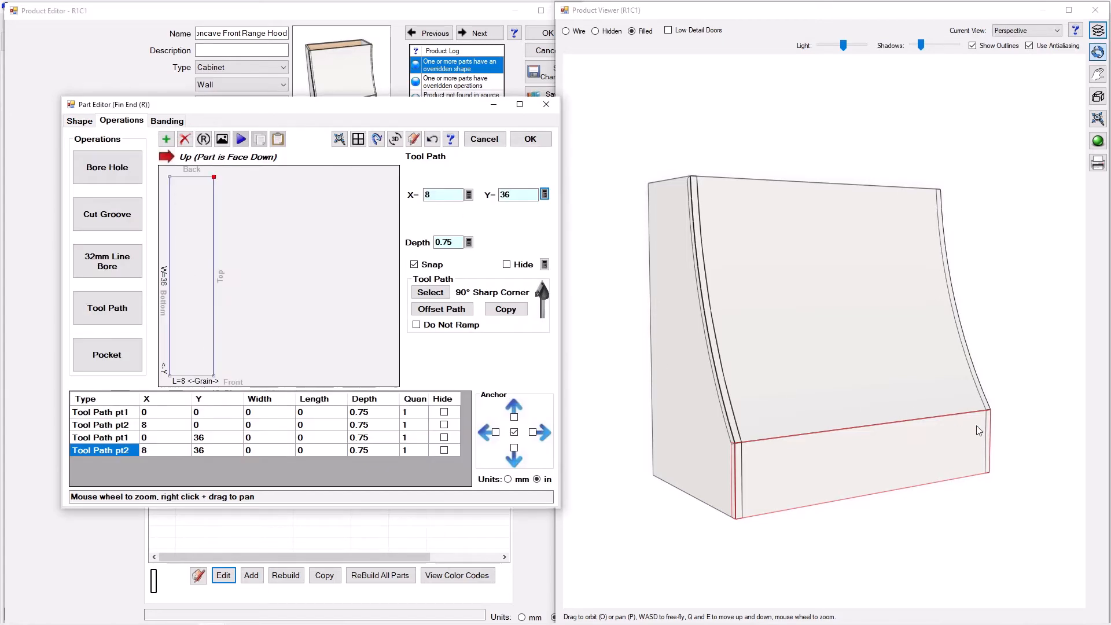
{"action": "left_click", "coordinate": [530, 139]}
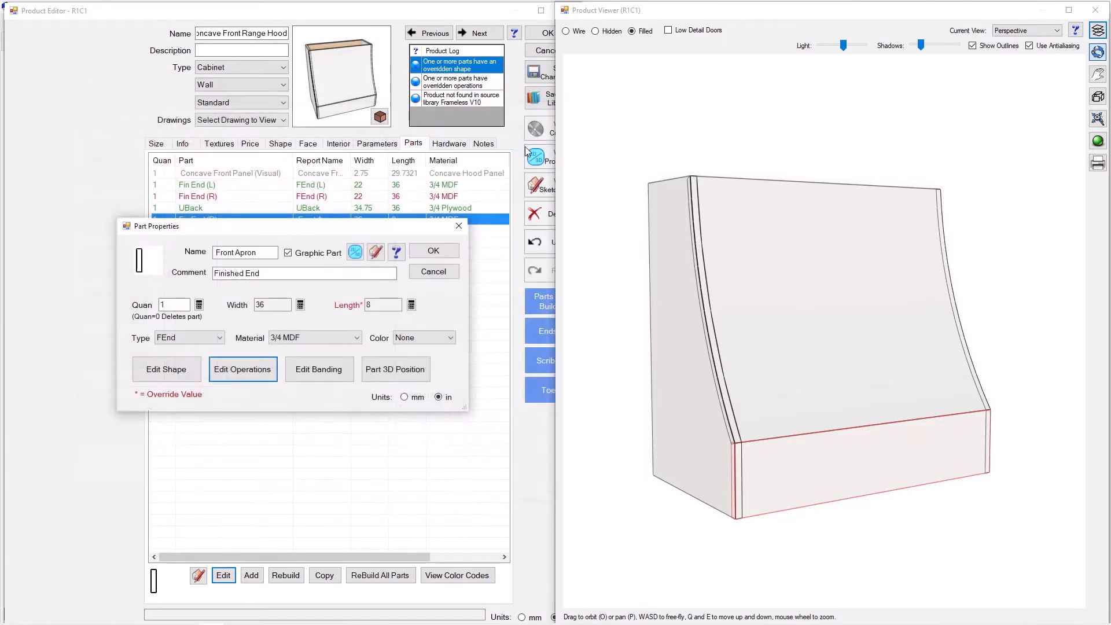
{"action": "left_click", "coordinate": [426, 253]}
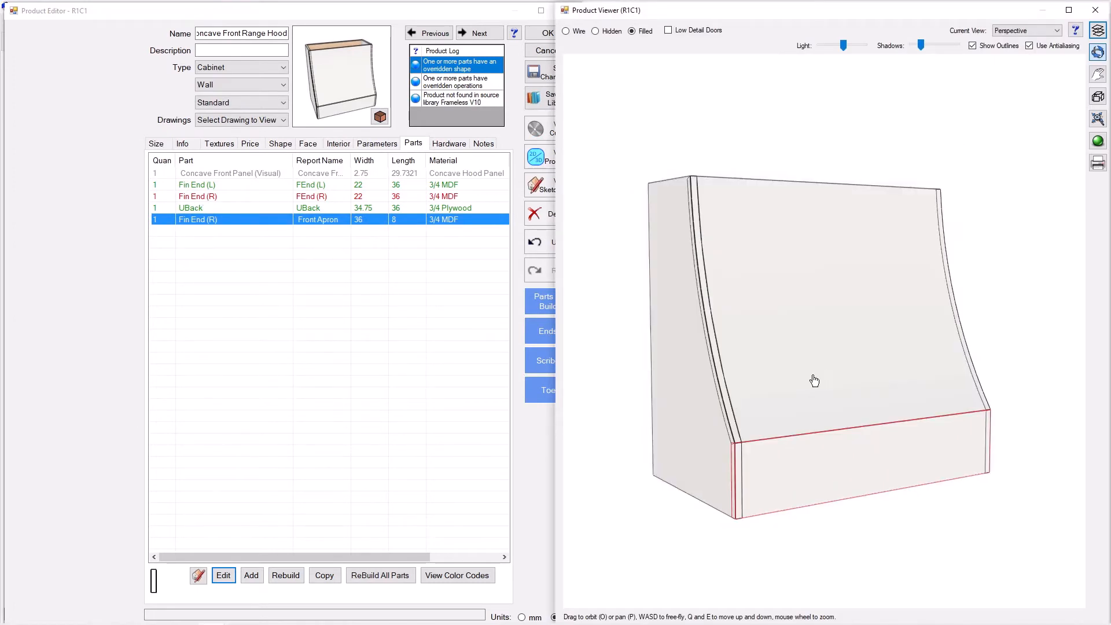
- Add a new graphic part named "Concave Front Panel (Actual)" and set its type to FEnd
{"action": "left_click", "coordinate": [213, 186]}
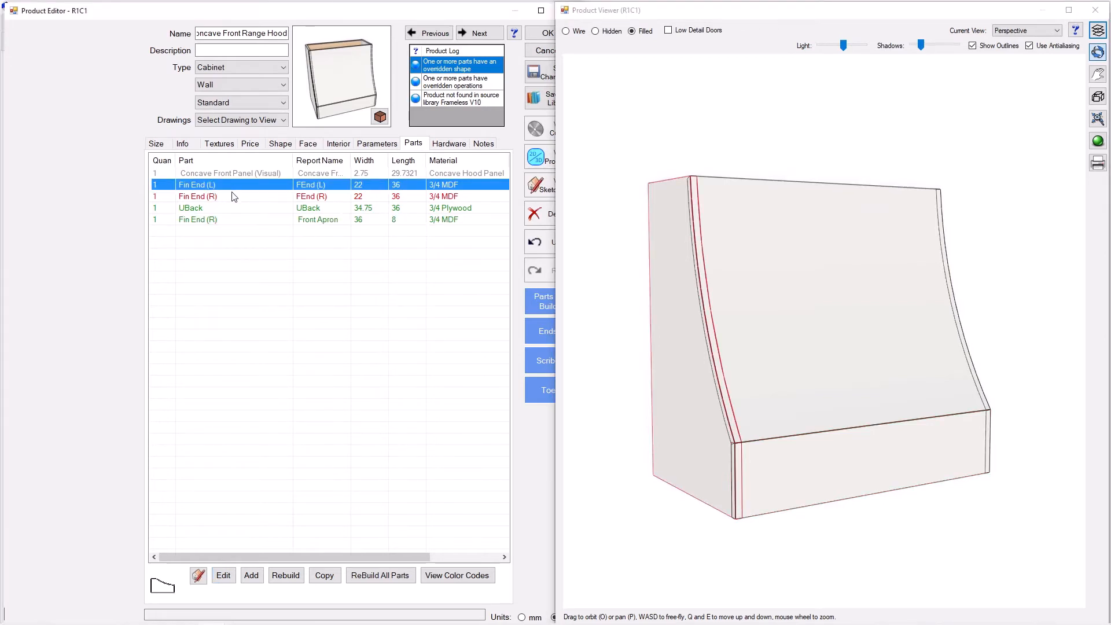
{"action": "left_click_drag", "start_coordinate": [861, 390], "coordinate": [1024, 208]}
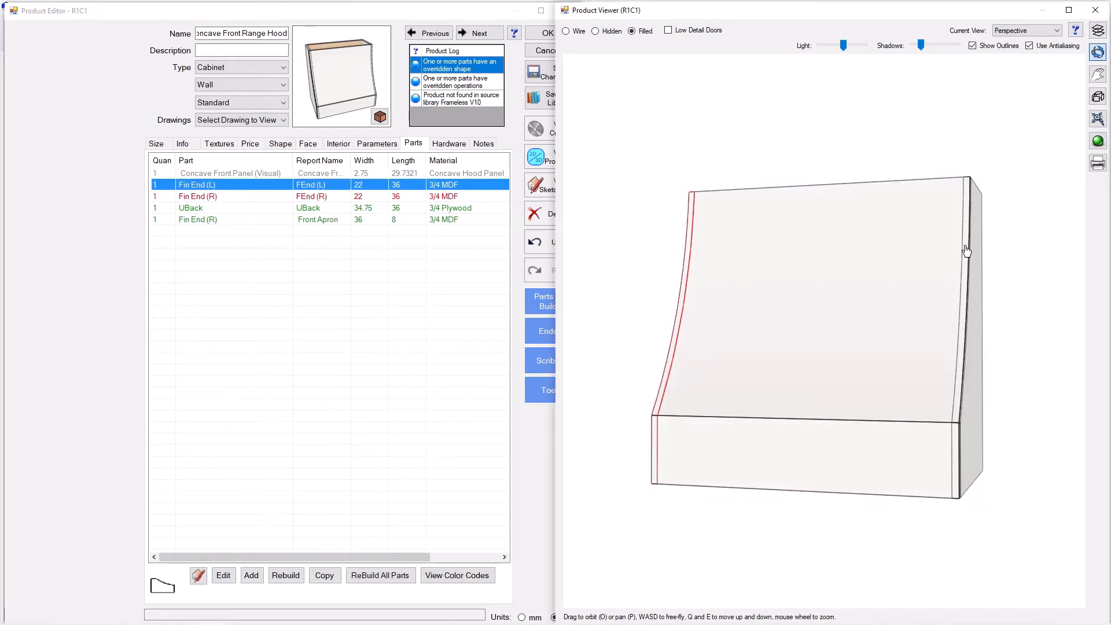
{"action": "left_click_drag", "start_coordinate": [967, 250], "coordinate": [948, 194]}
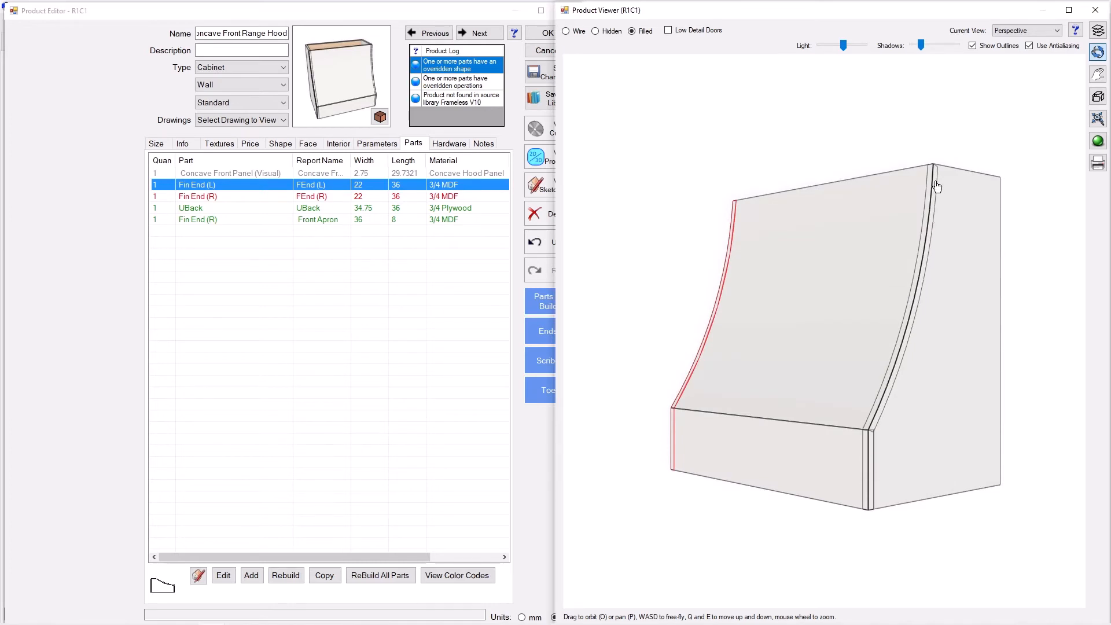
{"action": "left_click_drag", "start_coordinate": [805, 448], "coordinate": [867, 463]}
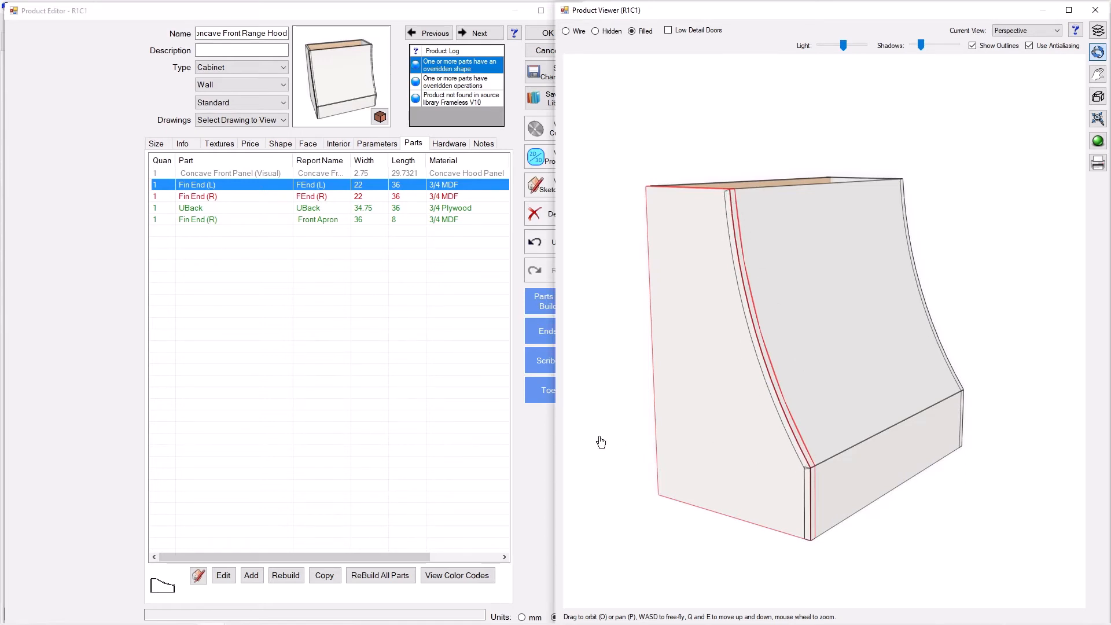
{"action": "left_click", "coordinate": [251, 576]}
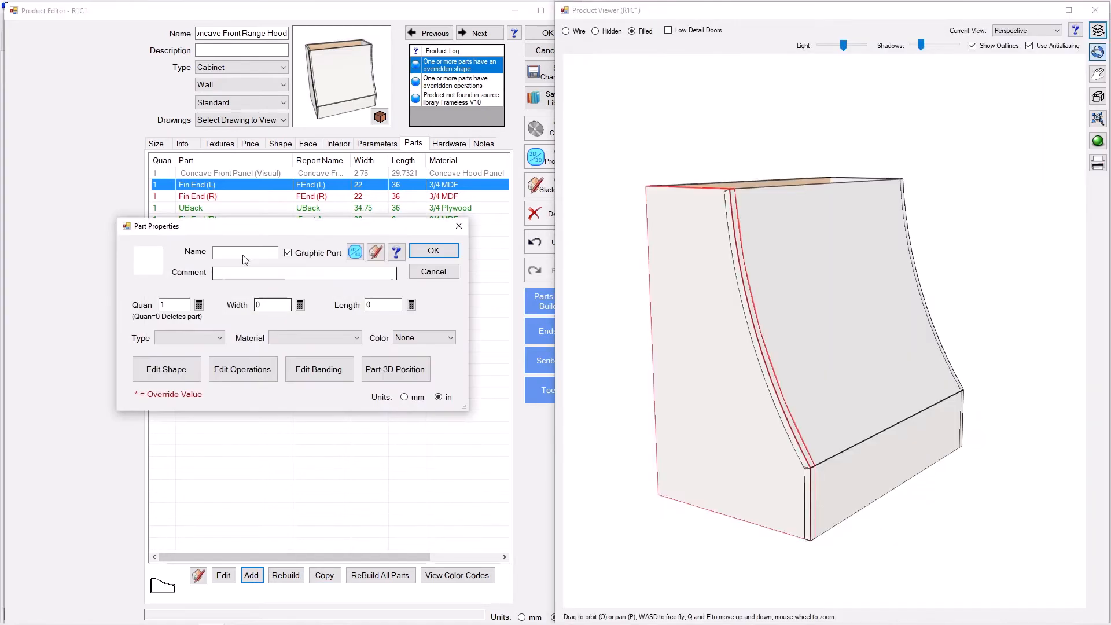
{"action": "left_click", "coordinate": [236, 252]}
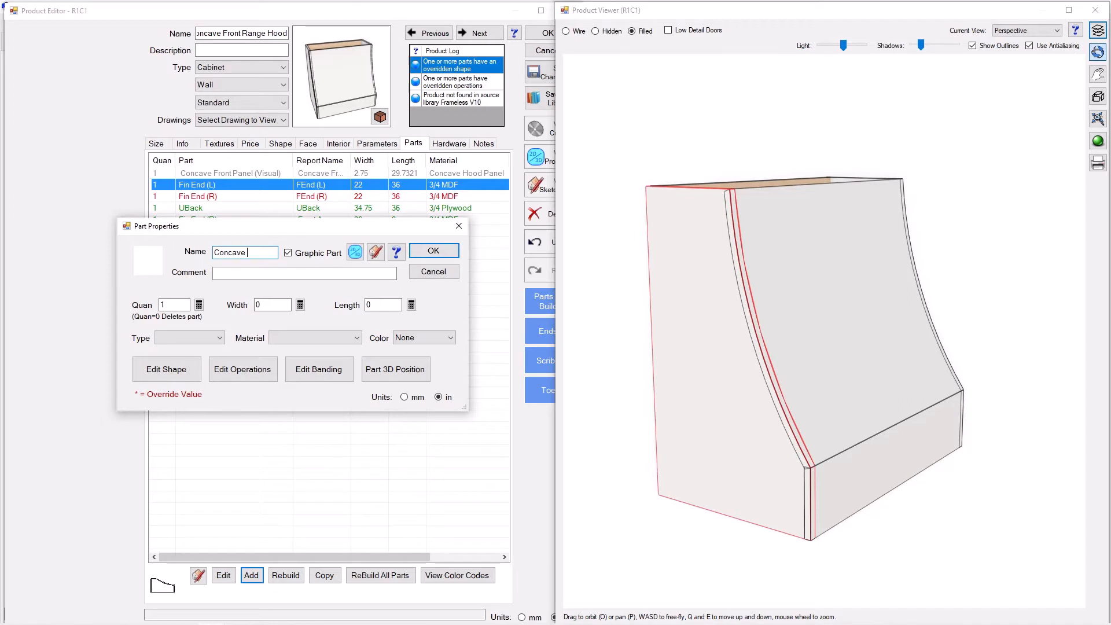
{"action": "type", "text": "Concave Front Pane"}
{"action": "type", "text": "l ("}
{"action": "type", "text": "Actual"}
{"action": "type", "text": ")"}
{"action": "left_click", "coordinate": [220, 338]}
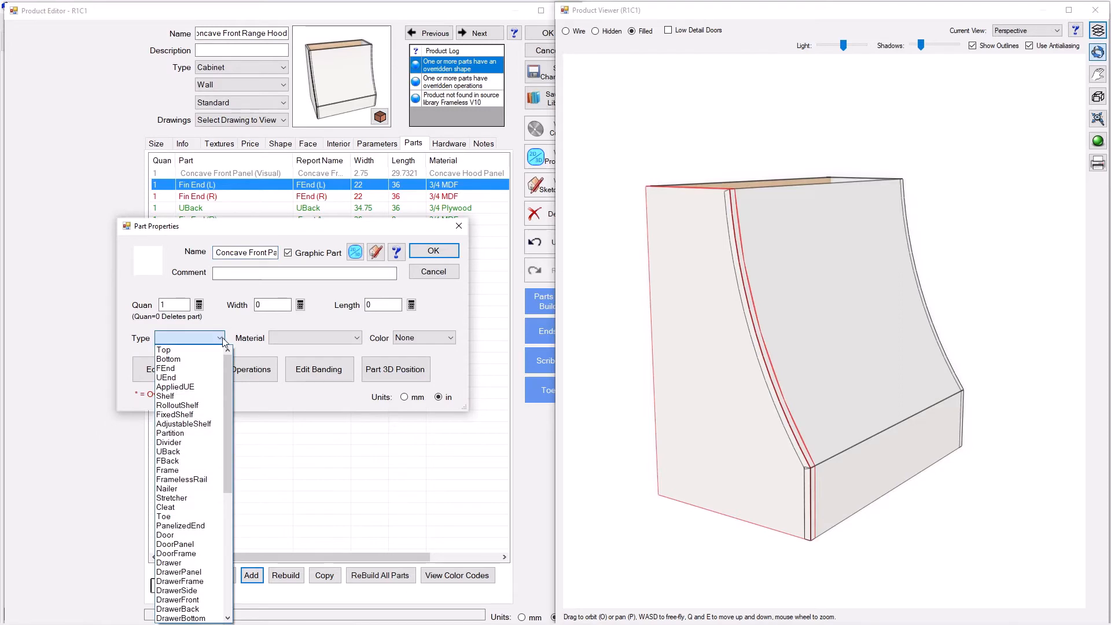
{"action": "left_click", "coordinate": [168, 368]}
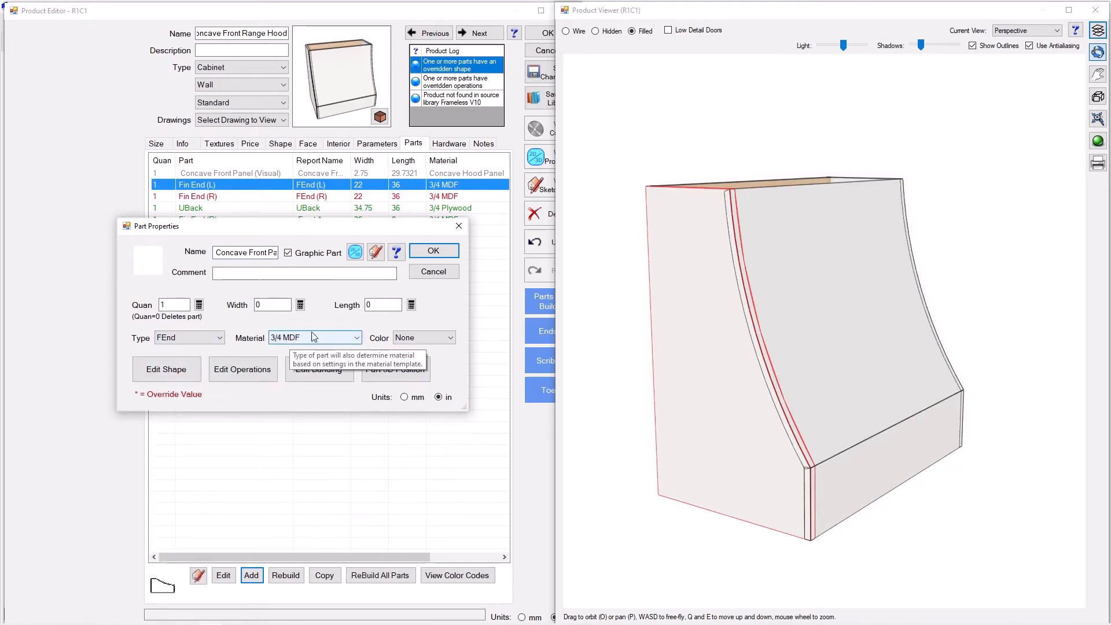
- Set the new panel's length formula to W and accept it
{"action": "left_click_drag", "start_coordinate": [302, 230], "coordinate": [329, 221]}
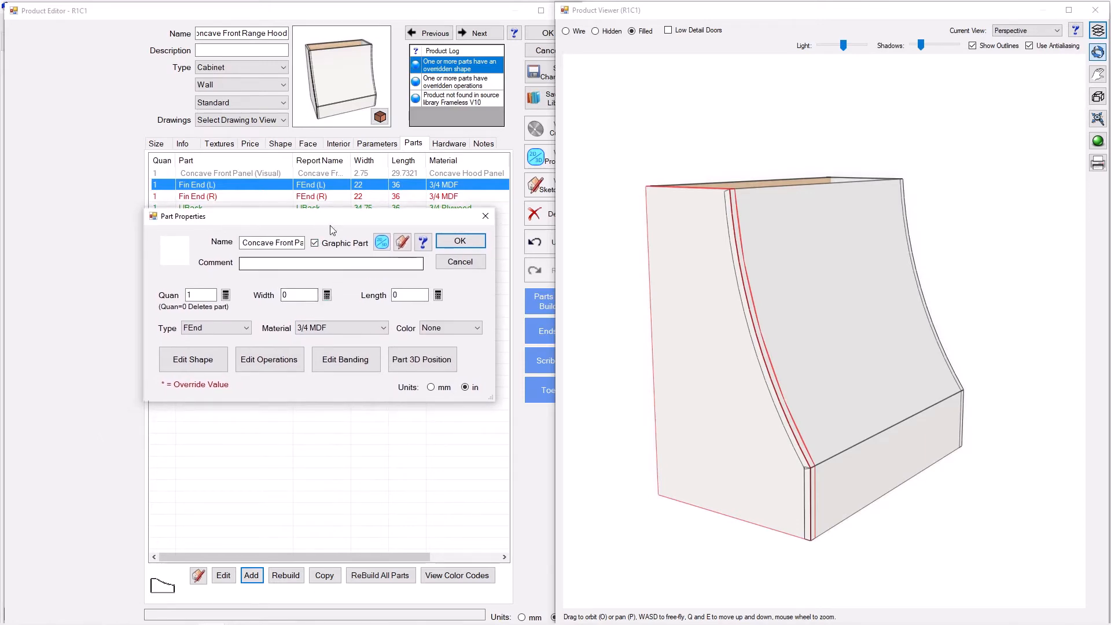
{"action": "left_click_drag", "start_coordinate": [323, 221], "coordinate": [317, 222]}
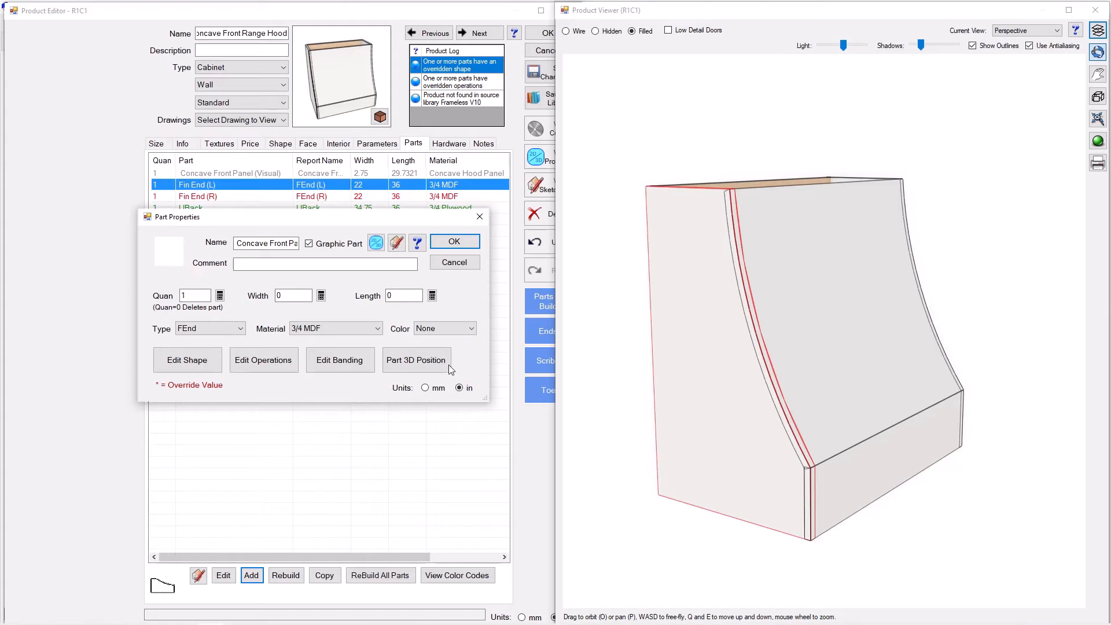
{"action": "left_click", "coordinate": [433, 295]}
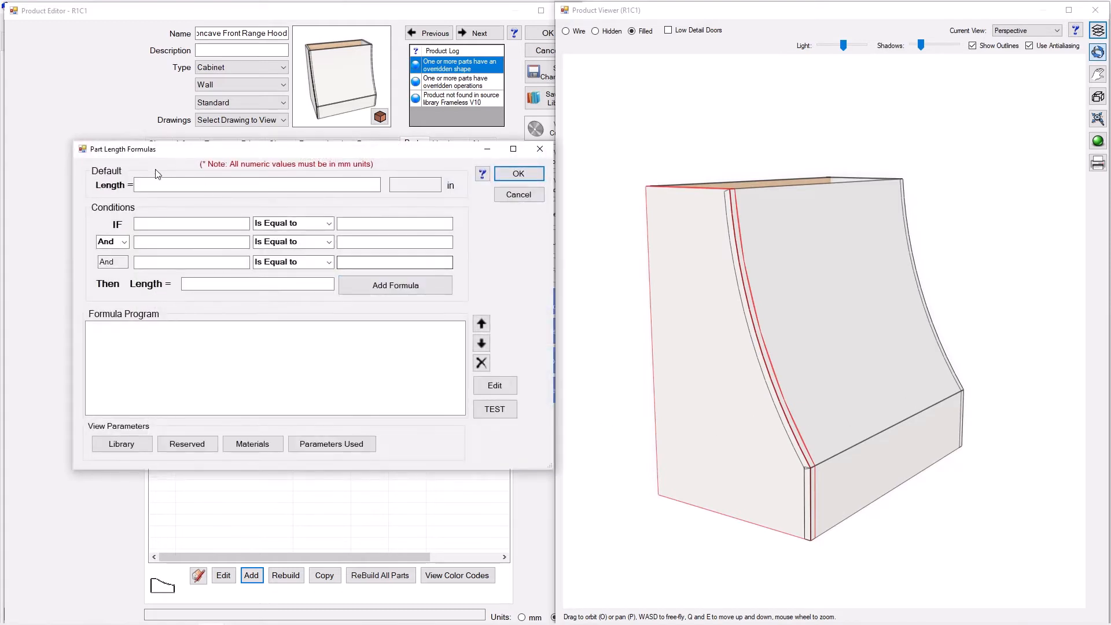
{"action": "left_click", "coordinate": [157, 186]}
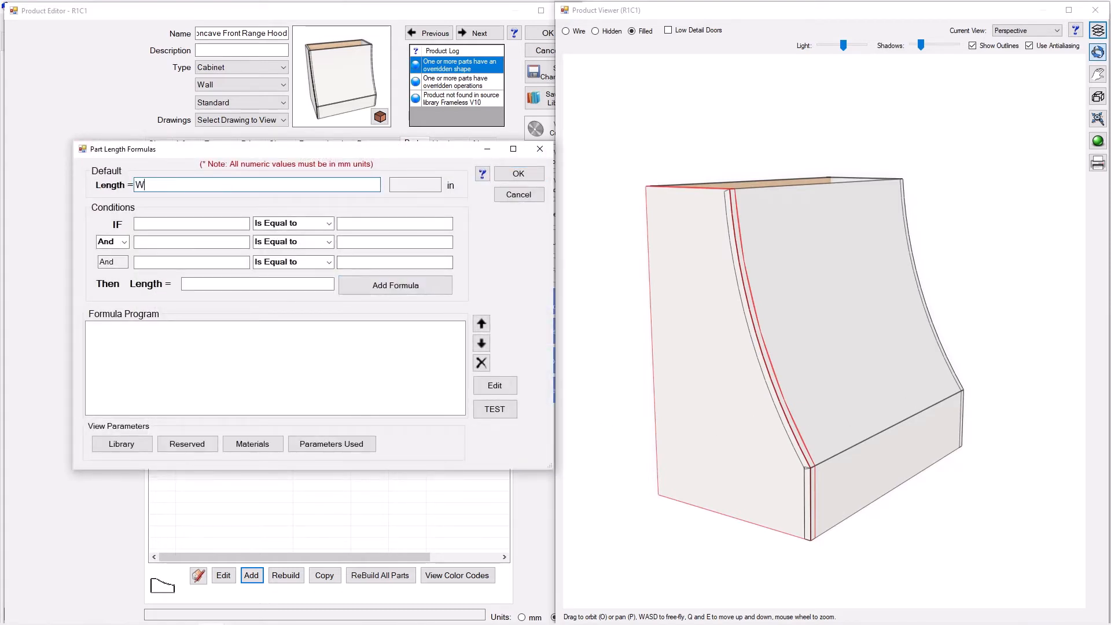
{"action": "type", "text": "W"}
{"action": "left_click", "coordinate": [515, 174]}
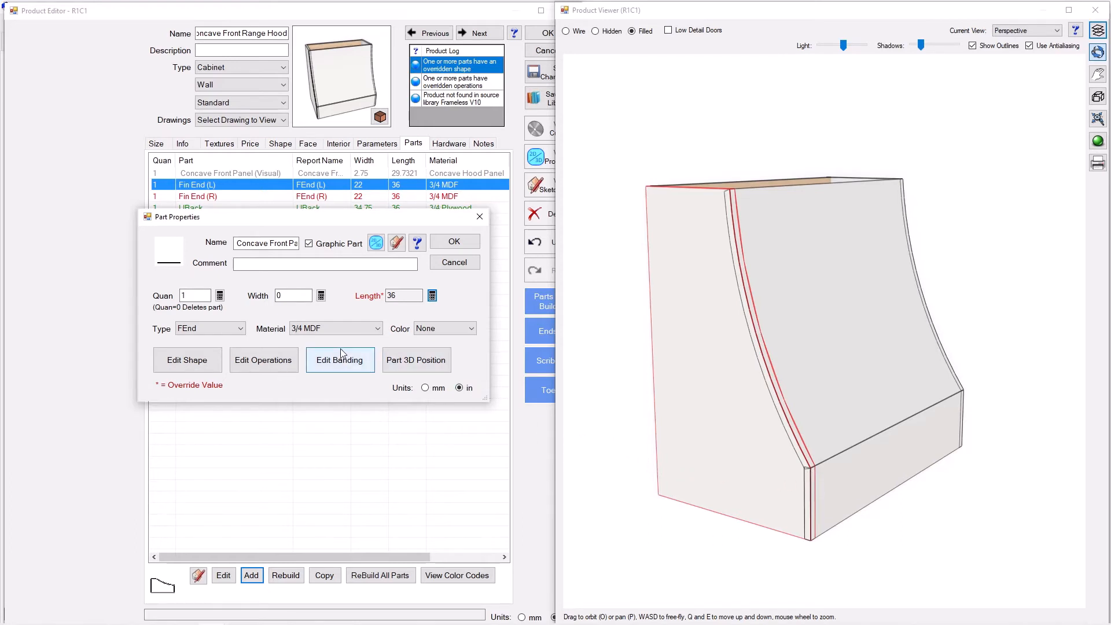
- Switch to Notepad and copy the complete prewritten arc-length formula beginning with 3.14159
{"action": "mouse_move", "coordinate": [290, 604]}
{"action": "left_click", "coordinate": [242, 591]}
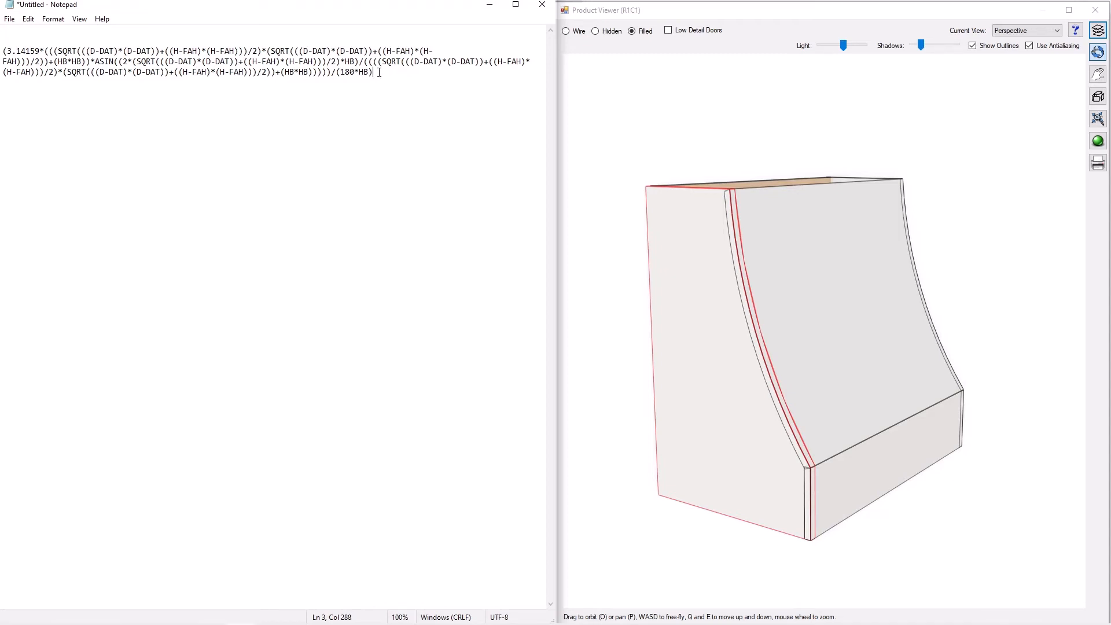
{"action": "left_click_drag", "start_coordinate": [379, 72], "coordinate": [10, 52]}
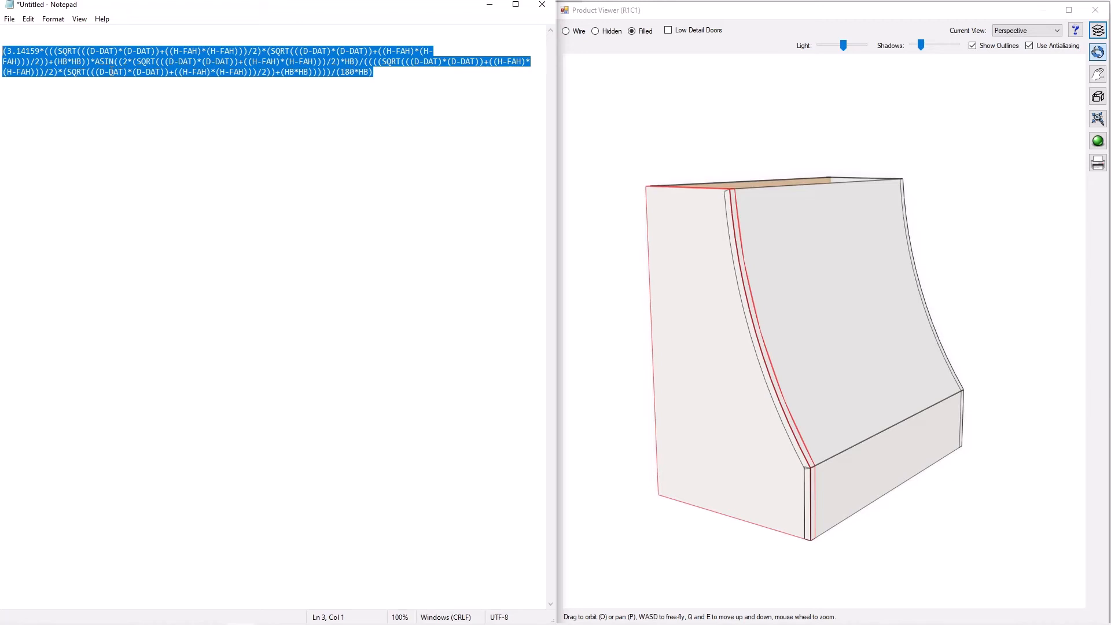
{"action": "left_click", "coordinate": [492, 6]}
- Paste the copied arc-length formula as the panel's width formula, test it and accept it
{"action": "left_click", "coordinate": [321, 296]}
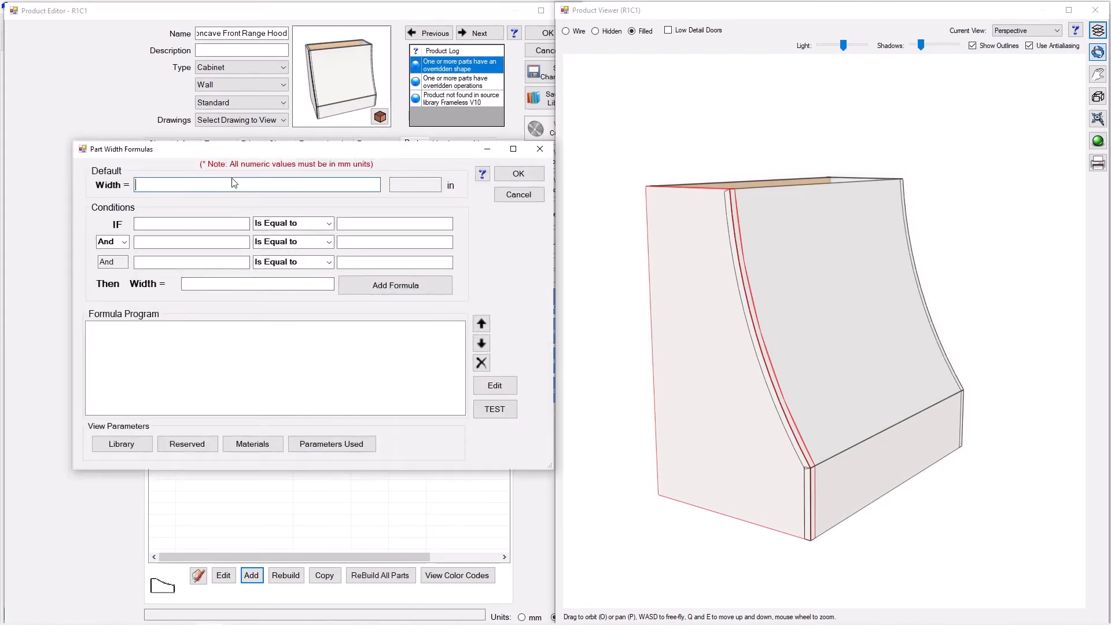
{"action": "left_click", "coordinate": [234, 183]}
{"action": "key", "text": "ctrl+v"}
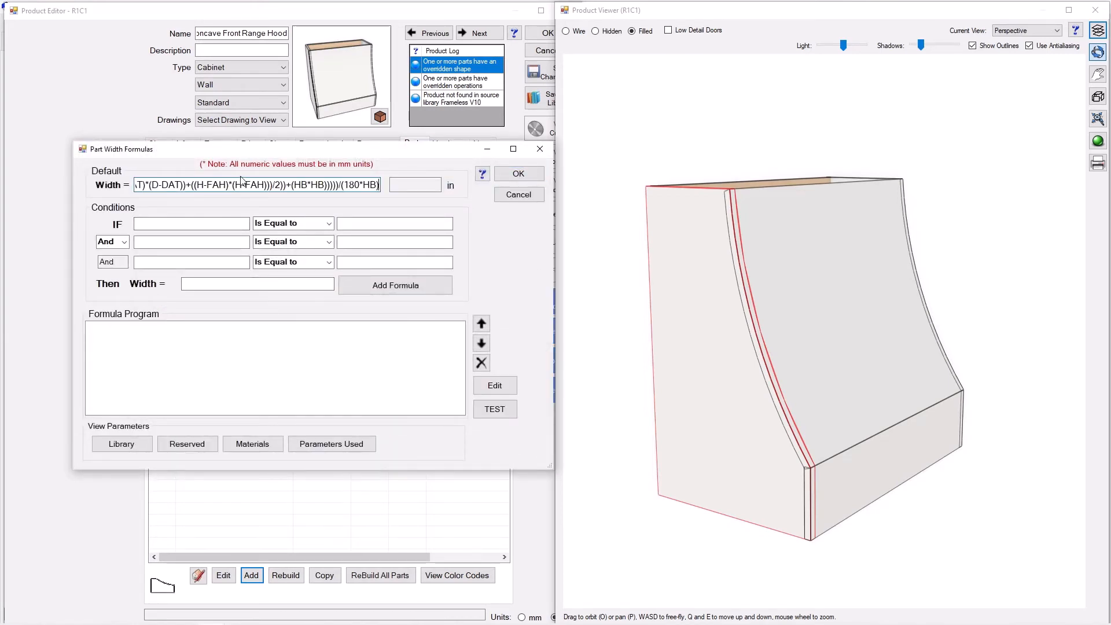
{"action": "left_click", "coordinate": [495, 409]}
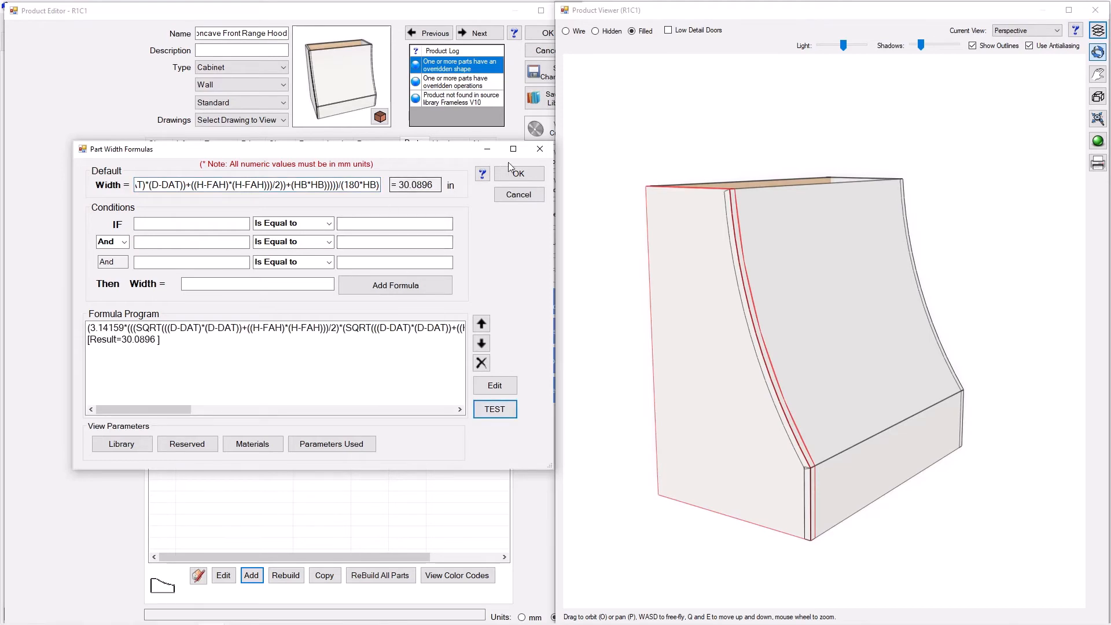
{"action": "left_click", "coordinate": [517, 174]}
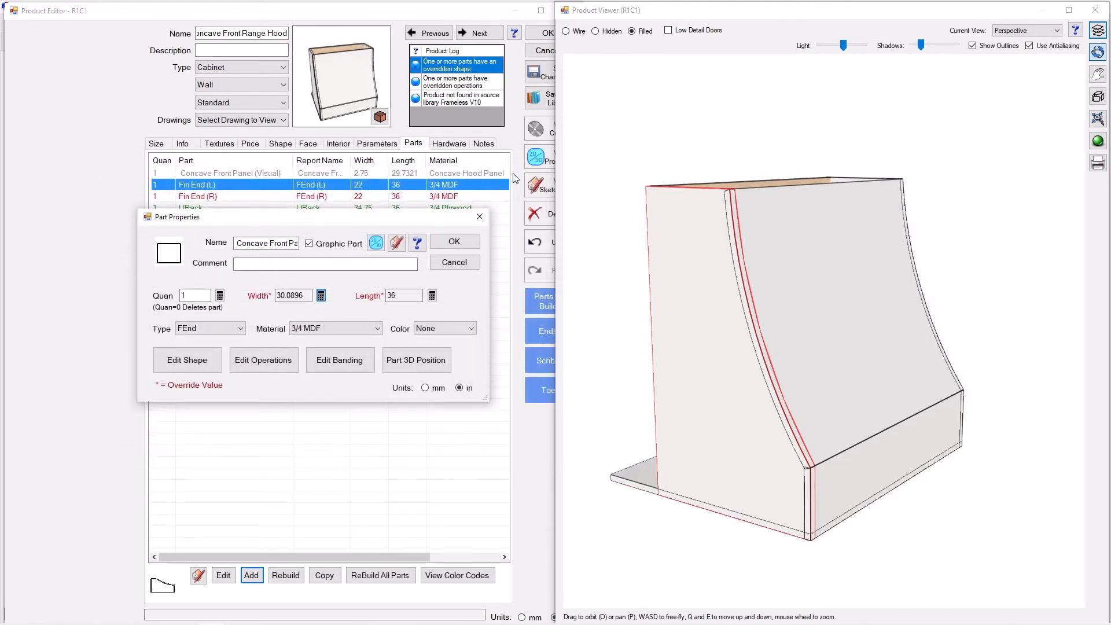
- Turn the new panel's Graphic Part option off and back on, examining the hood from below and the side
{"action": "left_click_drag", "start_coordinate": [717, 429], "coordinate": [737, 390]}
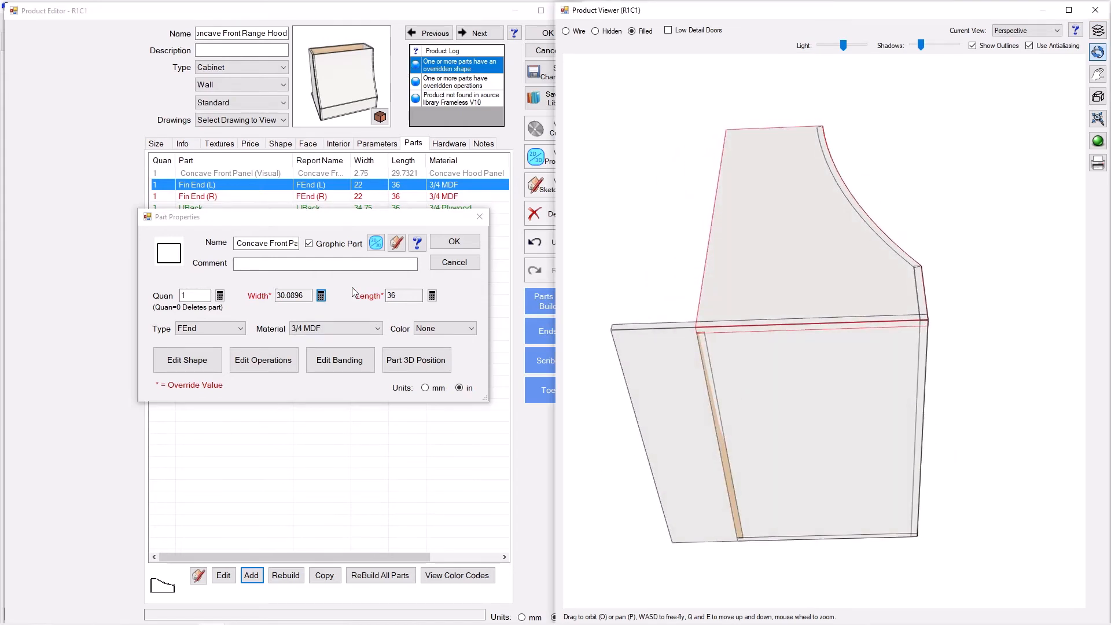
{"action": "left_click", "coordinate": [309, 243]}
{"action": "mouse_move", "coordinate": [730, 376]}
{"action": "left_mouse_down"}
{"action": "mouse_move", "coordinate": [737, 335]}
{"action": "mouse_move", "coordinate": [735, 360]}
{"action": "left_mouse_up"}
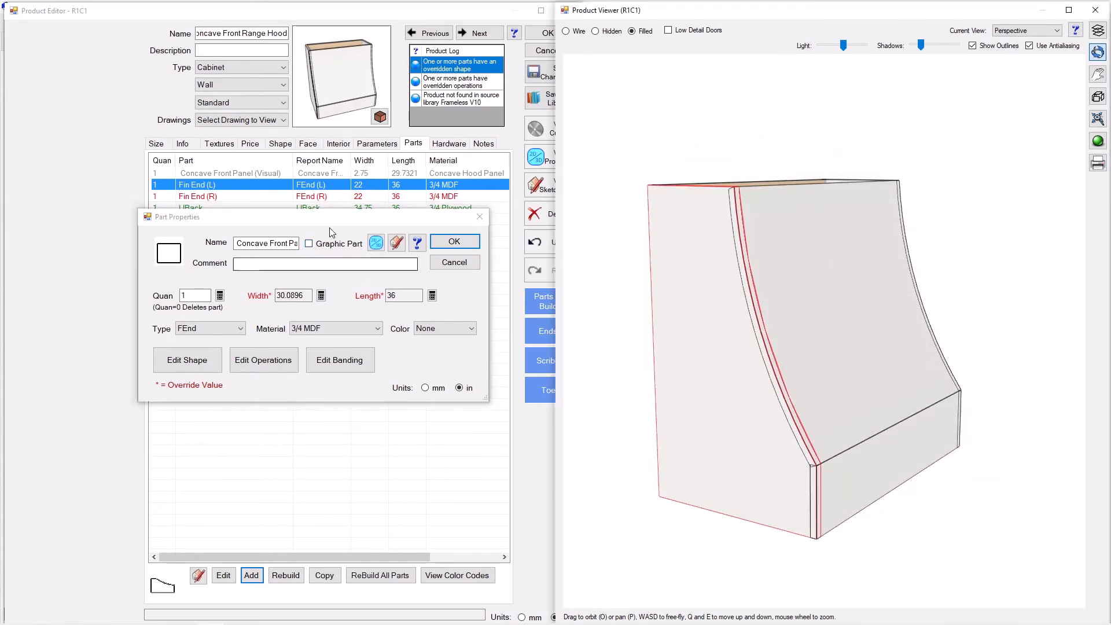
{"action": "left_click_drag", "start_coordinate": [326, 224], "coordinate": [327, 264]}
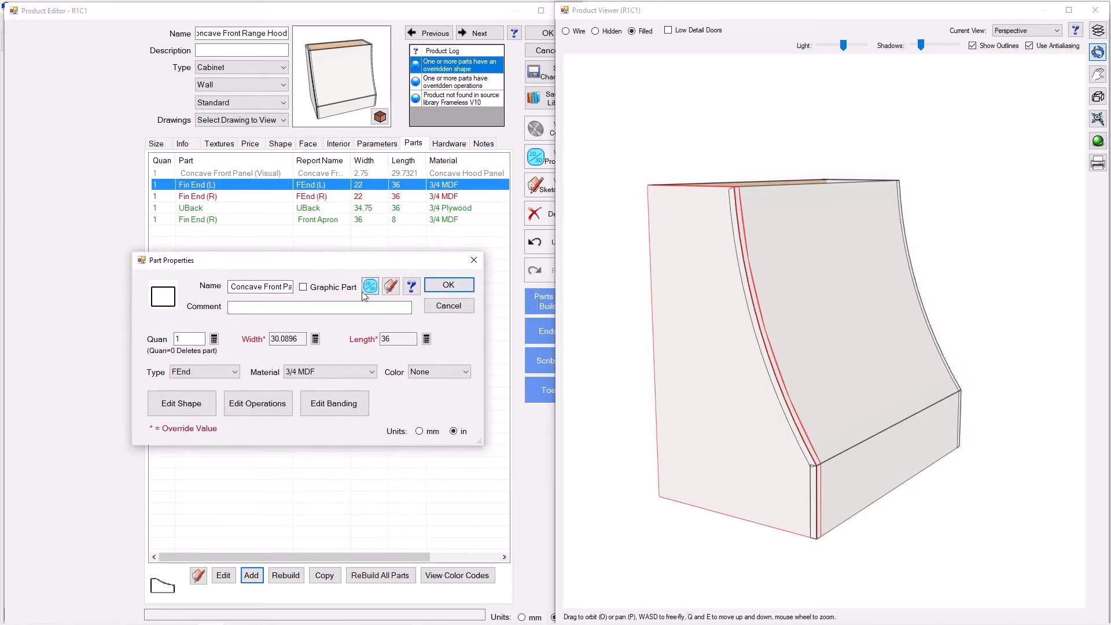
{"action": "left_click", "coordinate": [303, 287]}
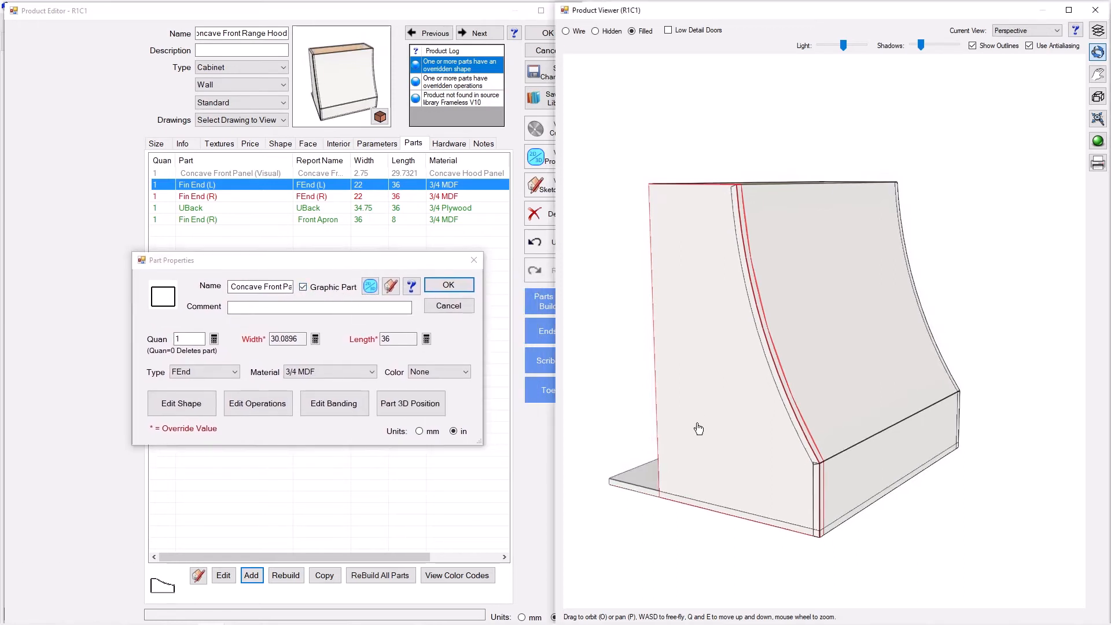
{"action": "left_click_drag", "start_coordinate": [700, 427], "coordinate": [673, 398]}
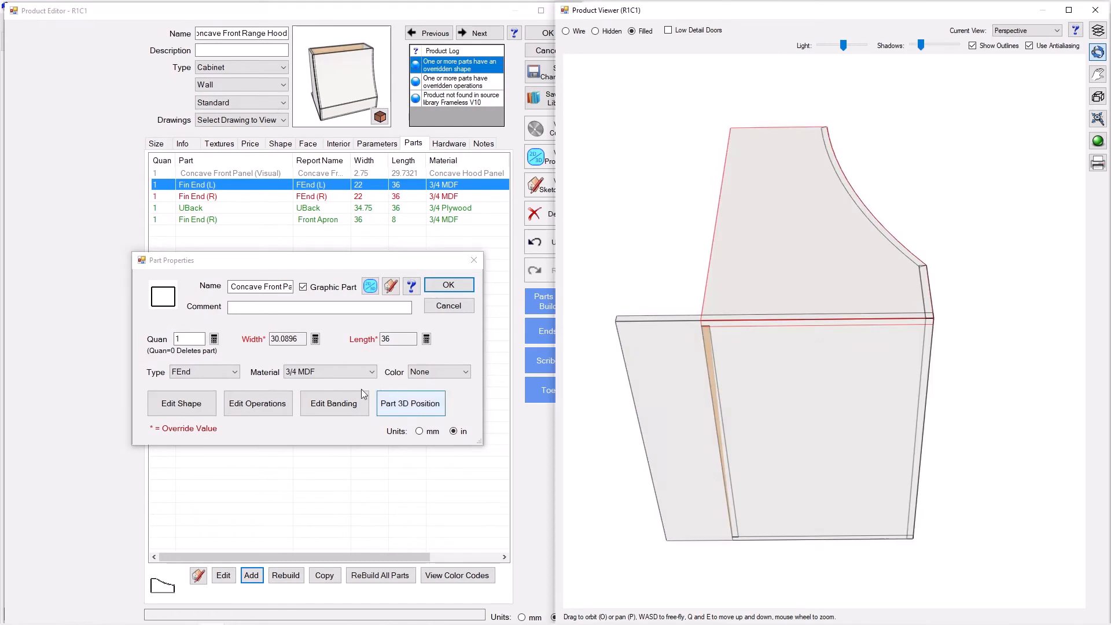
{"action": "left_click_drag", "start_coordinate": [759, 372], "coordinate": [752, 183]}
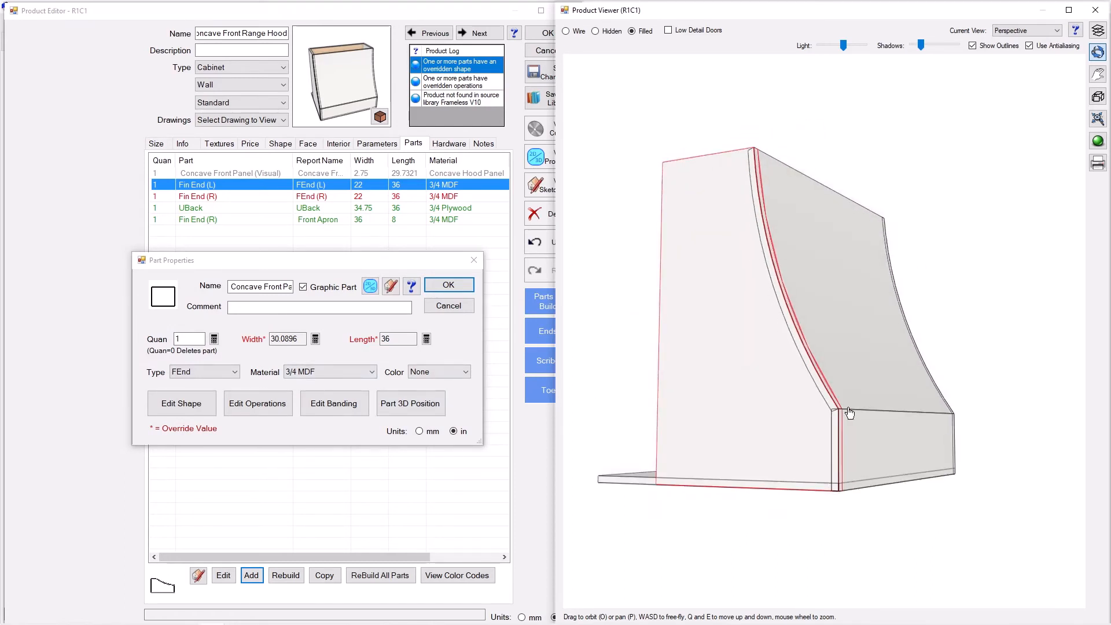
{"action": "left_click_drag", "start_coordinate": [780, 431], "coordinate": [770, 400]}
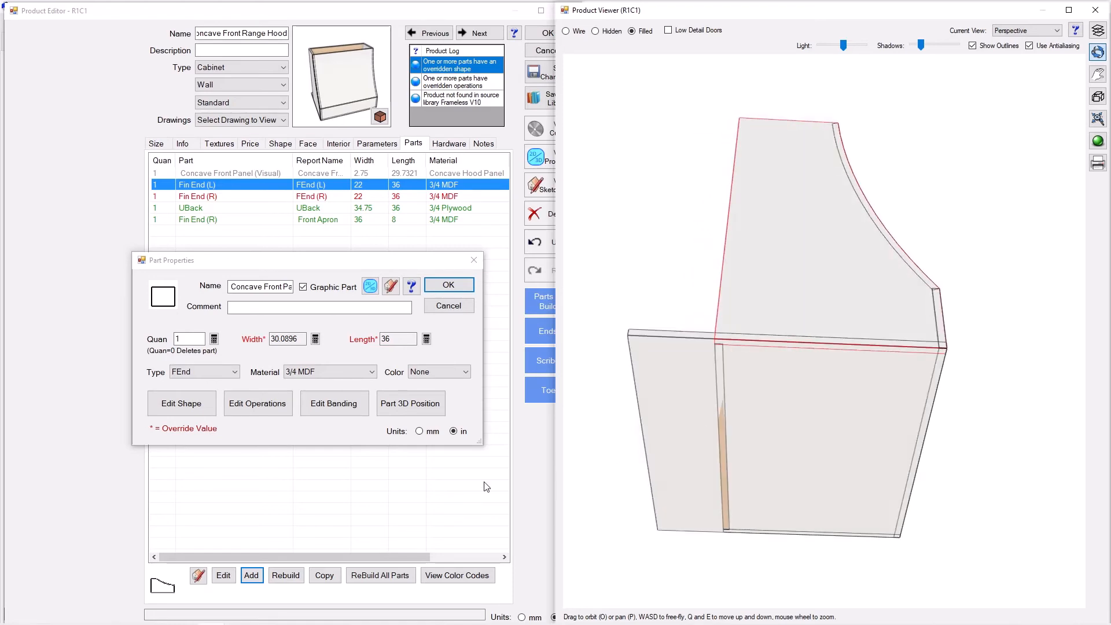
- Add an open tool path to the operations of Concave Front Panel (Actual)
{"action": "left_click", "coordinate": [257, 404]}
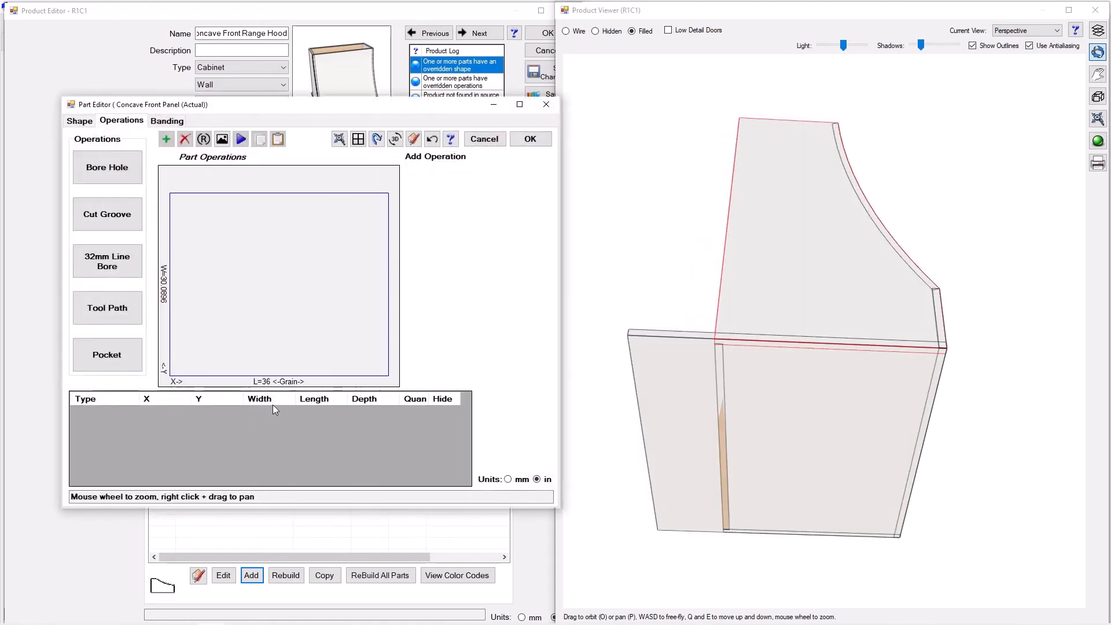
{"action": "left_click", "coordinate": [105, 311]}
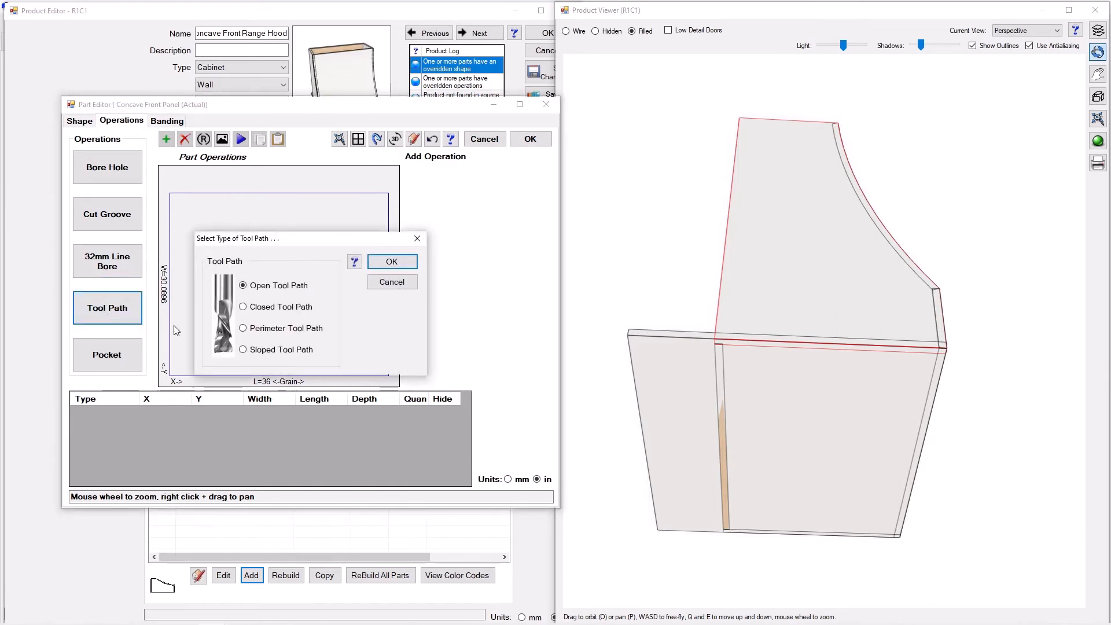
{"action": "left_click", "coordinate": [382, 261]}
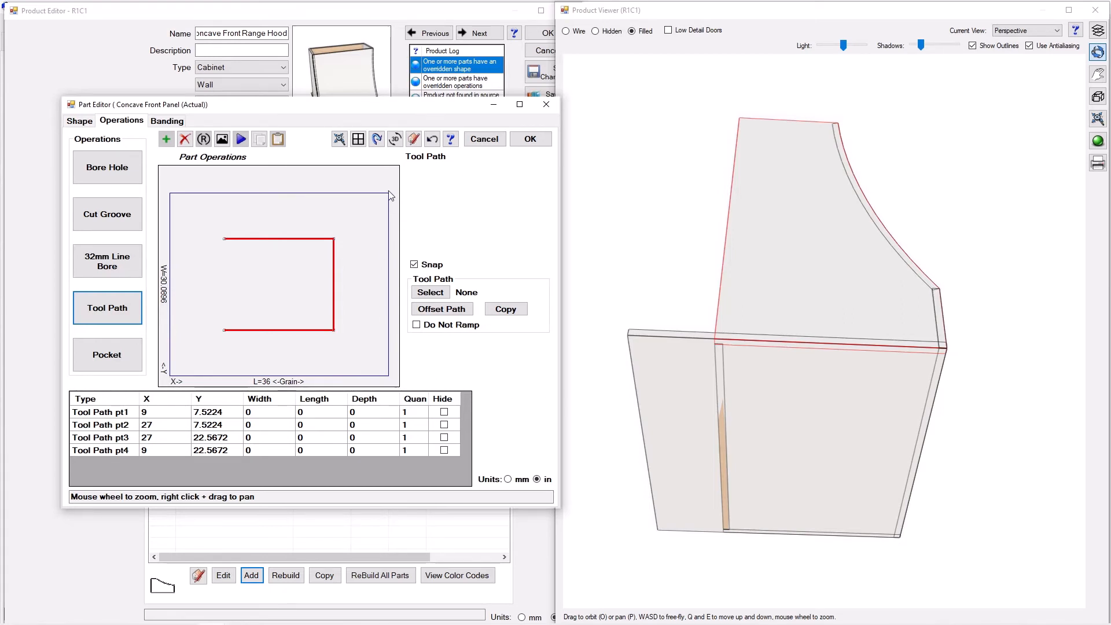
- Set the X formula of the panel's tool path point 1 to 0 and its Y formula to PartW
{"action": "left_click", "coordinate": [119, 415]}
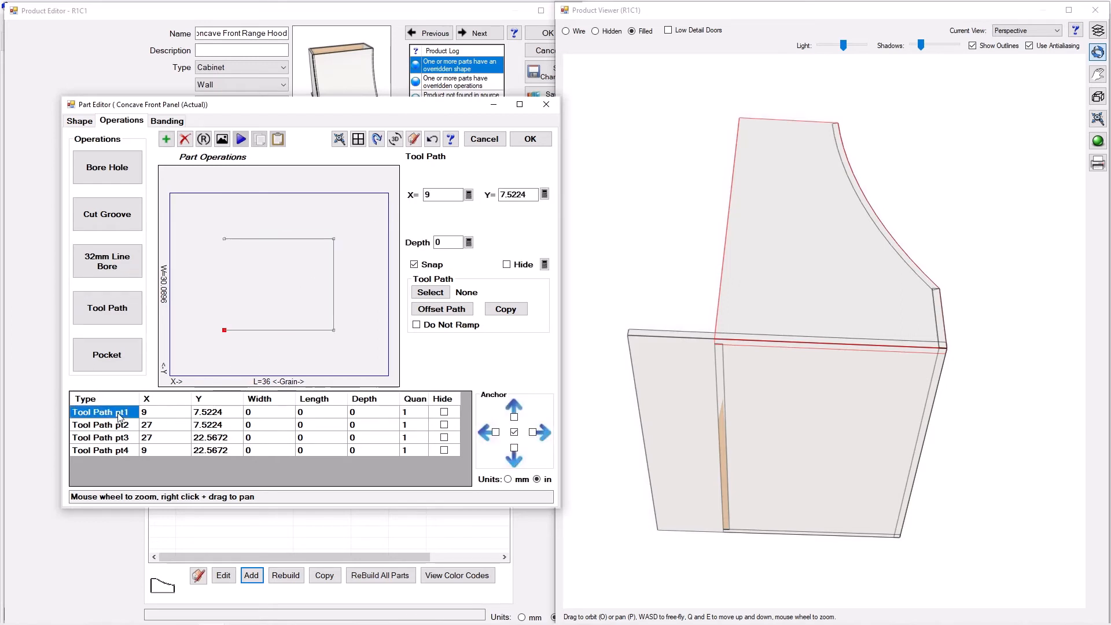
{"action": "left_click", "coordinate": [469, 195]}
{"action": "left_click", "coordinate": [290, 182]}
{"action": "type", "text": "0"}
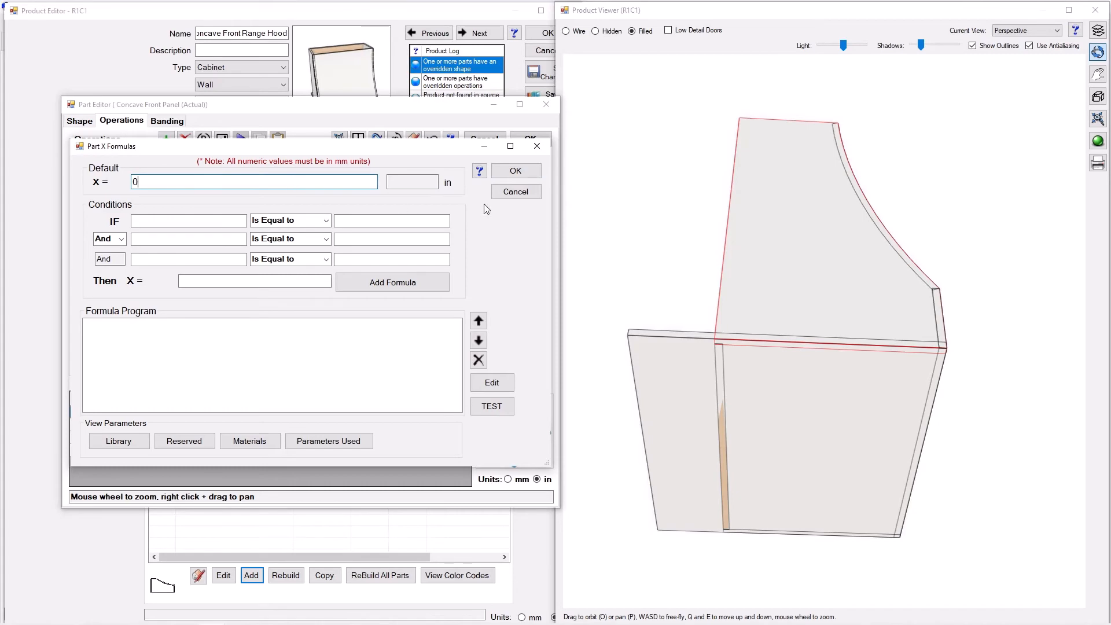
{"action": "left_click", "coordinate": [514, 170]}
{"action": "left_click", "coordinate": [540, 196]}
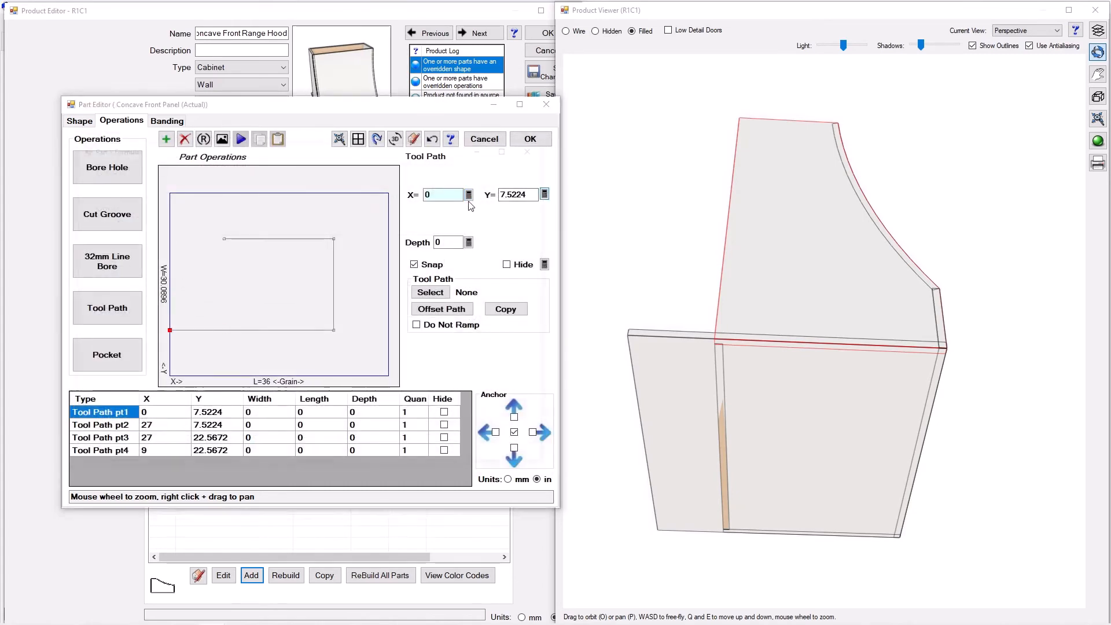
{"action": "left_click", "coordinate": [260, 180]}
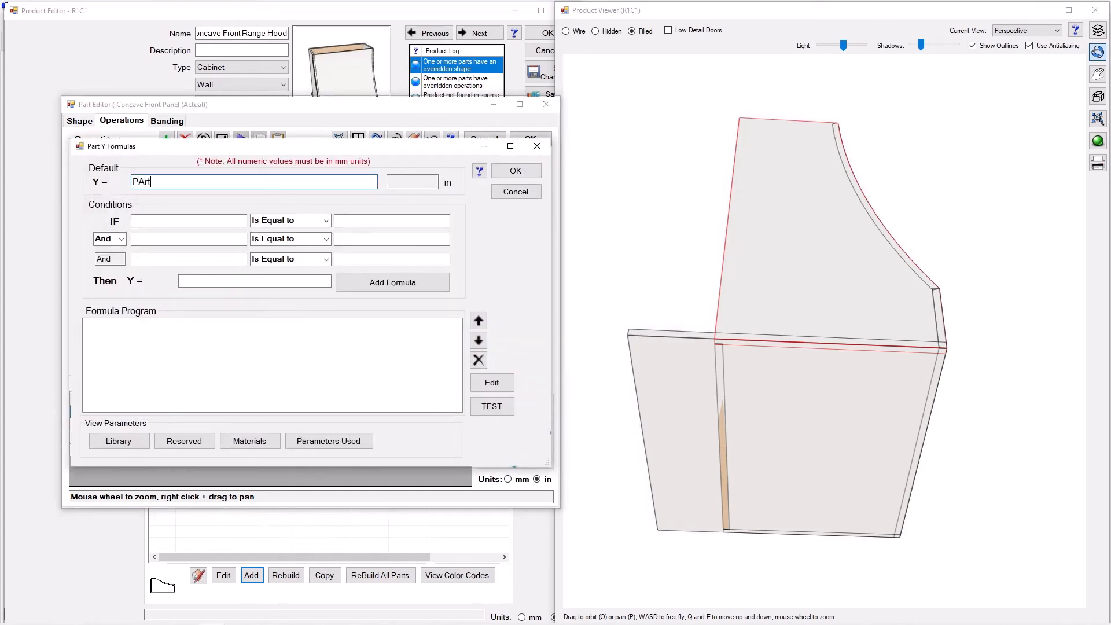
{"action": "type", "text": "PArtW"}
{"action": "left_click", "coordinate": [516, 171]}
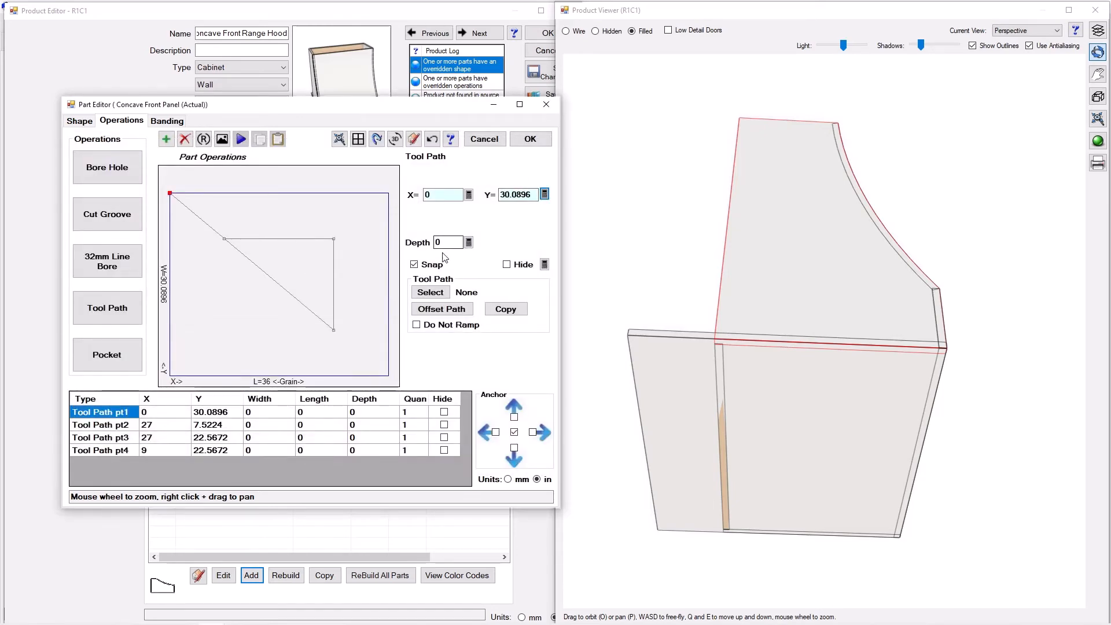
- Set the tool path's depth formula to FEnd.th and assign it the 90° Sharp Corner tool
{"action": "left_click", "coordinate": [468, 242]}
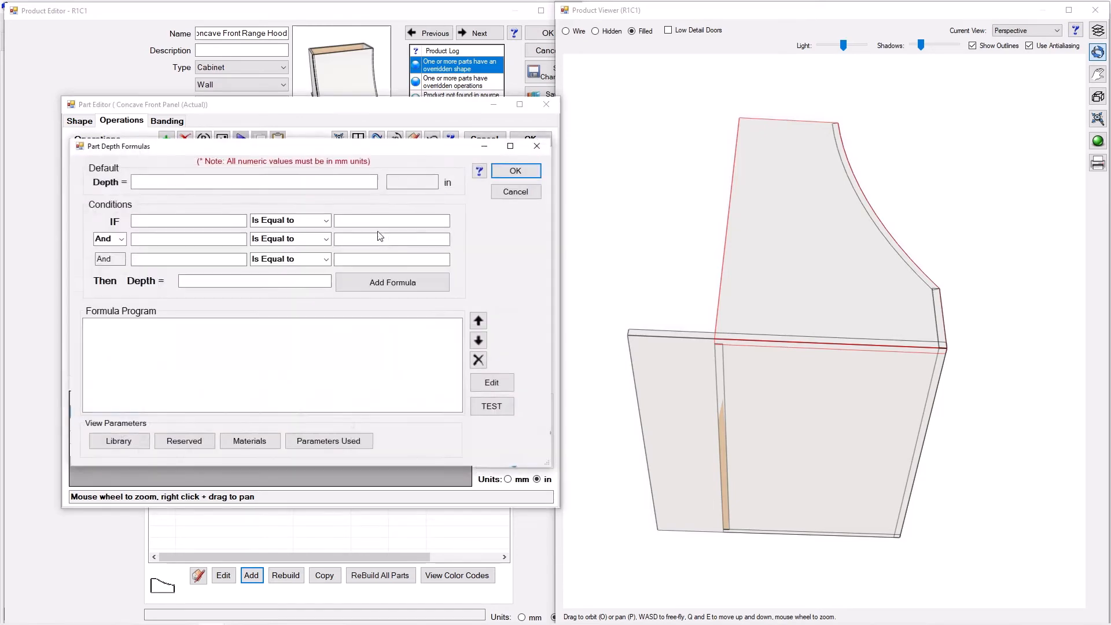
{"action": "left_click", "coordinate": [196, 180]}
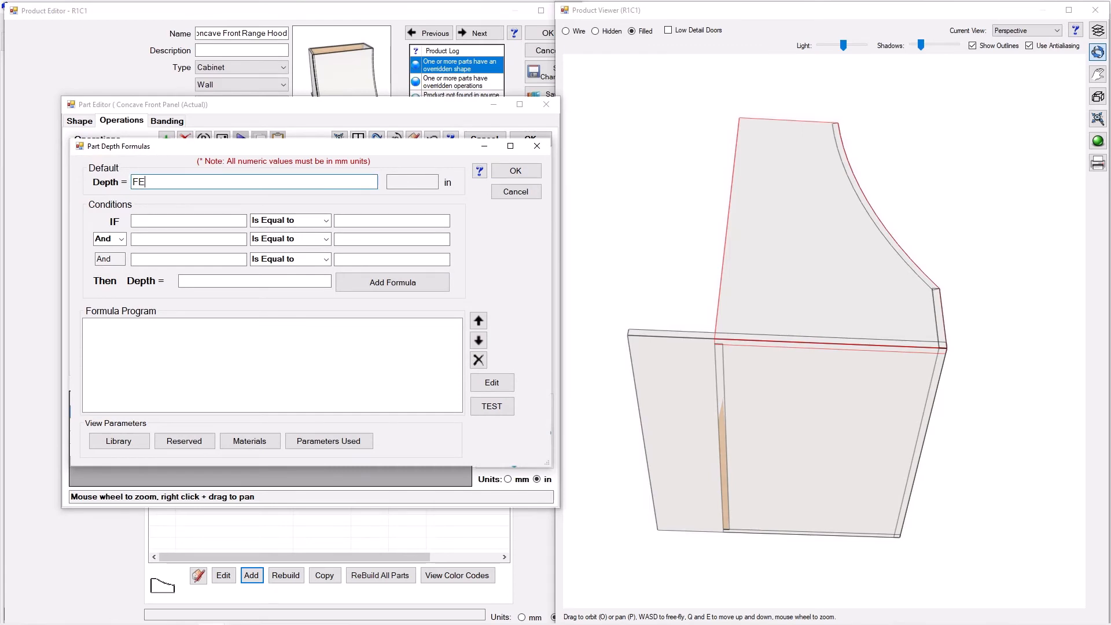
{"action": "type", "text": "FEnd.th"}
{"action": "left_click", "coordinate": [527, 174]}
{"action": "left_click", "coordinate": [431, 293]}
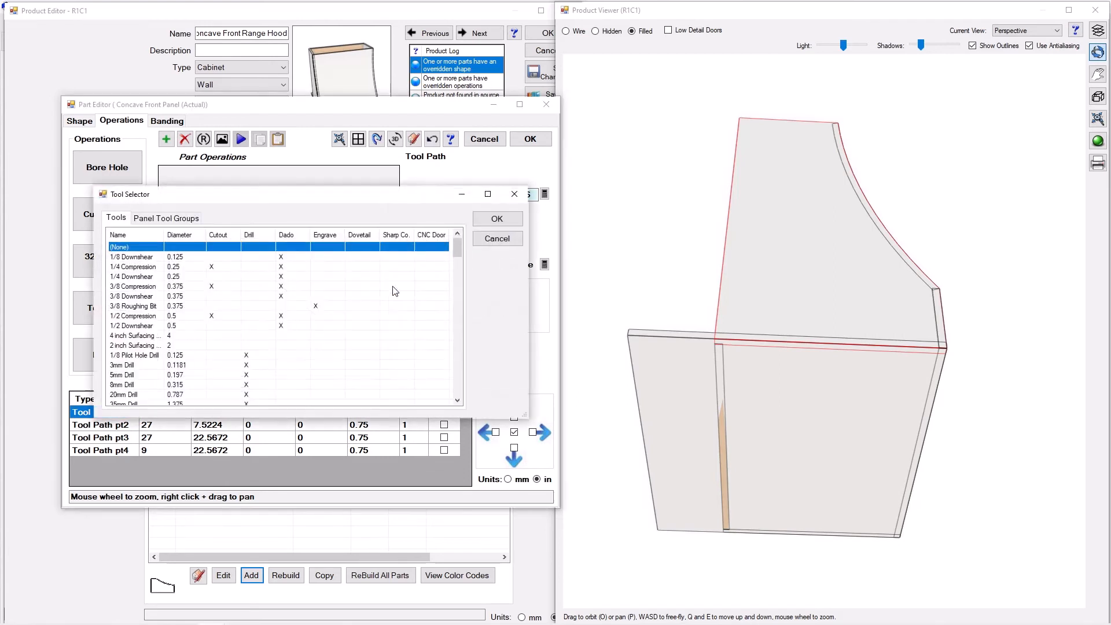
{"action": "left_click", "coordinate": [141, 306]}
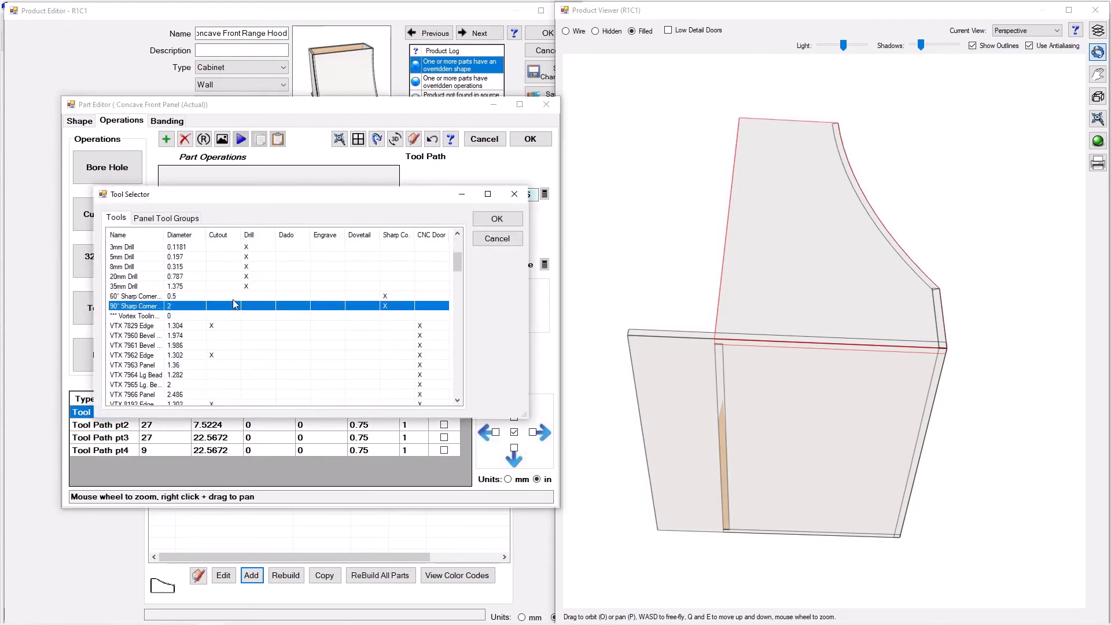
{"action": "left_click", "coordinate": [497, 219]}
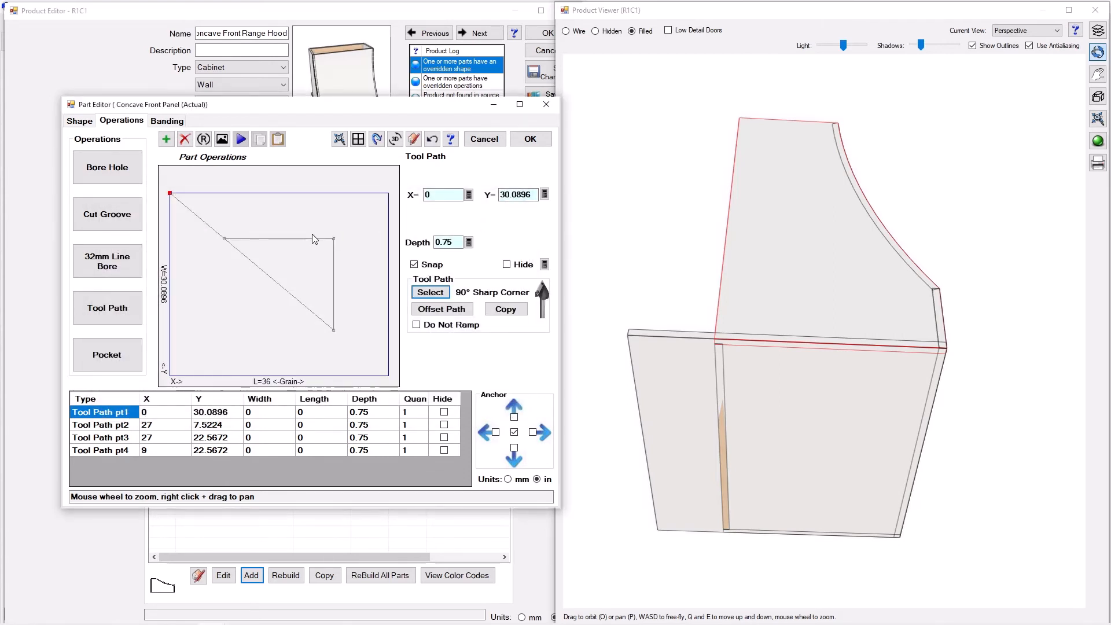
- Set both the X and Y formulas of tool path point 2 to 0
{"action": "left_click", "coordinate": [119, 425]}
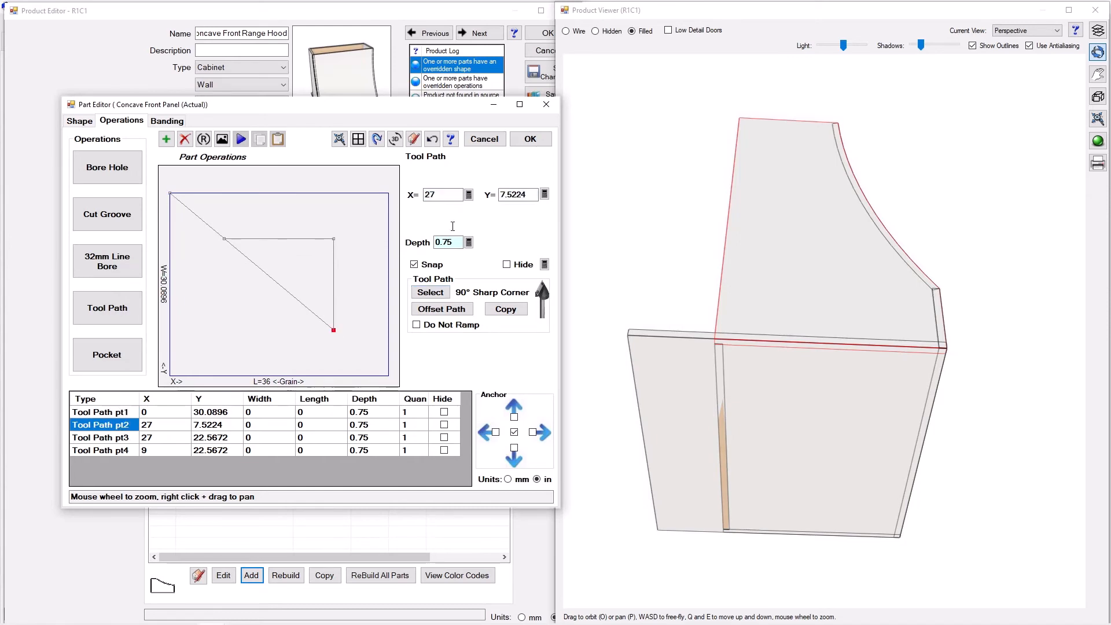
{"action": "left_click", "coordinate": [469, 195]}
{"action": "type", "text": "0"}
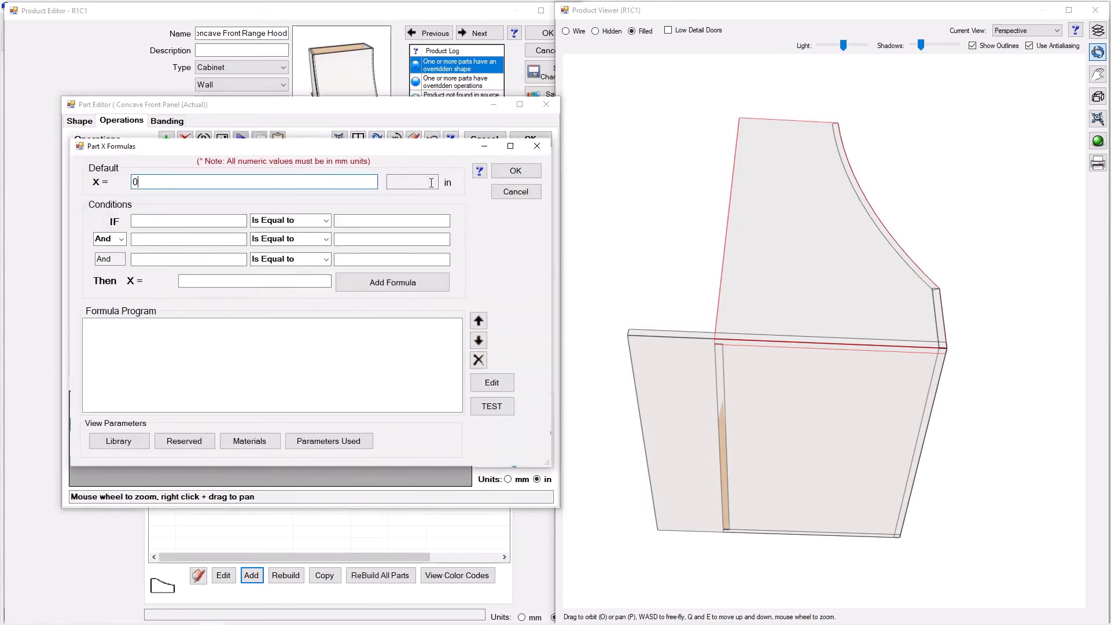
{"action": "left_click", "coordinate": [516, 171]}
{"action": "left_click", "coordinate": [544, 194]}
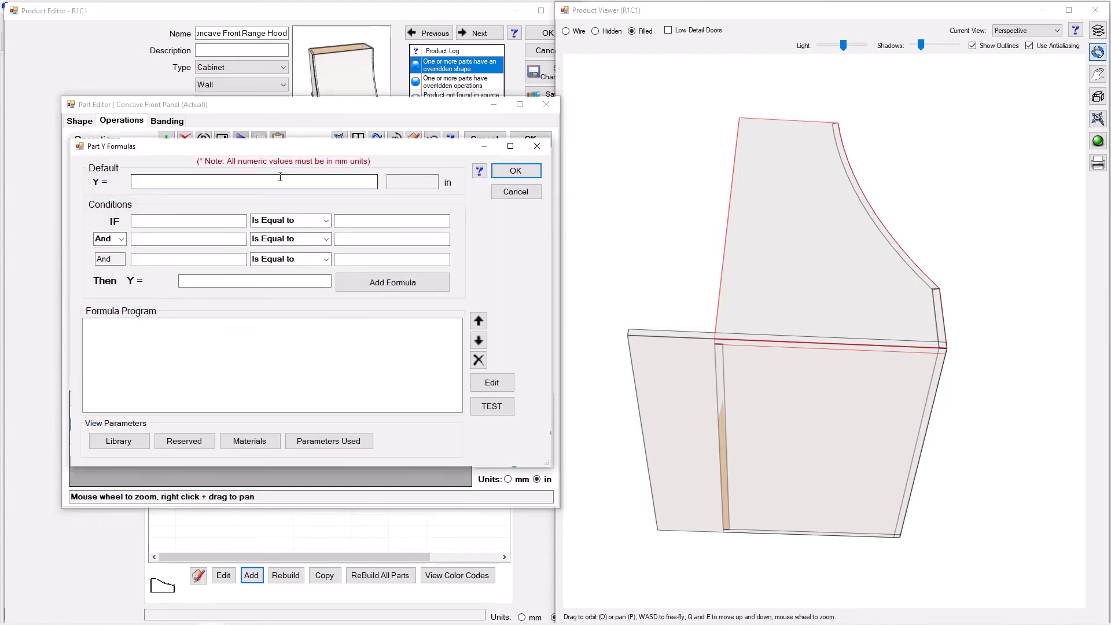
{"action": "type", "text": "0"}
{"action": "left_click", "coordinate": [516, 171]}
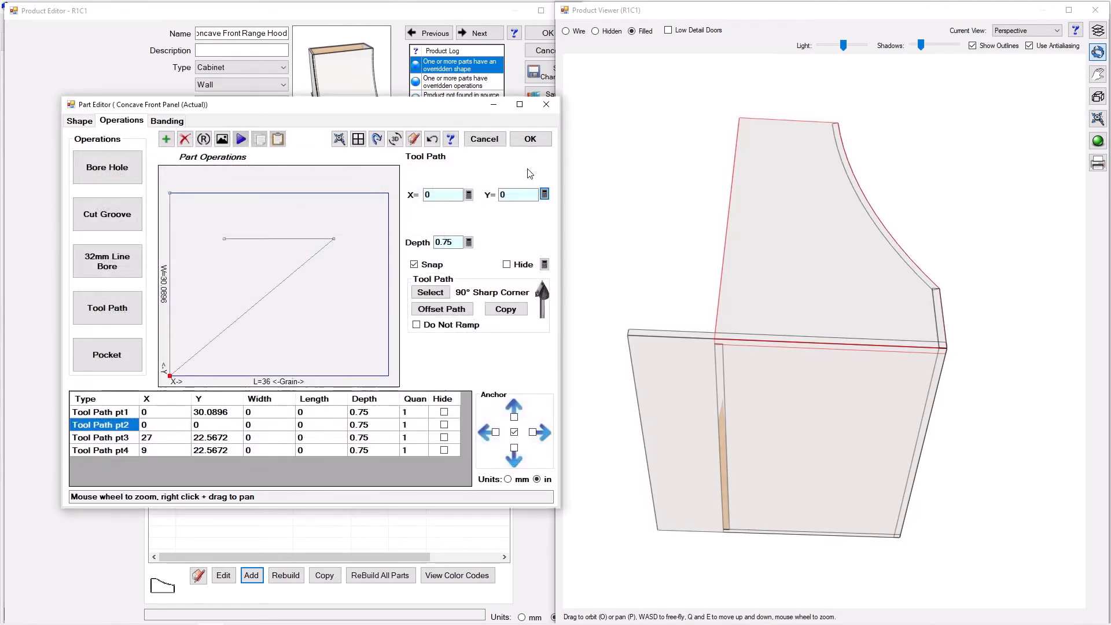
- Set the X formula of tool path point 3 to PartL and its Y formula to 0
{"action": "left_click", "coordinate": [120, 440]}
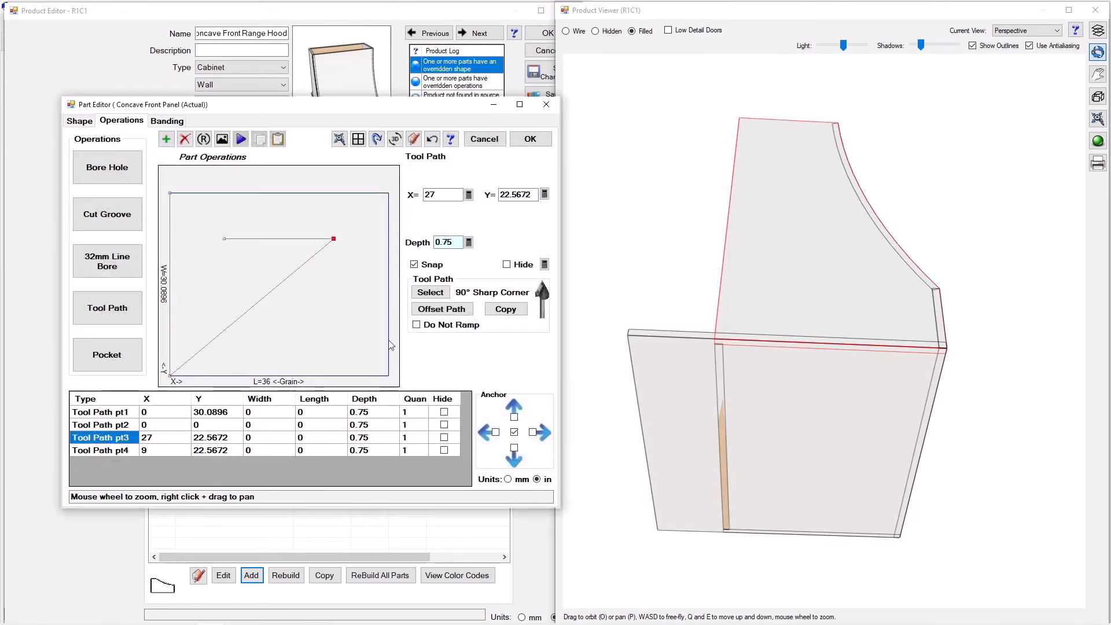
{"action": "left_click", "coordinate": [469, 194]}
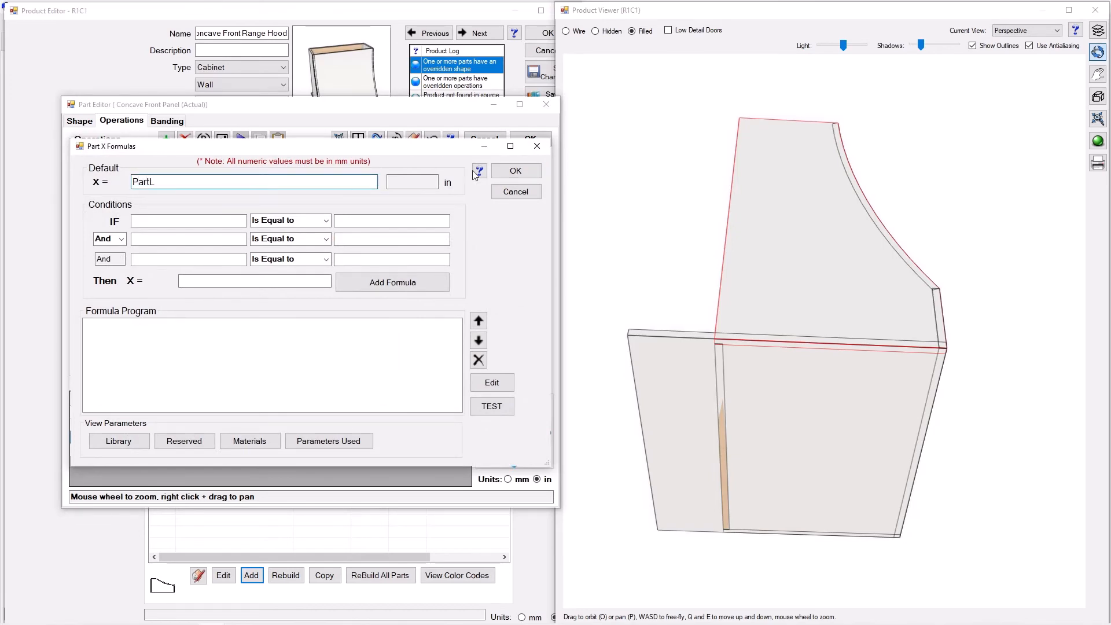
{"action": "left_click", "coordinate": [516, 171]}
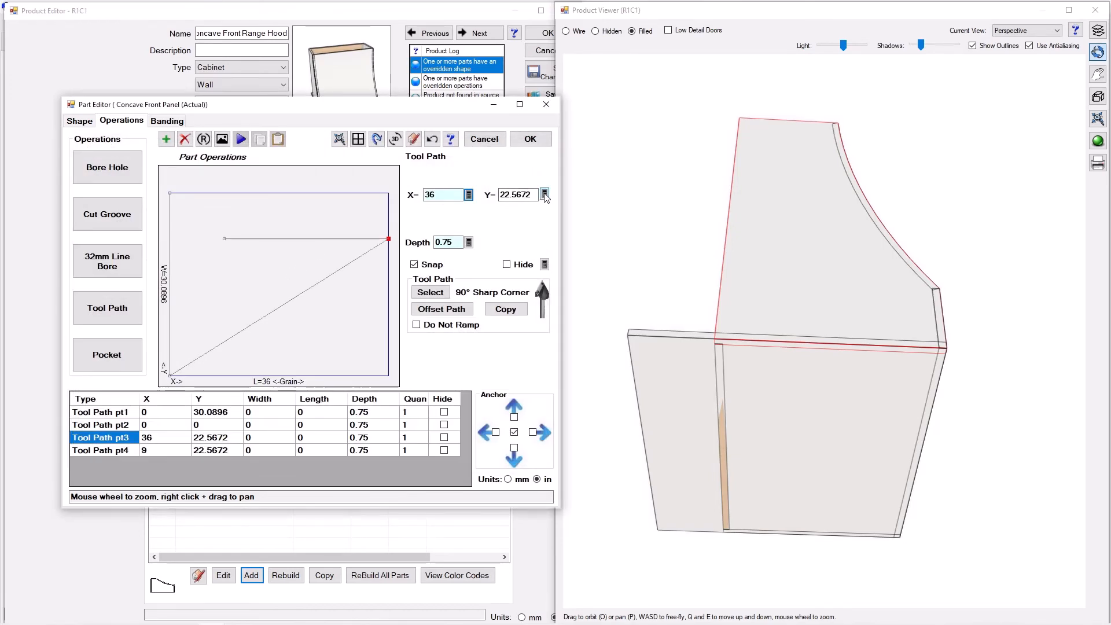
{"action": "left_click", "coordinate": [544, 194]}
{"action": "type", "text": "0"}
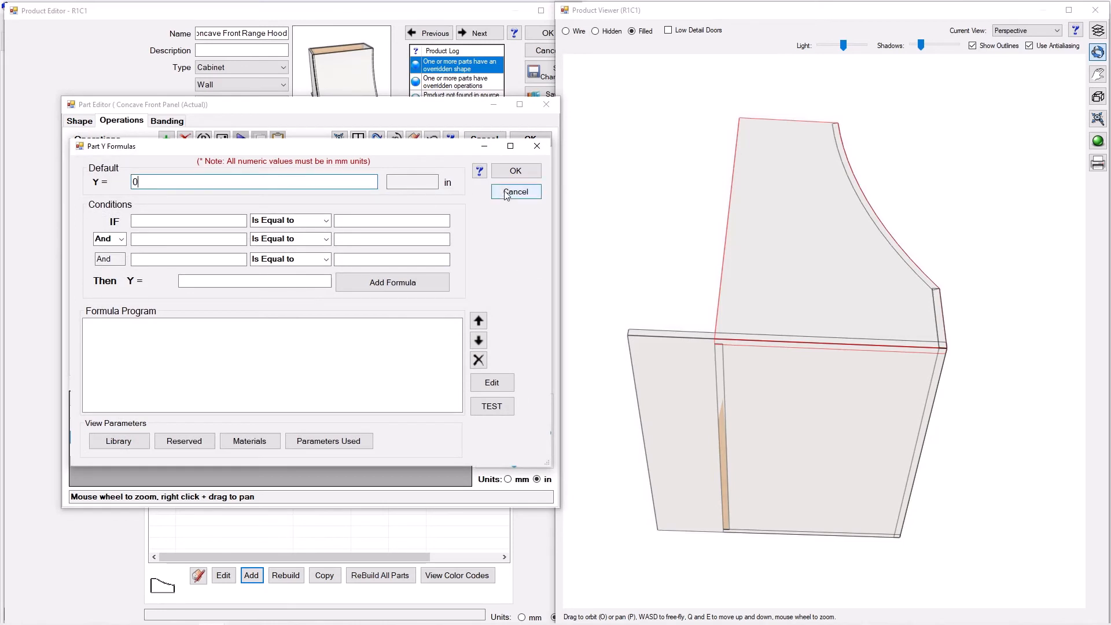
{"action": "left_click", "coordinate": [516, 171]}
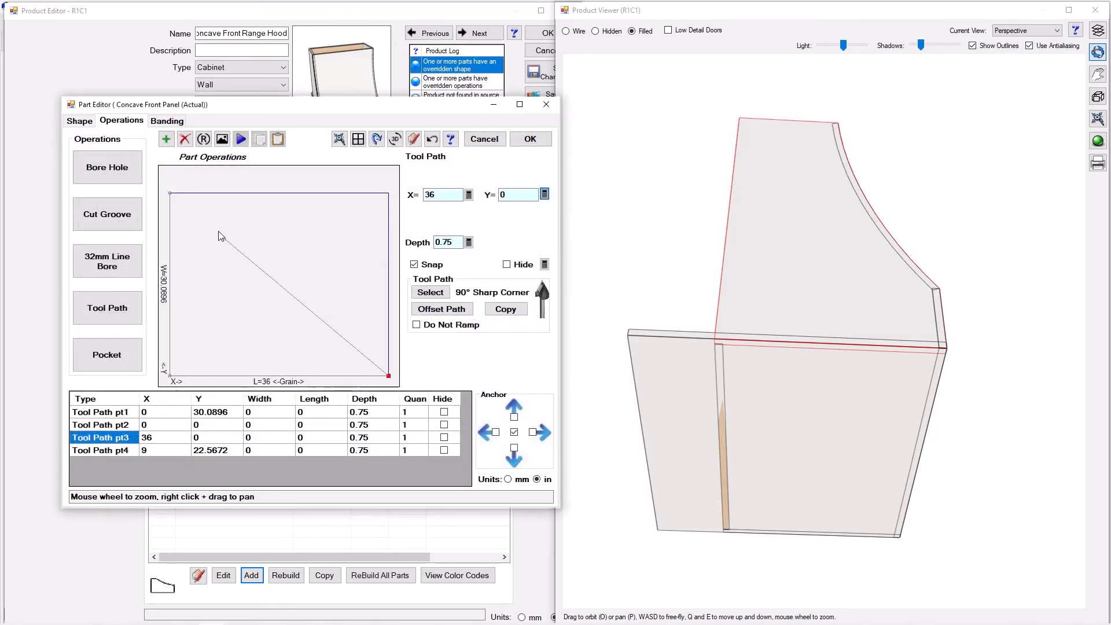
- Set tool path point 4's X formula to PartL and Y formula to PartW, and accept the panel's operations and properties
{"action": "left_click", "coordinate": [109, 453]}
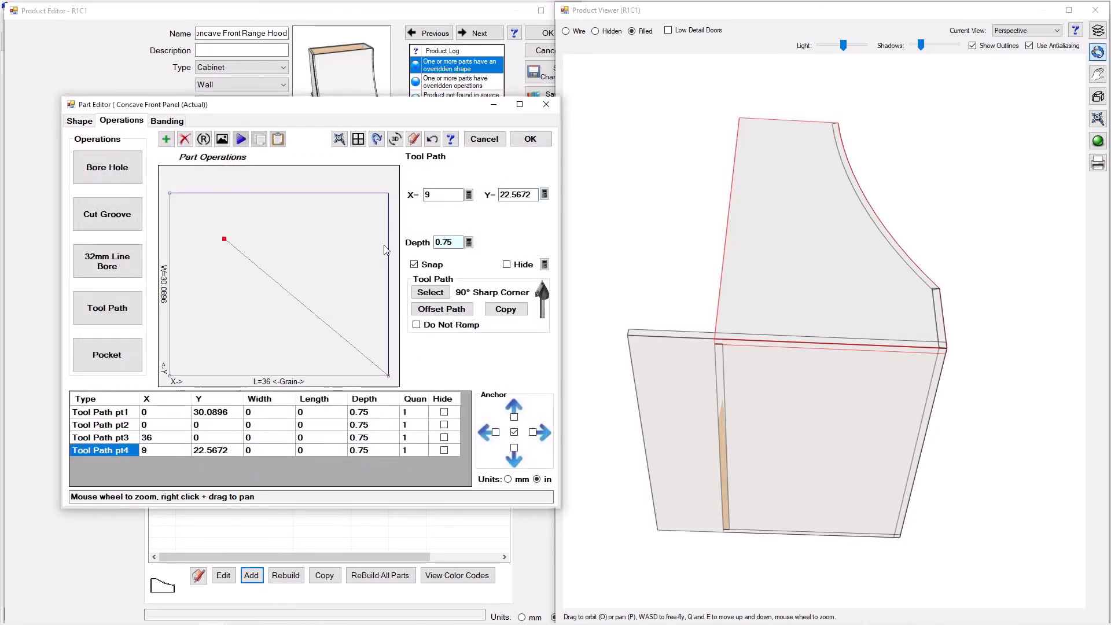
{"action": "left_click", "coordinate": [469, 195]}
{"action": "left_click", "coordinate": [319, 183]}
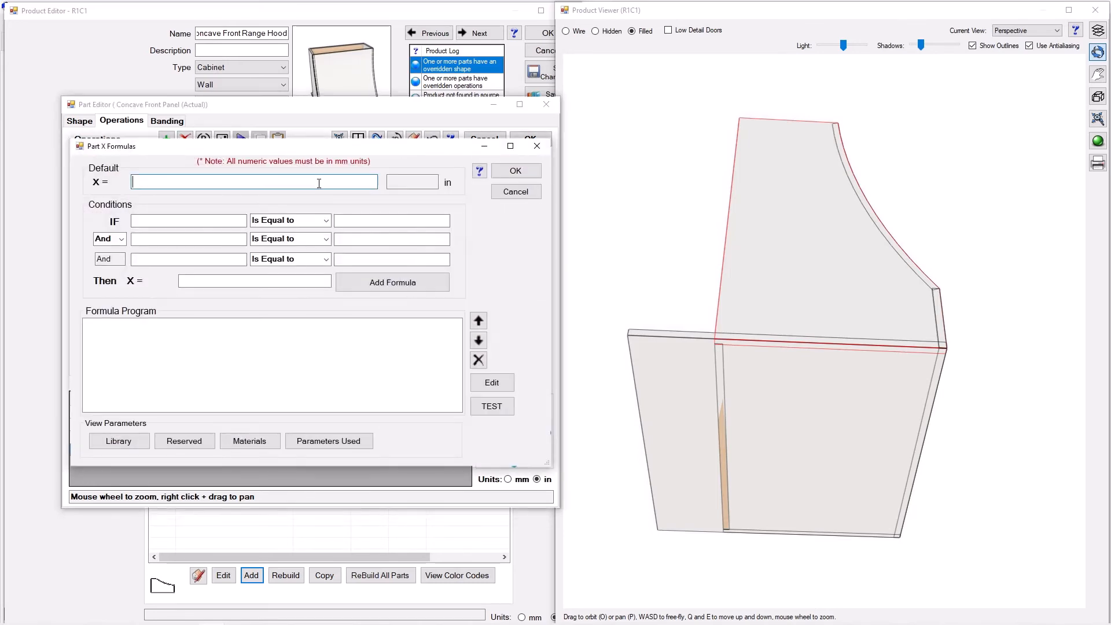
{"action": "type", "text": "PartL"}
{"action": "left_click", "coordinate": [516, 171]}
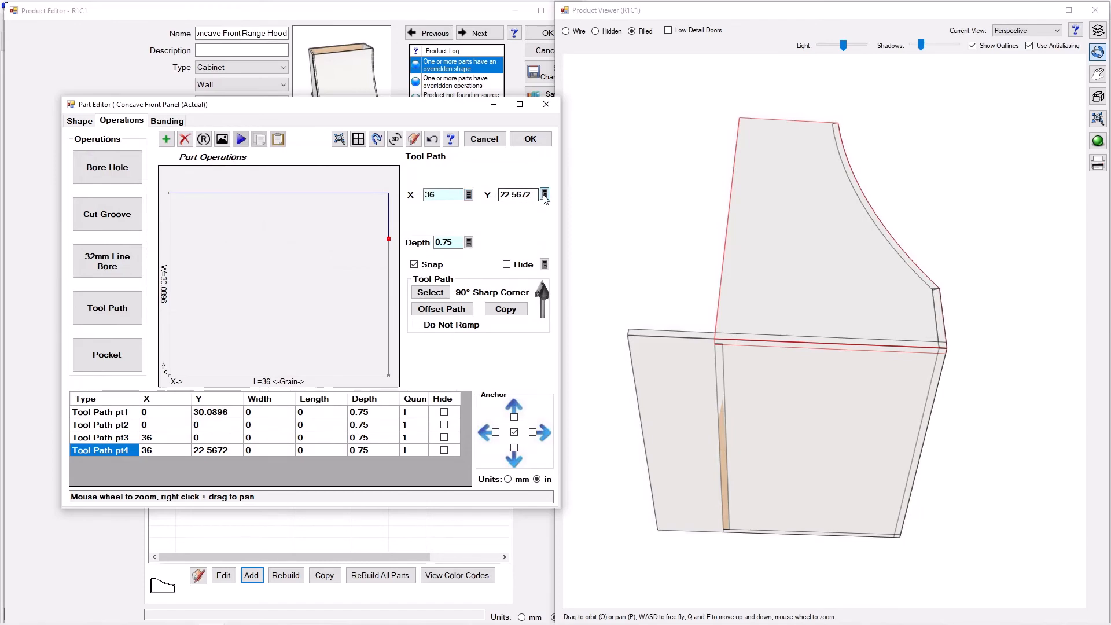
{"action": "left_click", "coordinate": [544, 195]}
{"action": "left_click", "coordinate": [223, 176]}
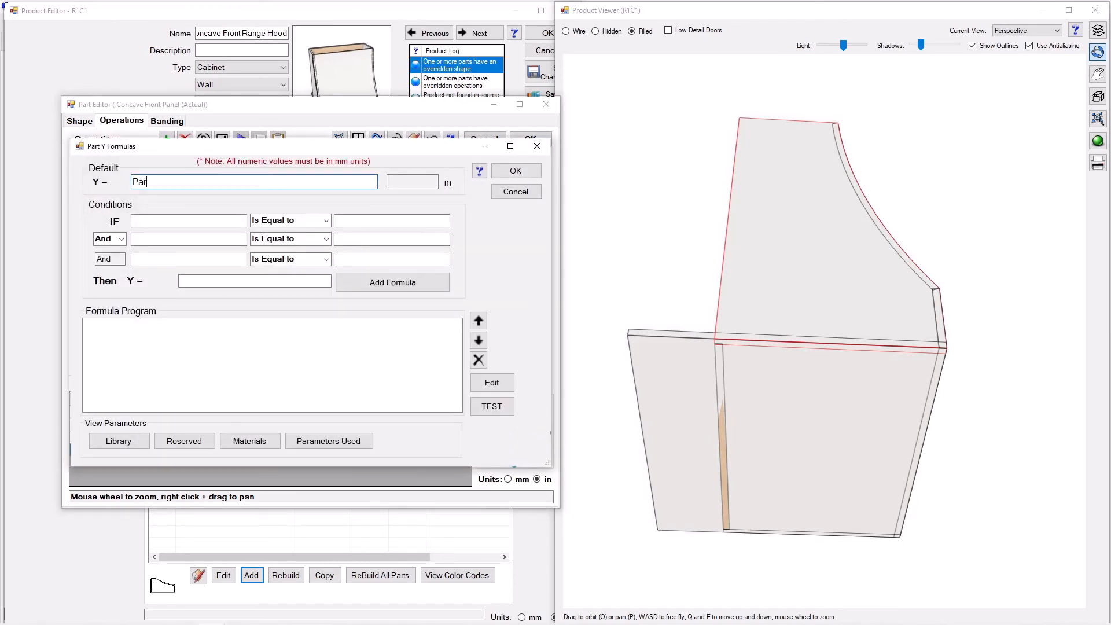
{"action": "left_click", "coordinate": [516, 171]}
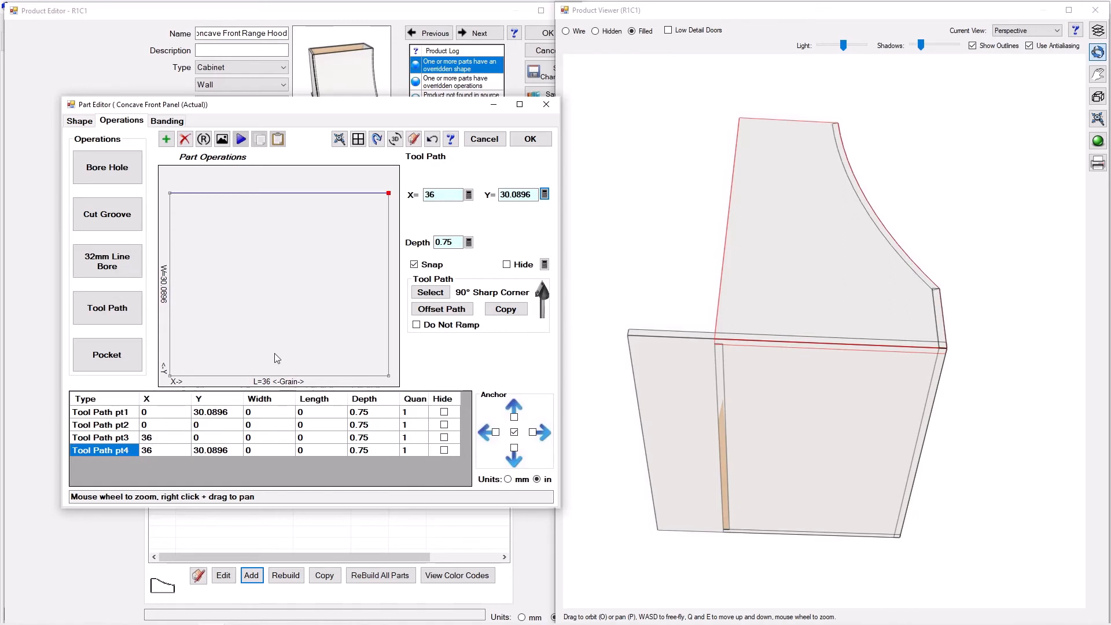
{"action": "left_click", "coordinate": [531, 139]}
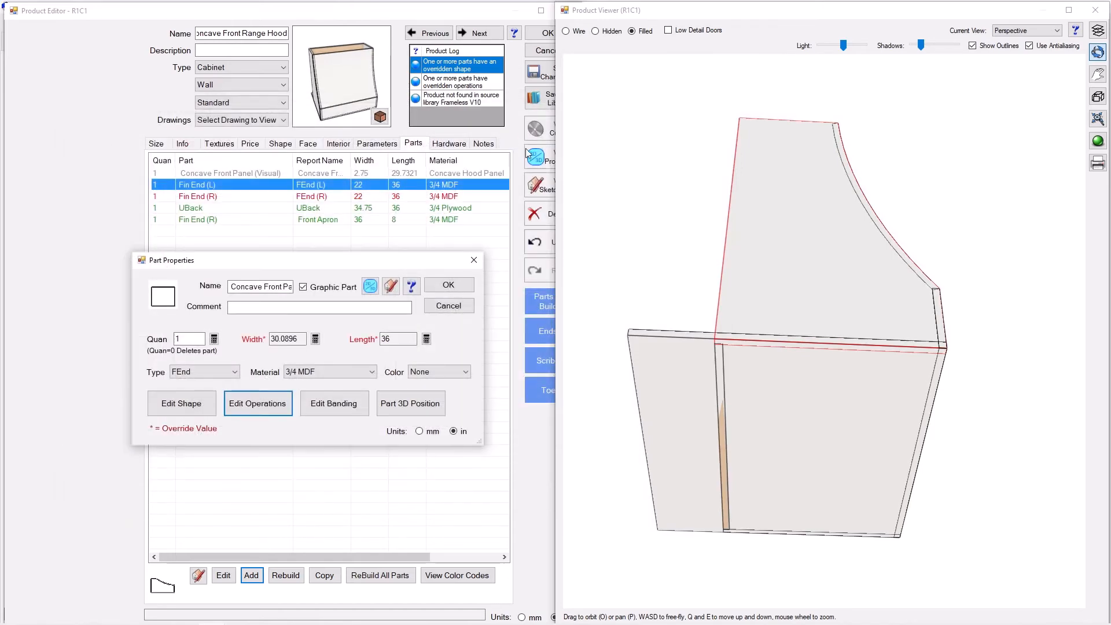
{"action": "left_click", "coordinate": [449, 287]}
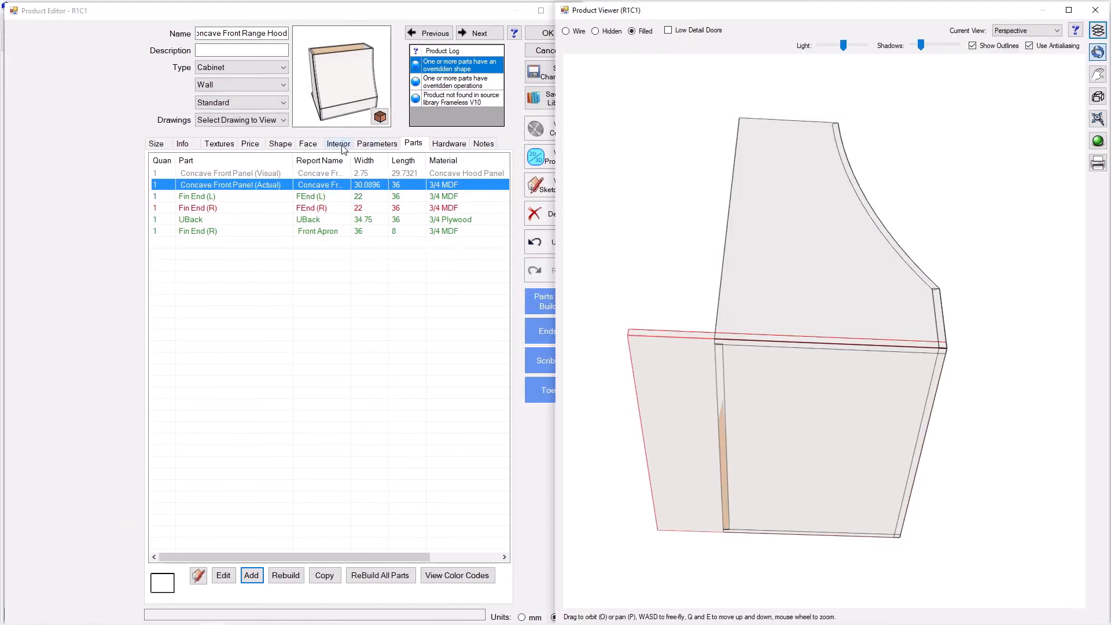
- Add a product parameter KD described as Kerf Depth with the value 0.625
{"action": "left_click", "coordinate": [379, 144]}
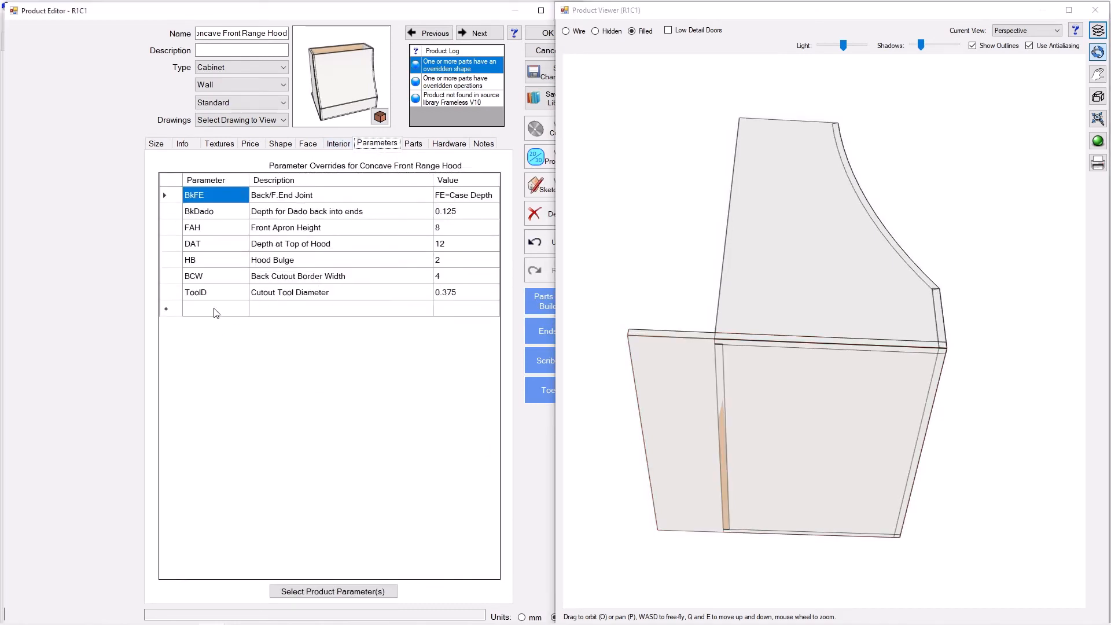
{"action": "left_click", "coordinate": [215, 313]}
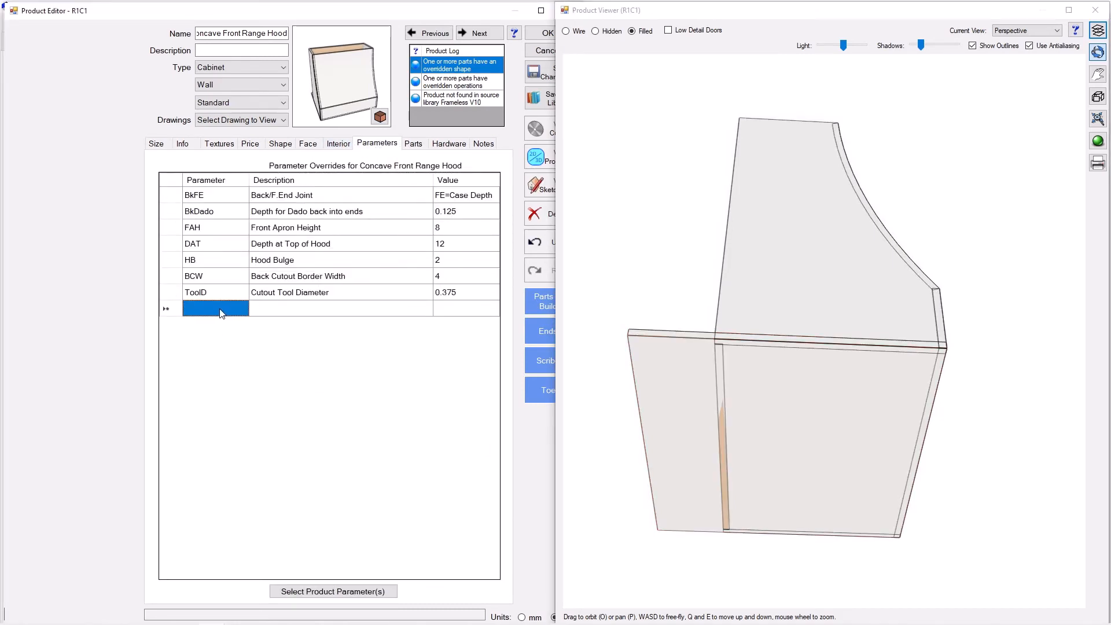
{"action": "type", "text": "KD"}
{"action": "key", "text": "Tab"}
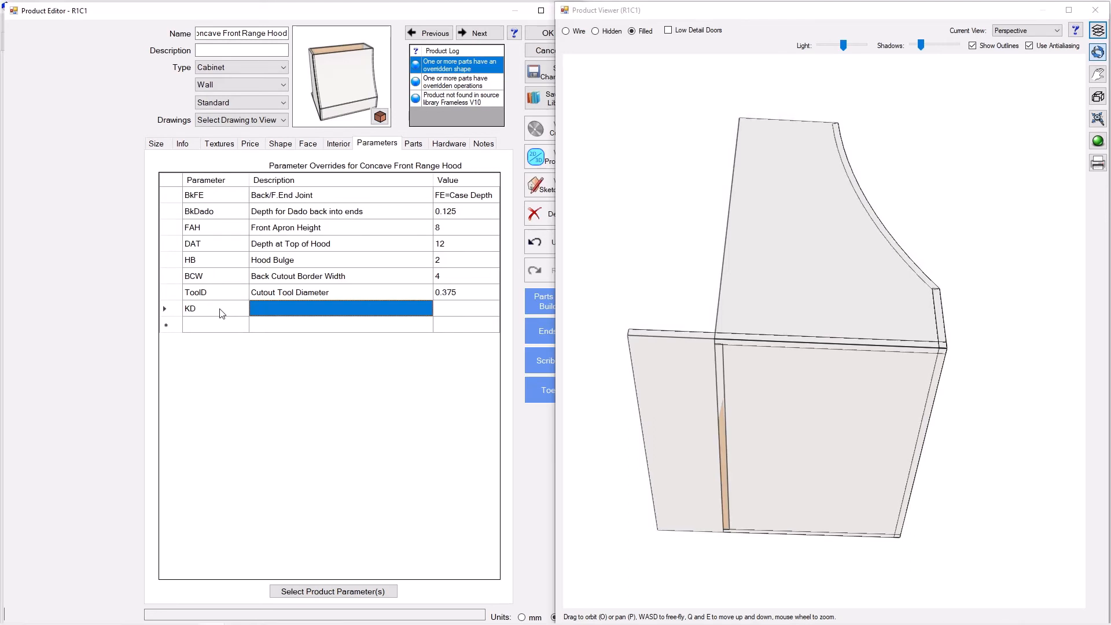
{"action": "type", "text": "Kerf Depth"}
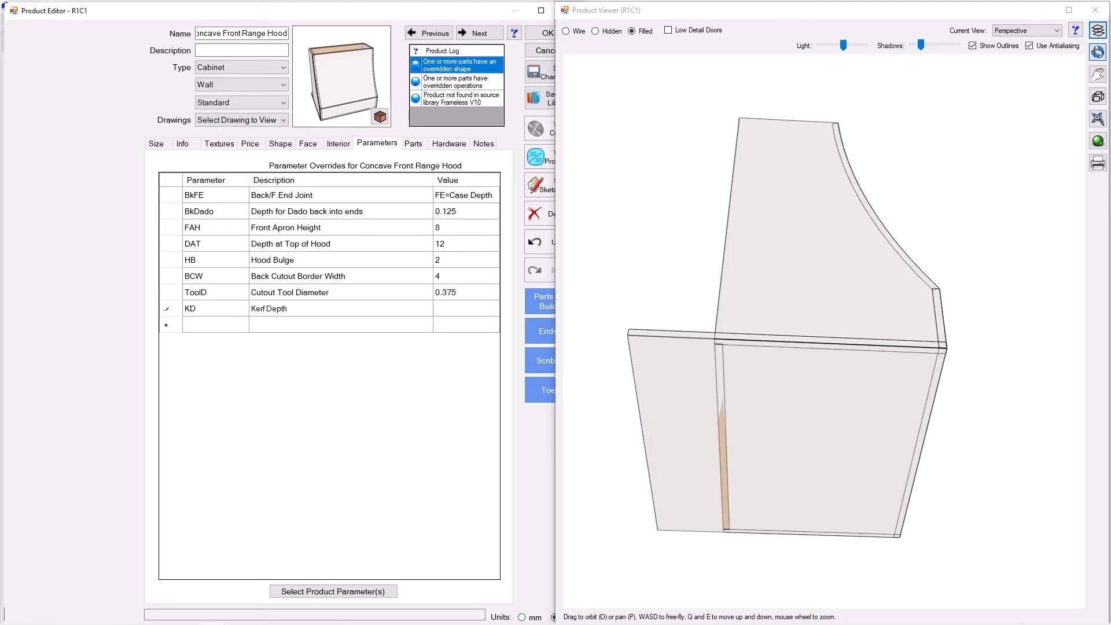
{"action": "key", "text": "Tab"}
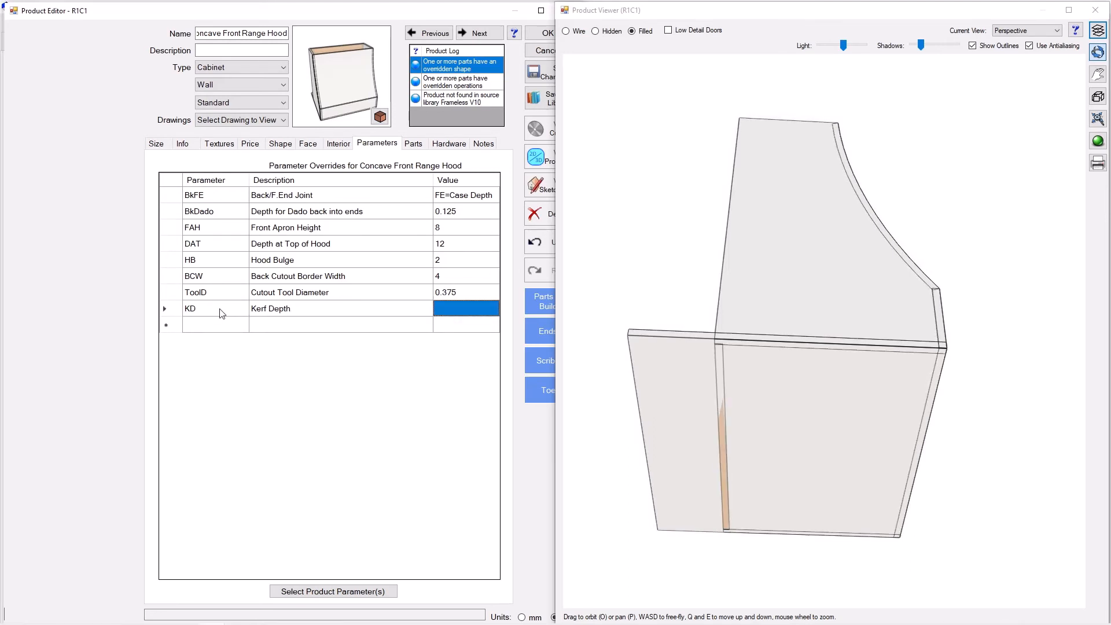
{"action": "type", "text": "0.625"}
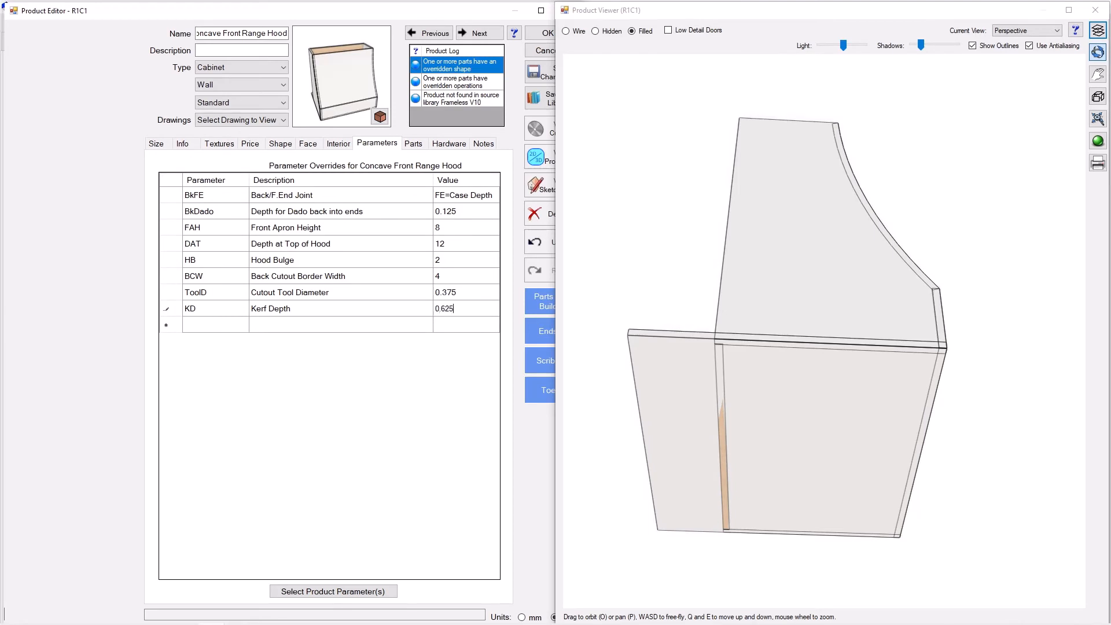
- Add a product parameter KS described as Kerf Spacing (On Center) with the value 0.75
{"action": "left_click", "coordinate": [230, 330]}
{"action": "type", "text": "KS"}
{"action": "key", "text": "Tab"}
{"action": "type", "text": "Ke"}
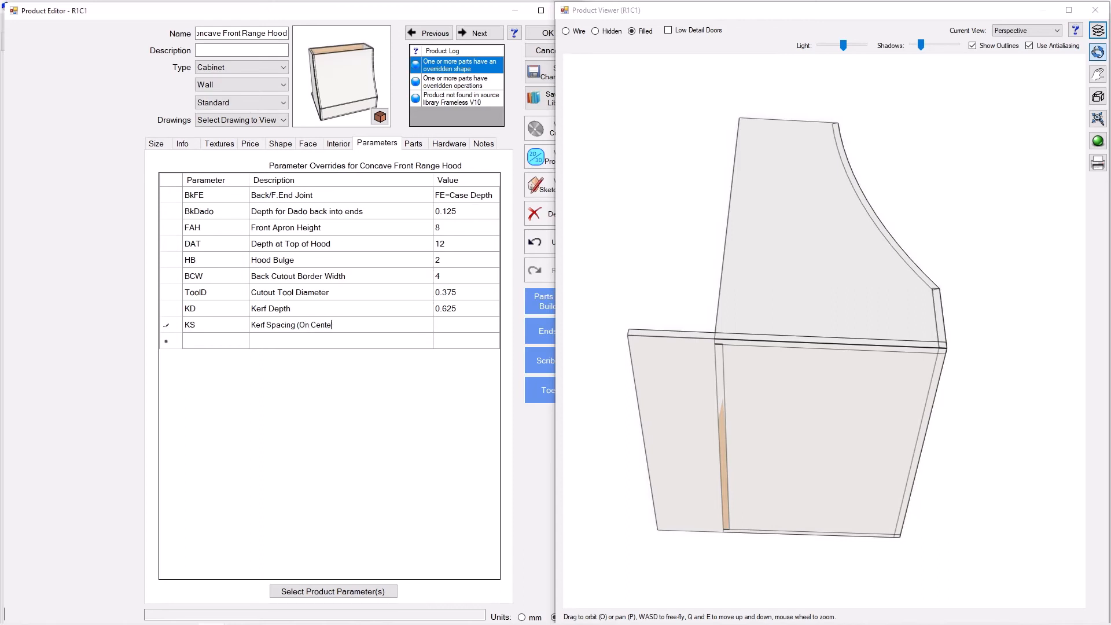
{"action": "key", "text": "Tab"}
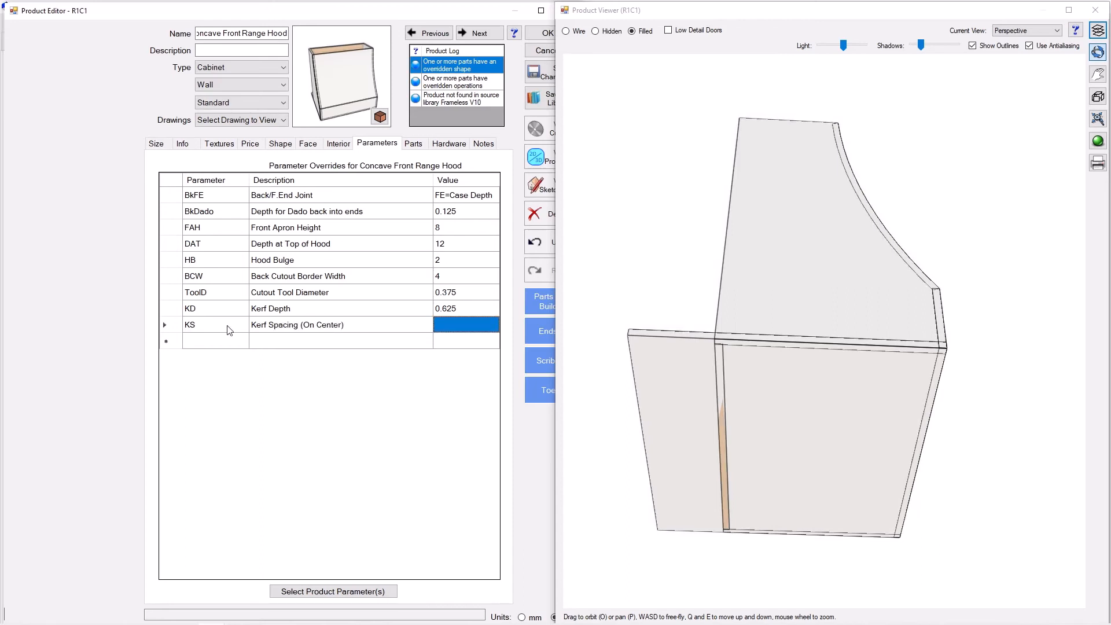
{"action": "type", "text": "0."}
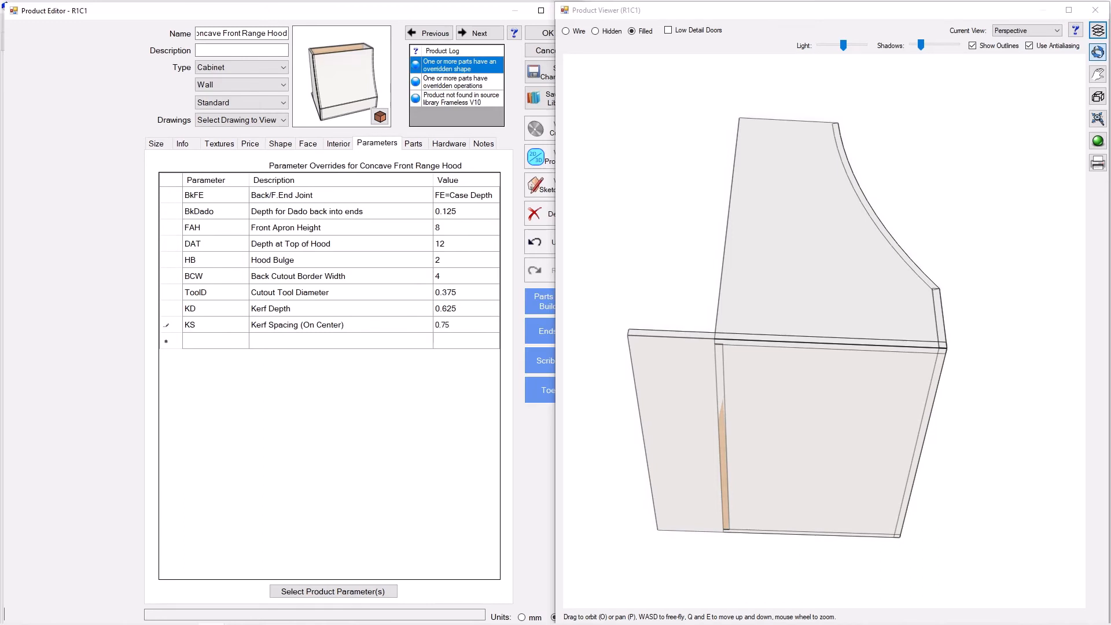
{"action": "type", "text": "75"}
{"action": "key", "text": "Return"}
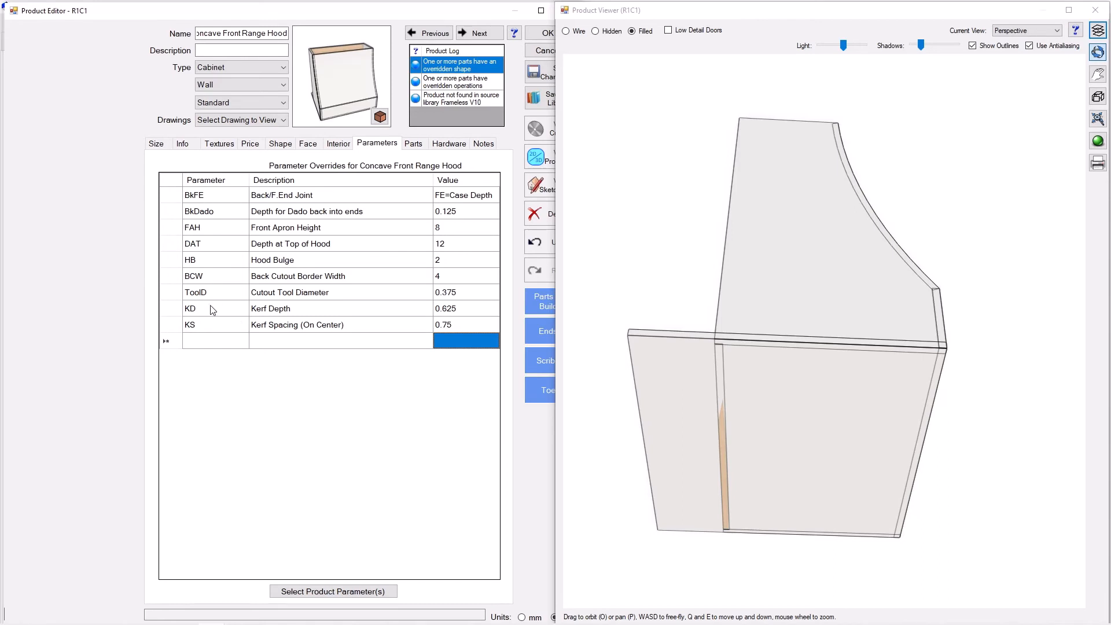
- Open the operations of the part Concave Front Panel (Actual) for editing
{"action": "left_click", "coordinate": [415, 143]}
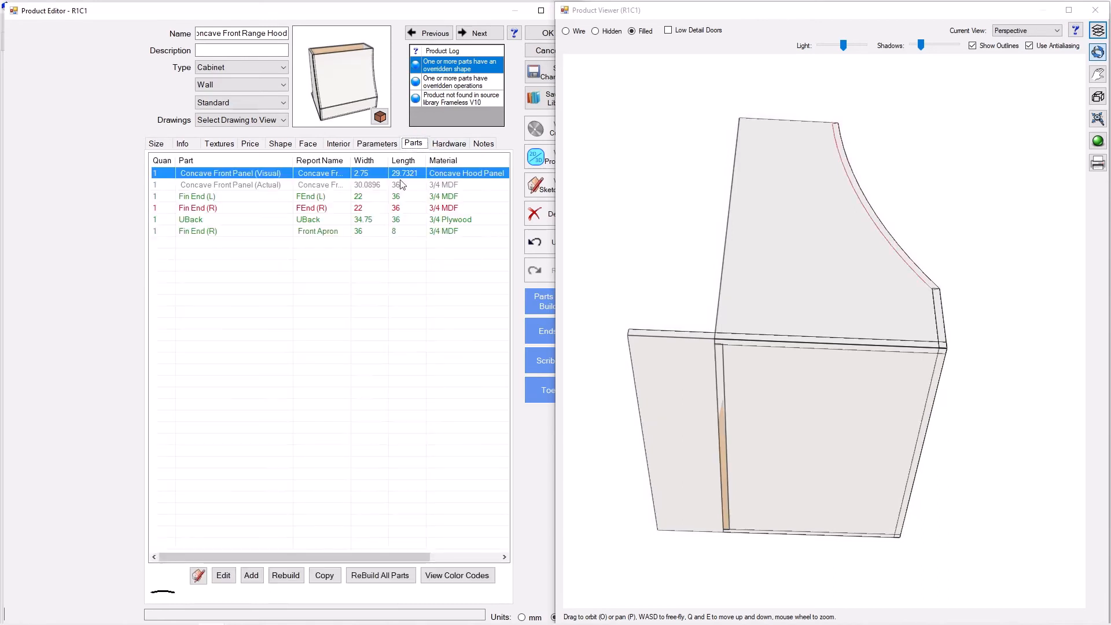
{"action": "left_click", "coordinate": [220, 185]}
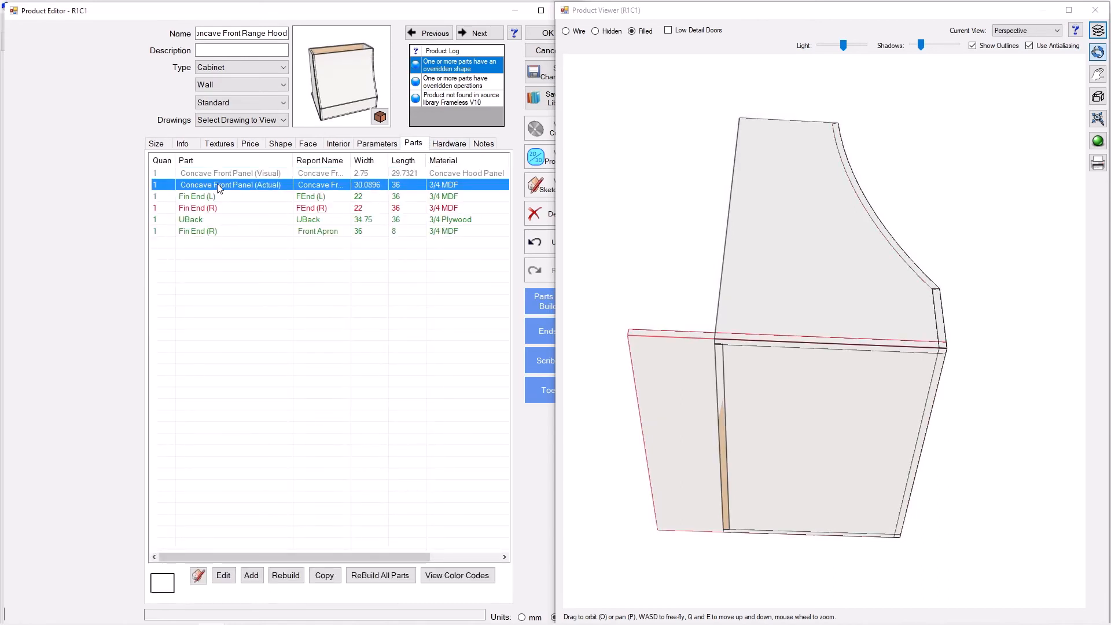
{"action": "left_click", "coordinate": [223, 576]}
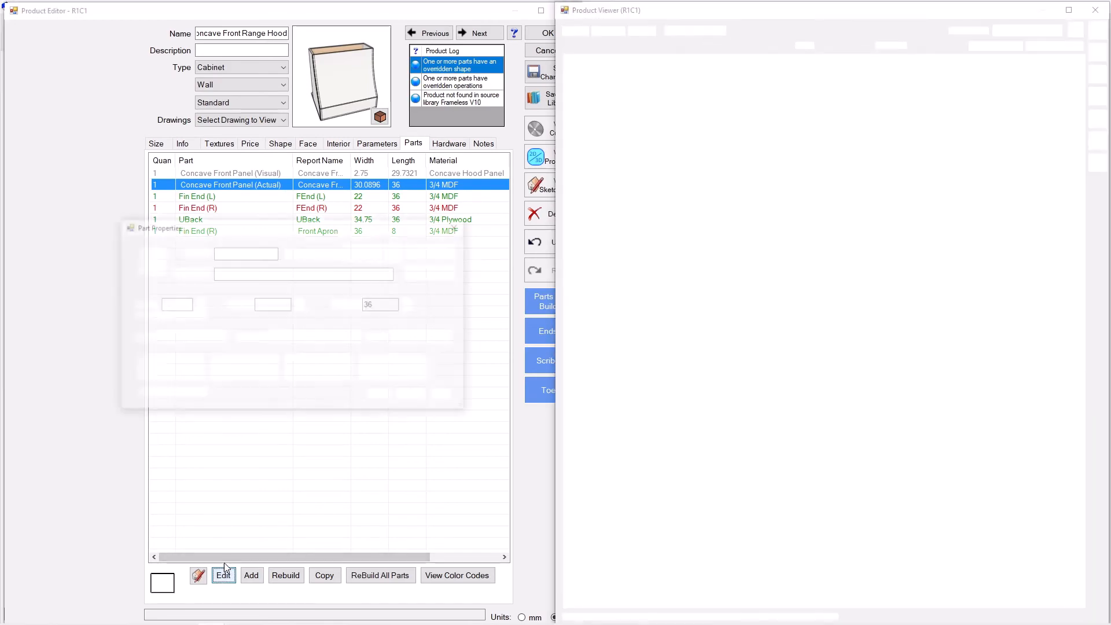
{"action": "left_click", "coordinate": [239, 367]}
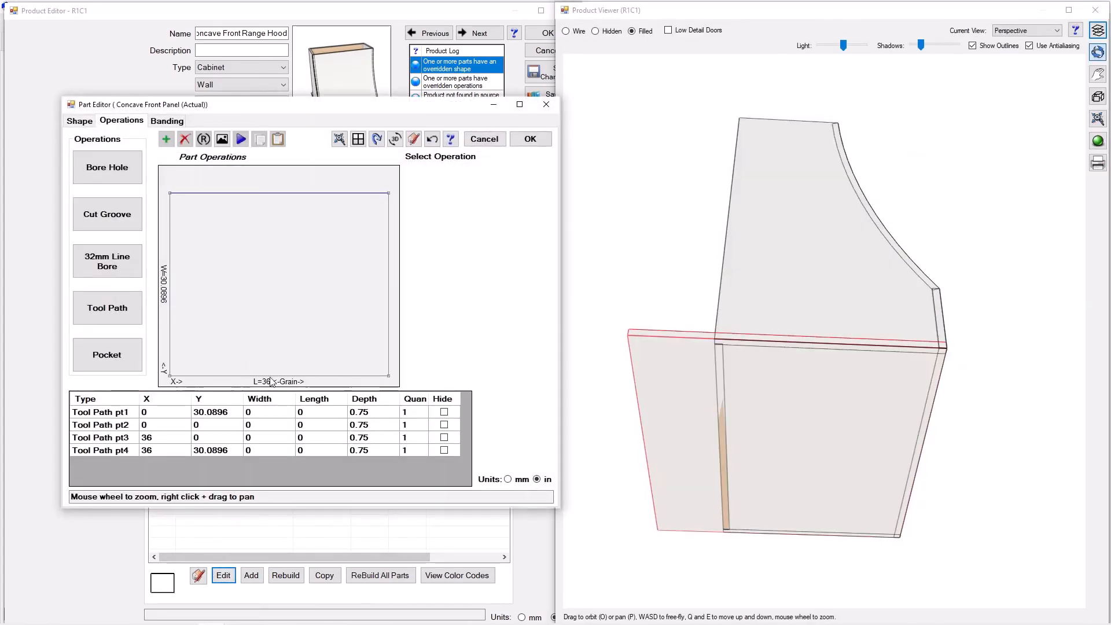
- Add an open tool path to the panel and delete its points 4 and 3, leaving a two-point line
{"action": "left_click", "coordinate": [107, 313]}
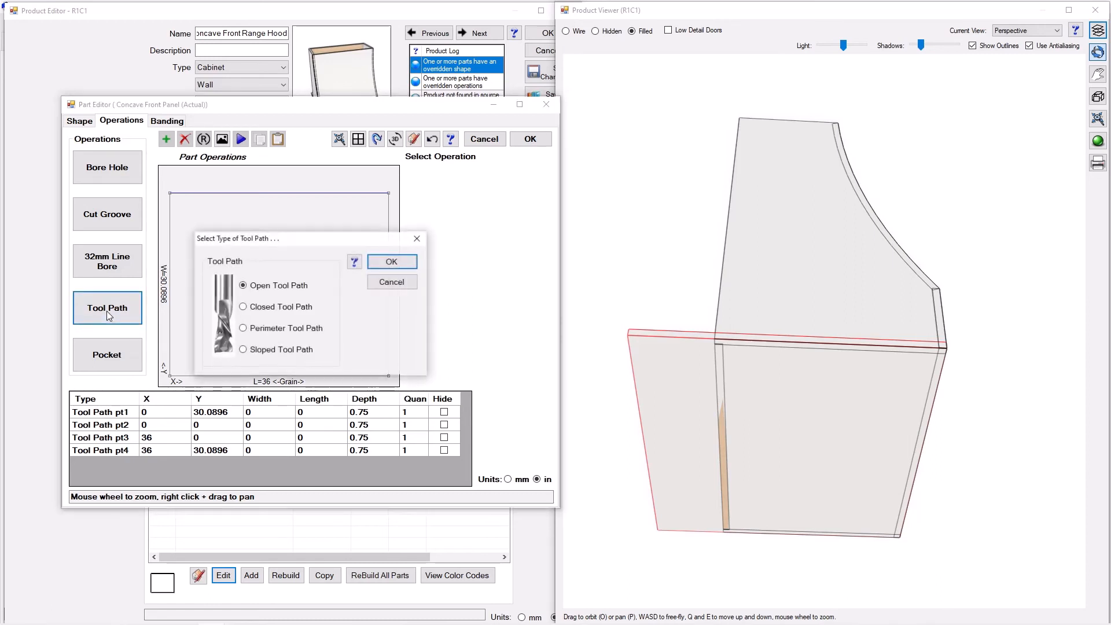
{"action": "left_click", "coordinate": [380, 256]}
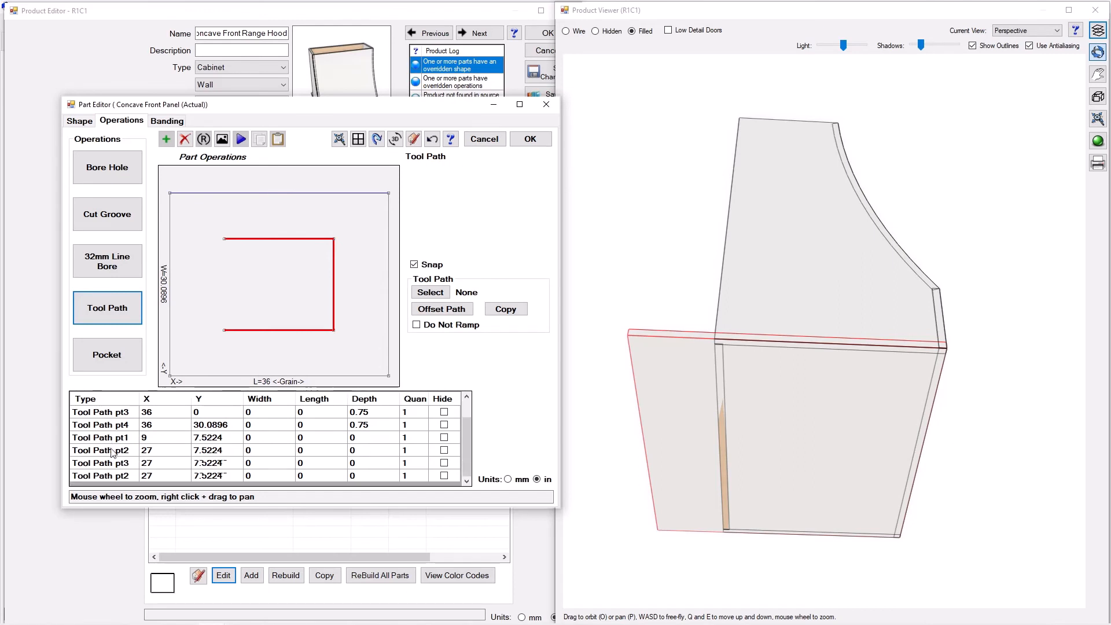
{"action": "left_click", "coordinate": [113, 477]}
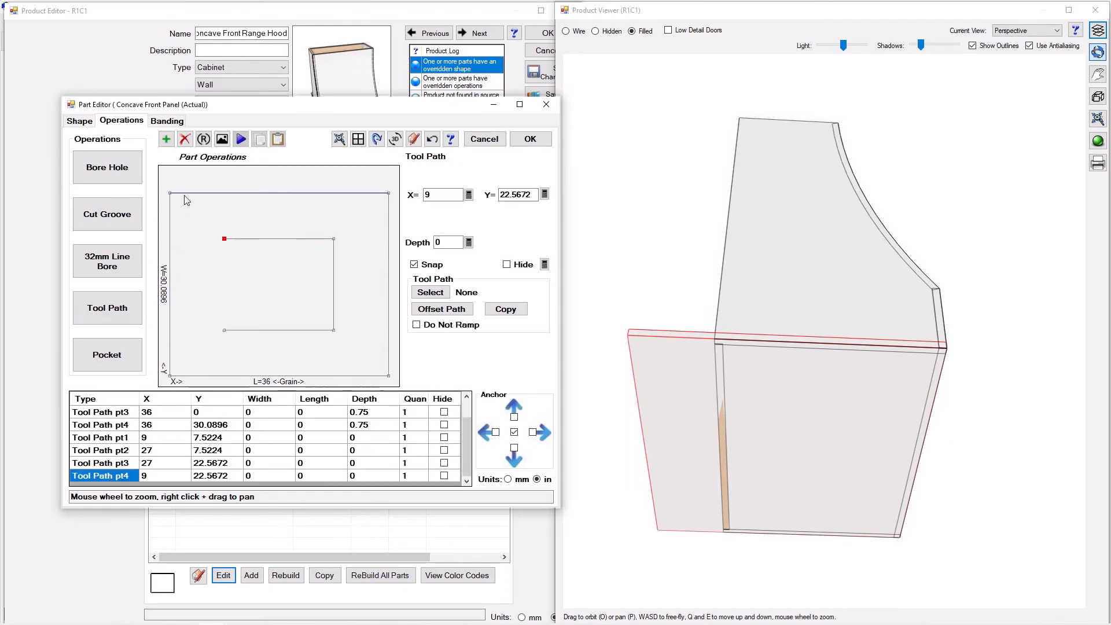
{"action": "left_click", "coordinate": [185, 139]}
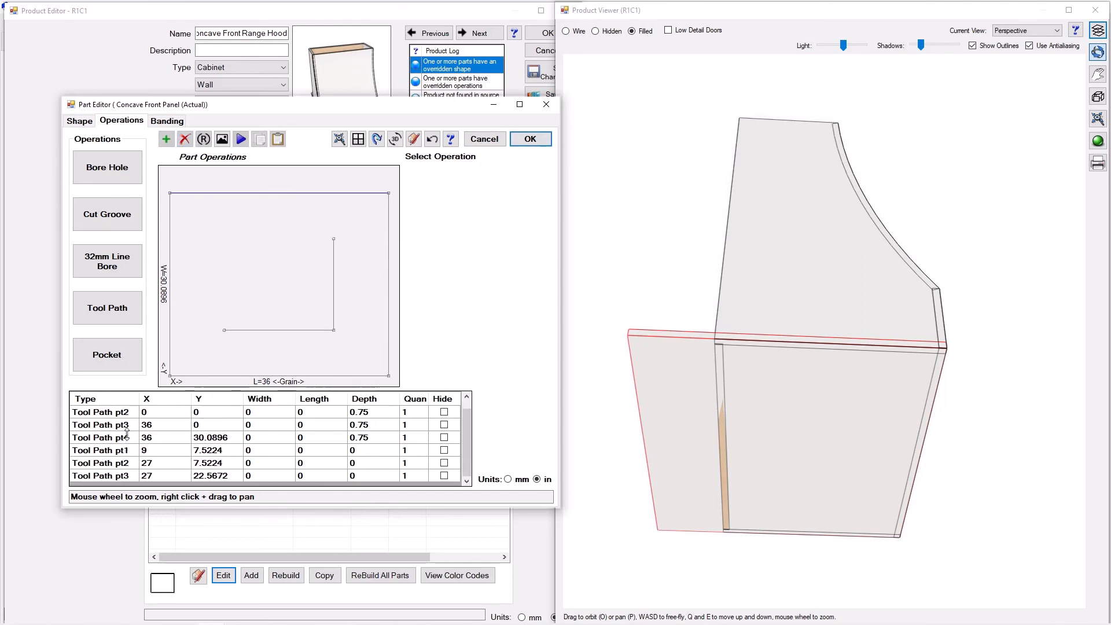
{"action": "left_click", "coordinate": [116, 476]}
{"action": "left_click", "coordinate": [185, 139]}
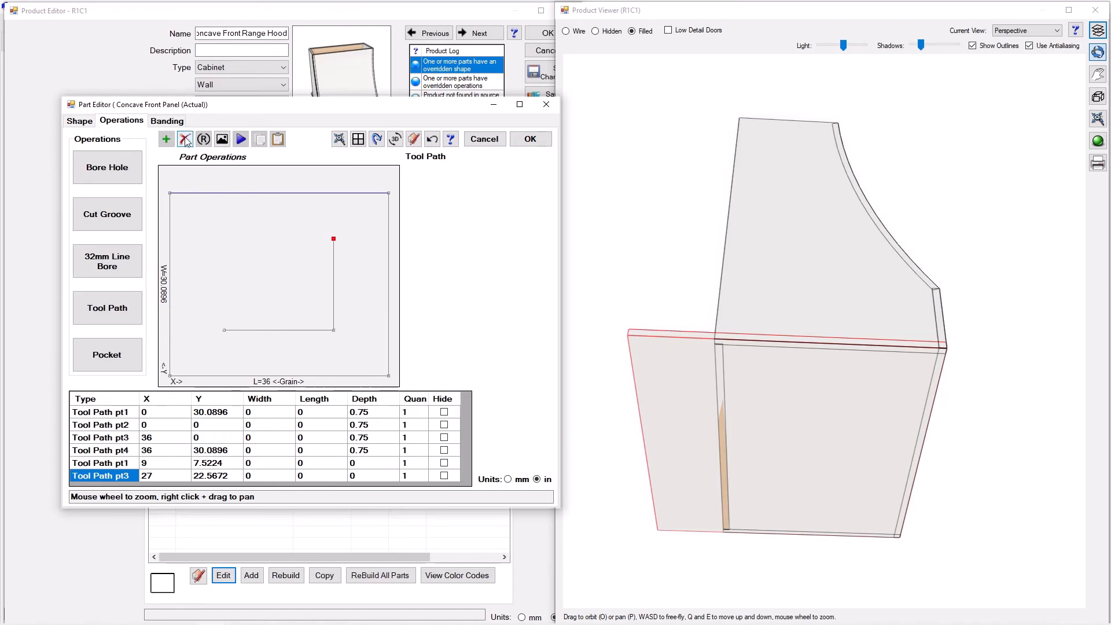
- Set the new tool path's point 1 X formula to 0 and Y formula to KS
{"action": "left_click", "coordinate": [110, 464]}
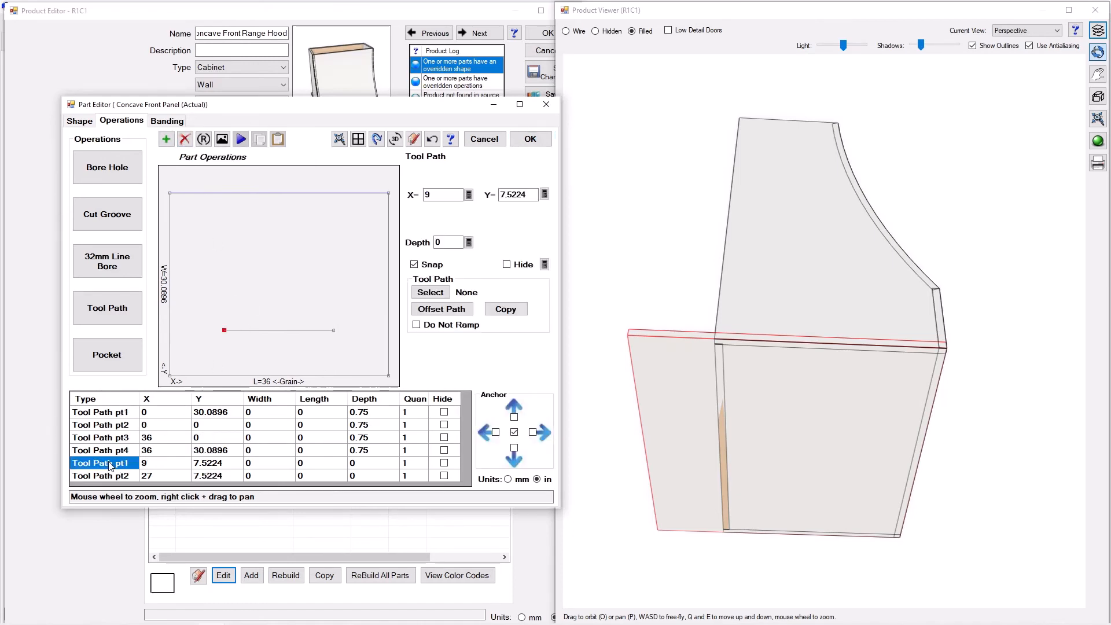
{"action": "left_click", "coordinate": [469, 194]}
{"action": "left_click", "coordinate": [317, 183]}
{"action": "type", "text": "0"}
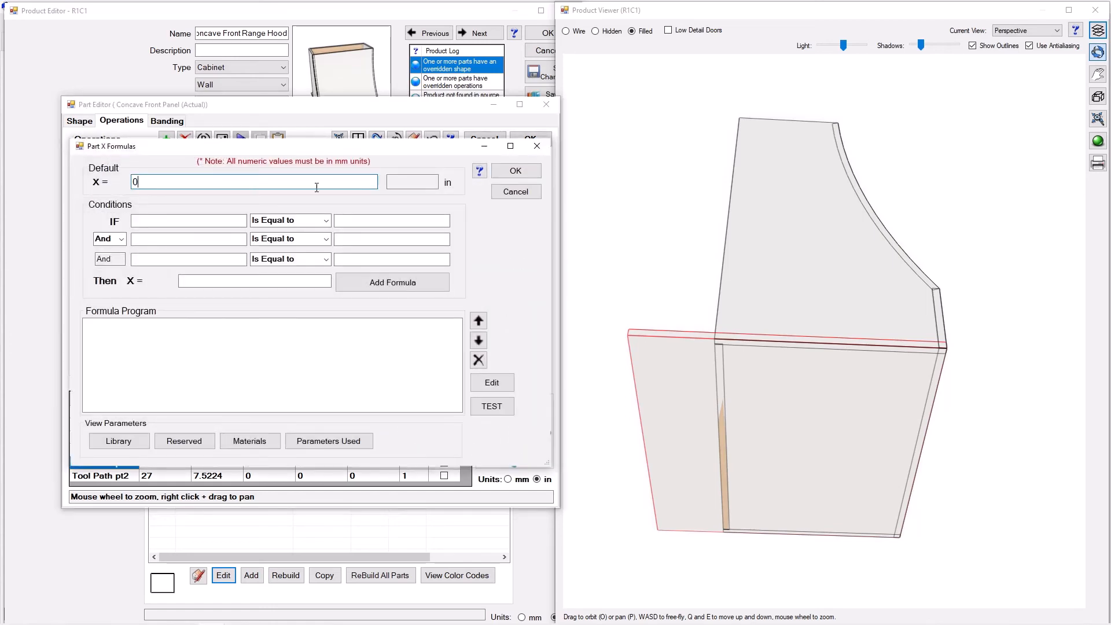
{"action": "left_click", "coordinate": [516, 170]}
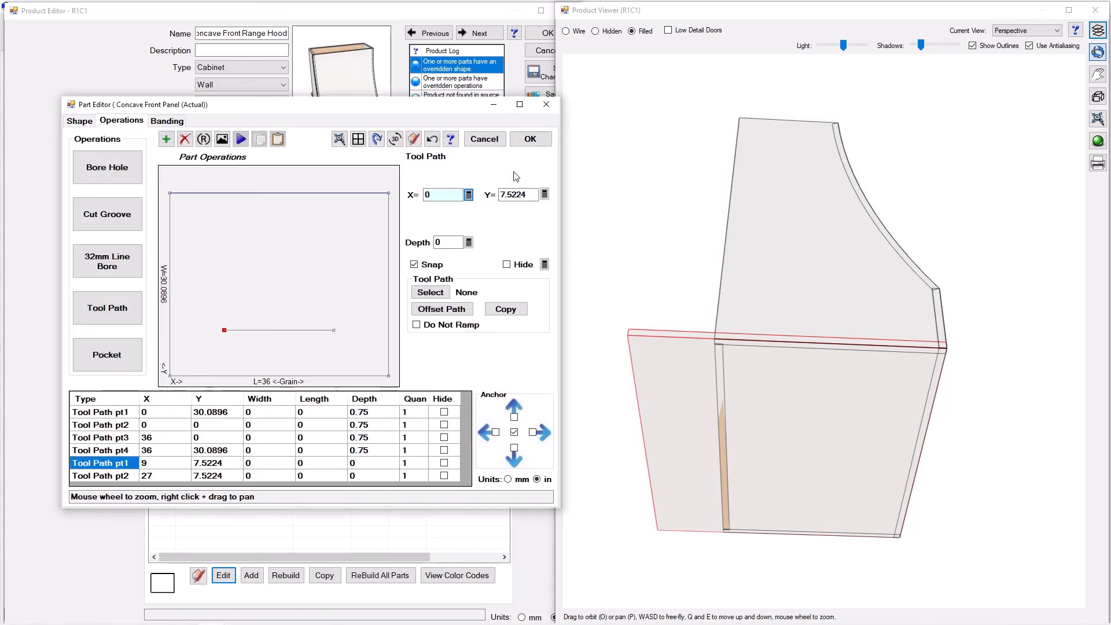
{"action": "left_click", "coordinate": [544, 194]}
{"action": "left_click", "coordinate": [215, 183]}
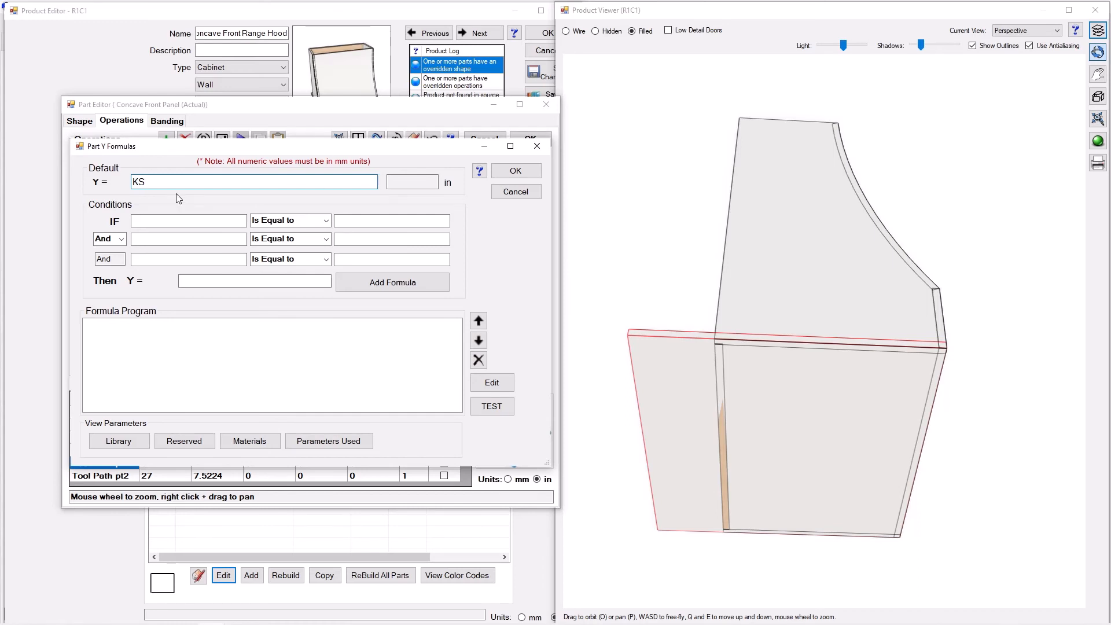
{"action": "left_click", "coordinate": [522, 174]}
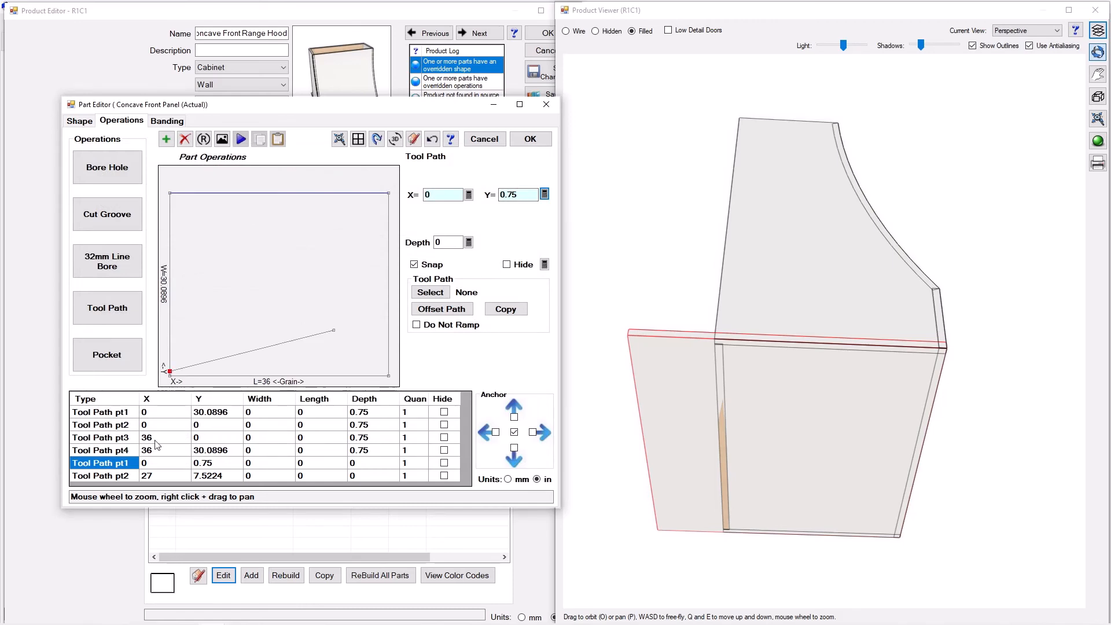
- Set the kerf tool path's depth formula to KD and assign it the 1/8 Downshear tool
{"action": "left_click", "coordinate": [469, 242]}
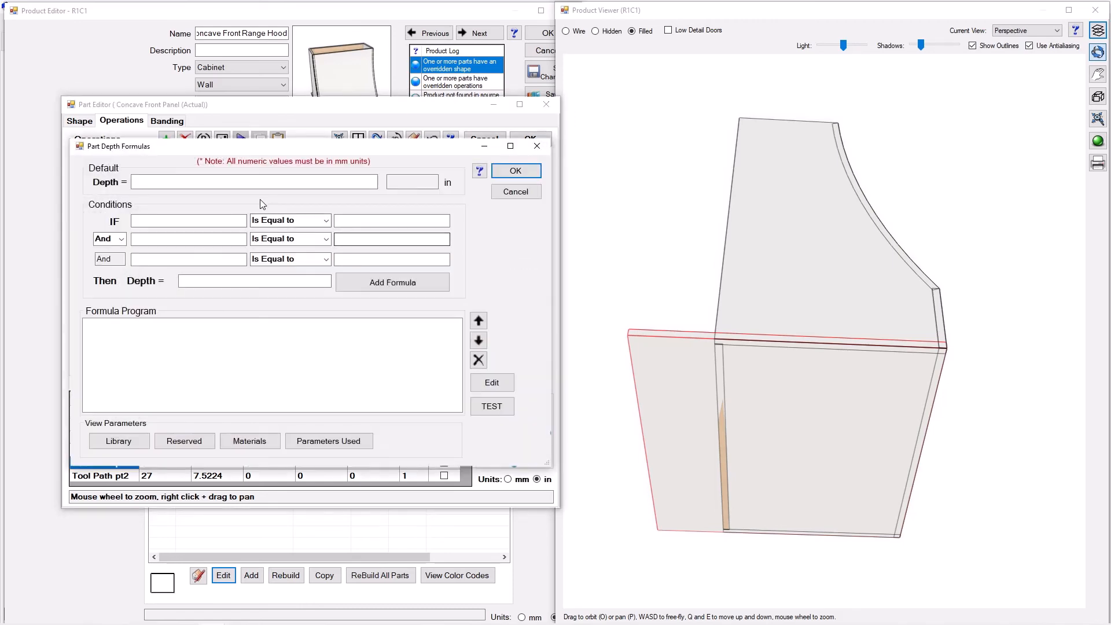
{"action": "left_click", "coordinate": [262, 183]}
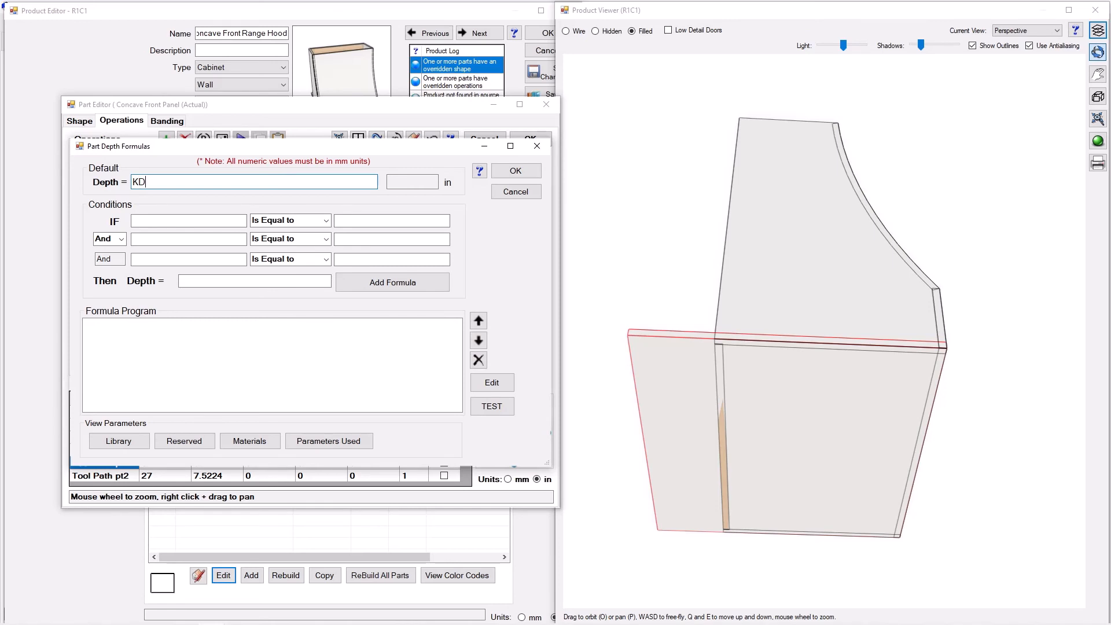
{"action": "left_click", "coordinate": [516, 171]}
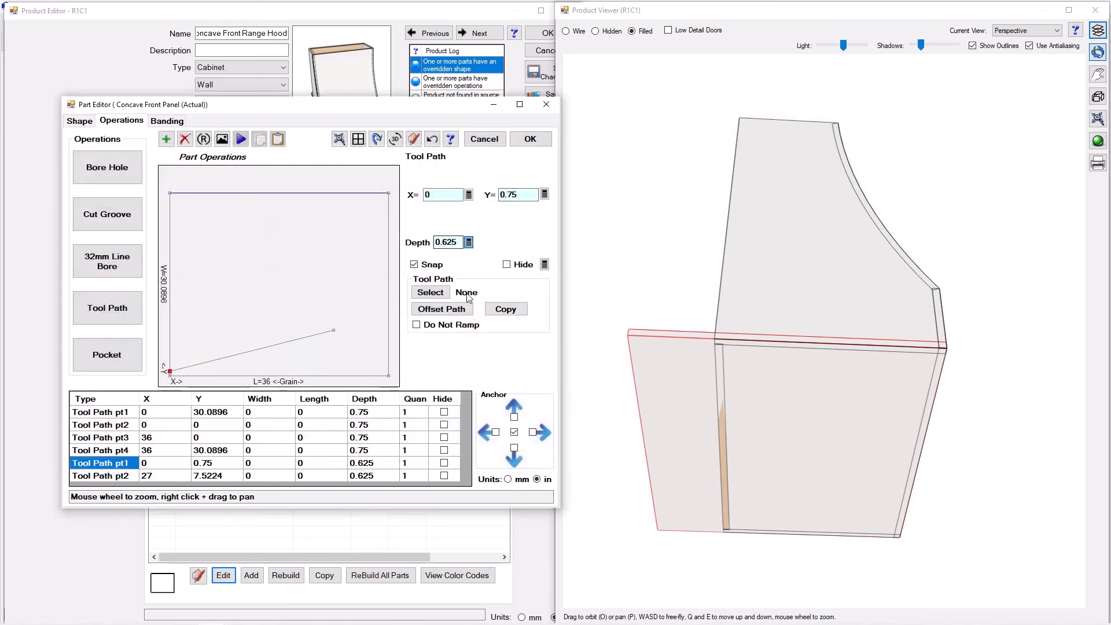
{"action": "left_click", "coordinate": [429, 293]}
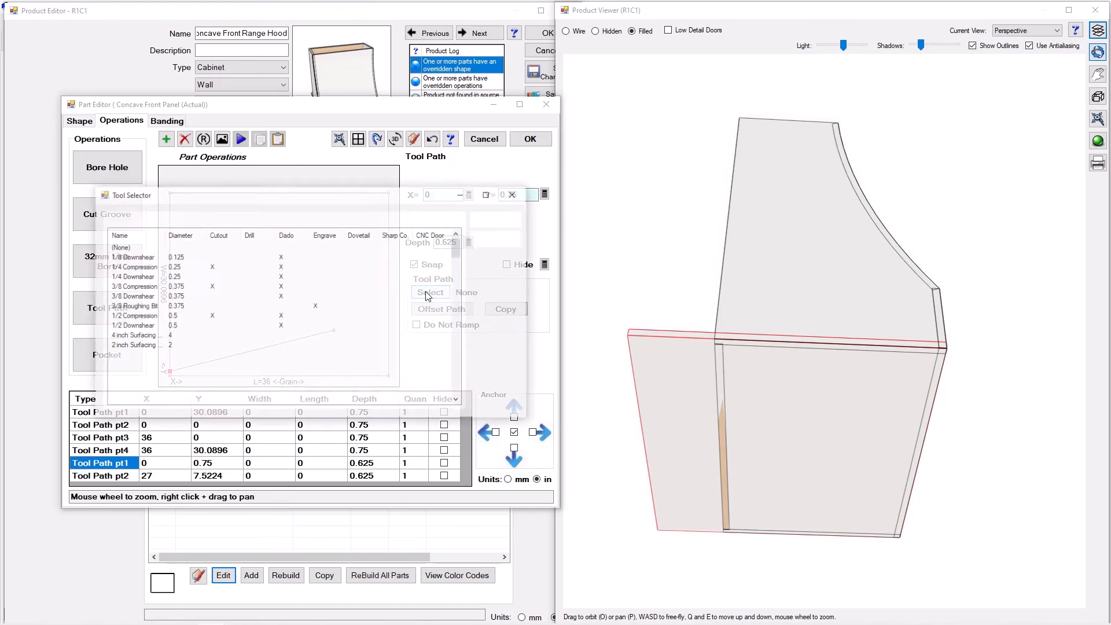
{"action": "left_click", "coordinate": [142, 258]}
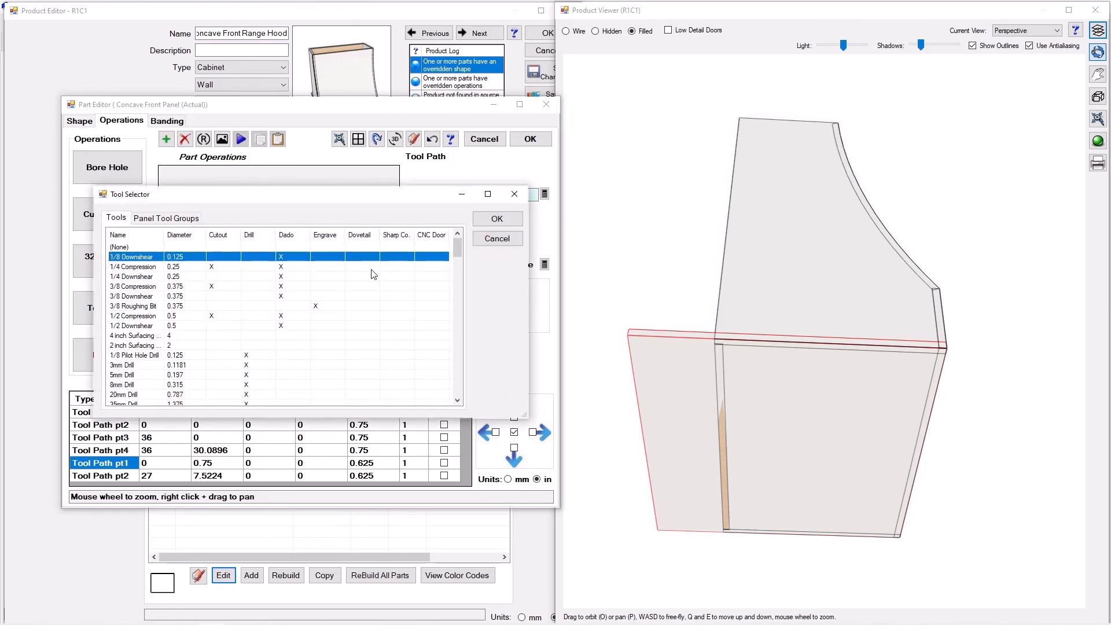
{"action": "left_click", "coordinate": [497, 219]}
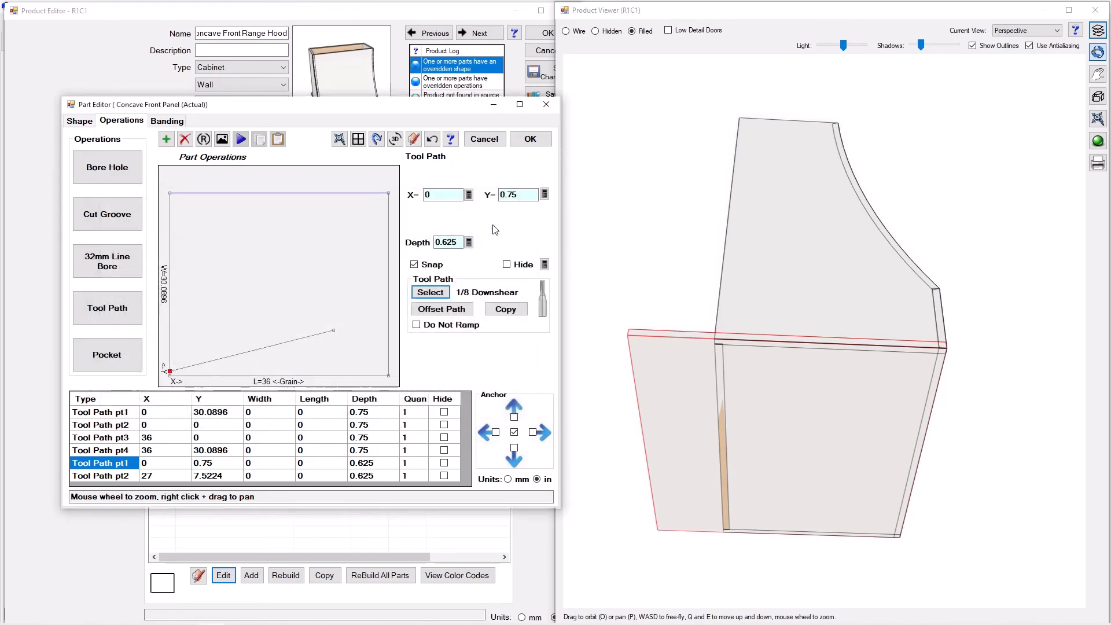
- Set the kerf tool path's point 2 X formula to PartL and Y formula to KS
{"action": "left_click", "coordinate": [126, 476]}
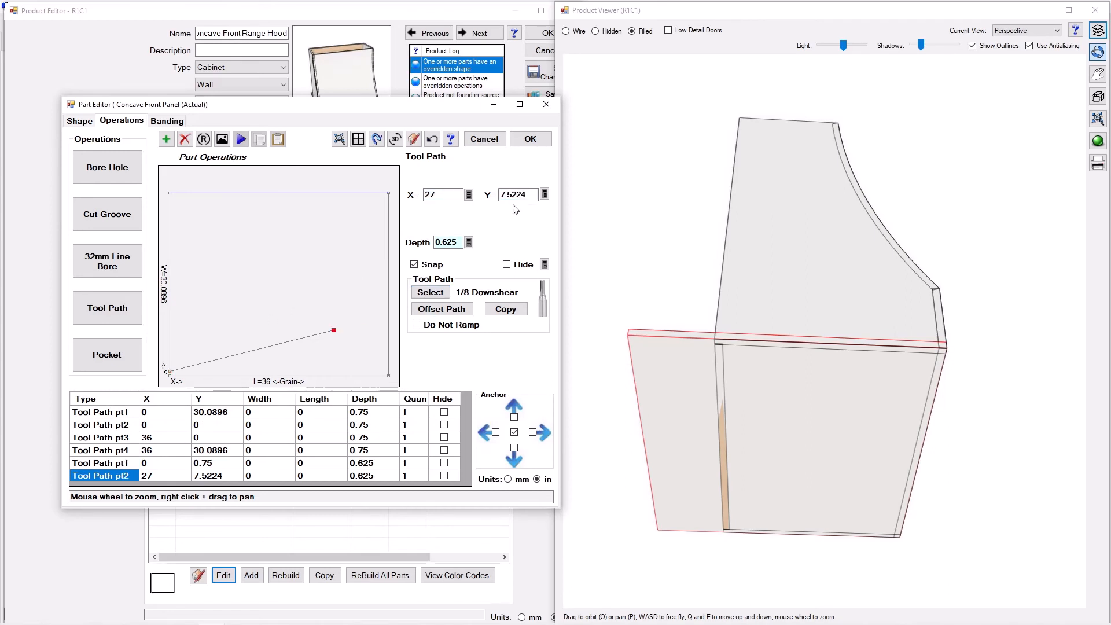
{"action": "left_click", "coordinate": [469, 195]}
{"action": "left_click", "coordinate": [283, 181]}
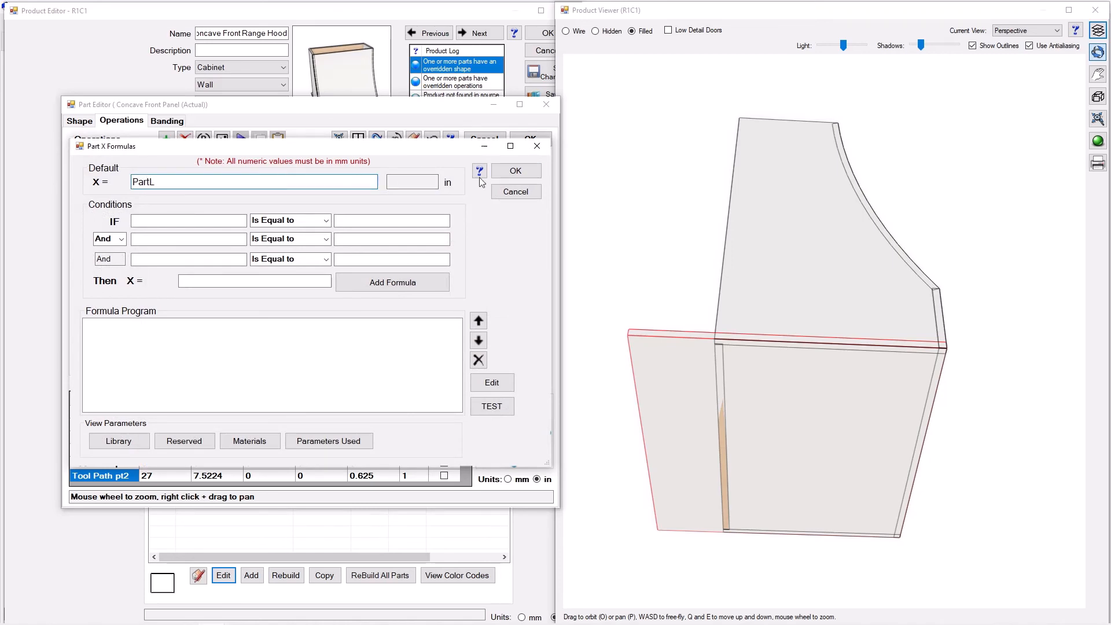
{"action": "left_click", "coordinate": [535, 177]}
{"action": "left_click", "coordinate": [545, 194]}
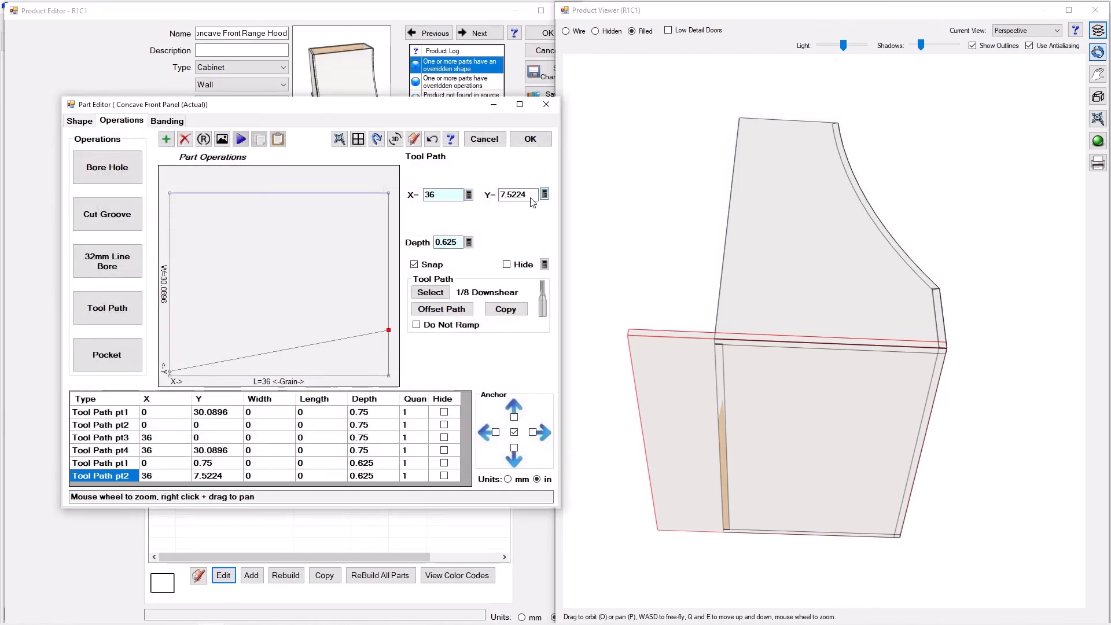
{"action": "left_click", "coordinate": [343, 178]}
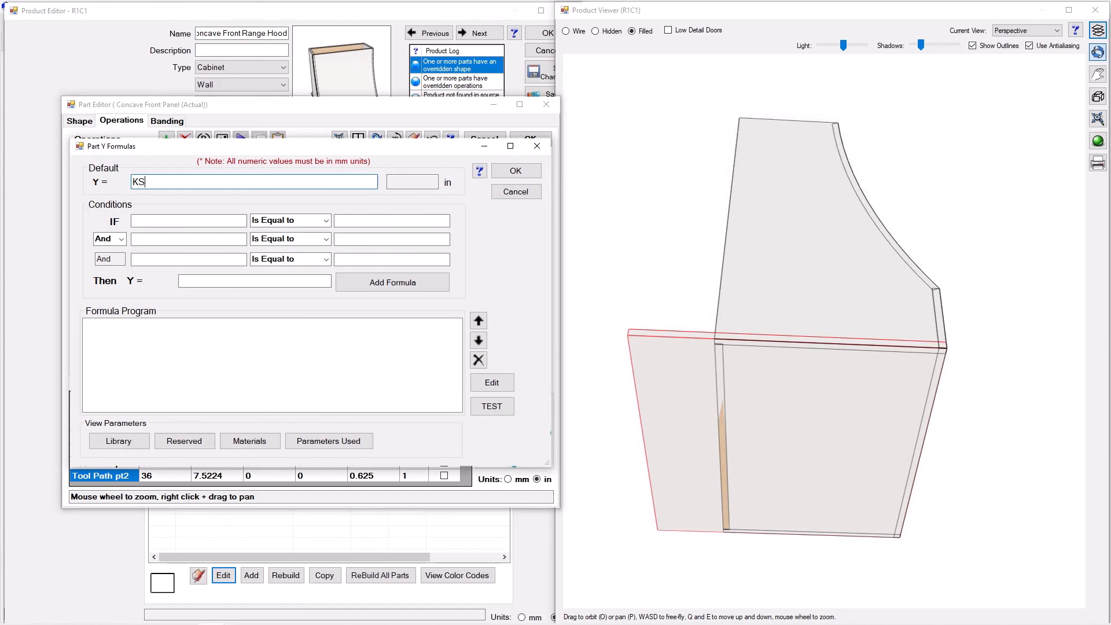
{"action": "left_click", "coordinate": [516, 171]}
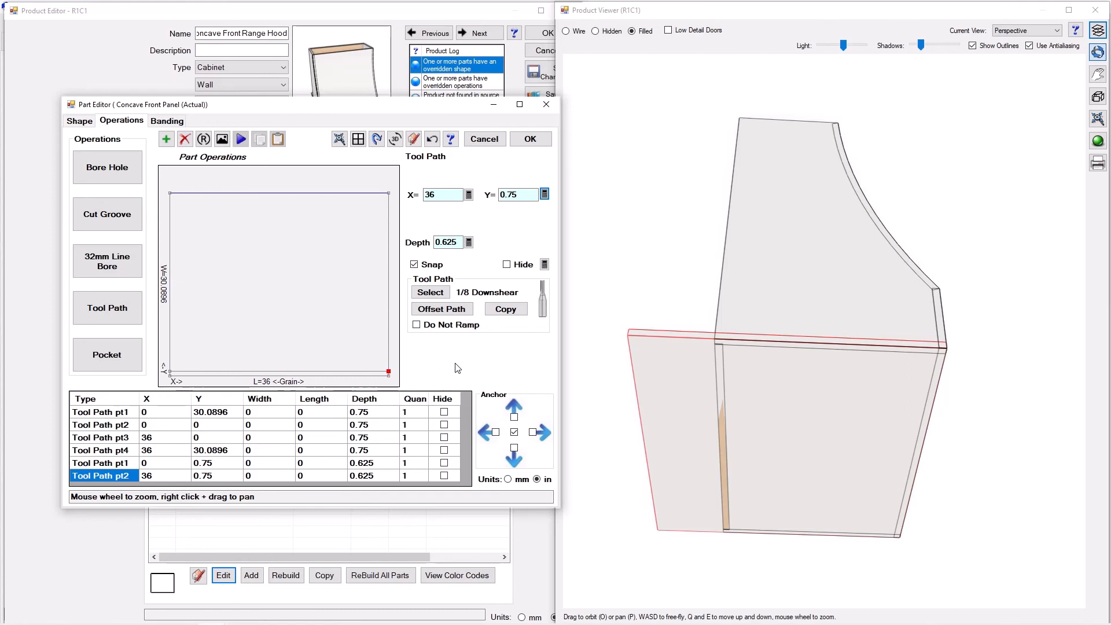
- Copy the first kerf cut with Tool Path as the operation type
{"action": "left_click", "coordinate": [506, 310]}
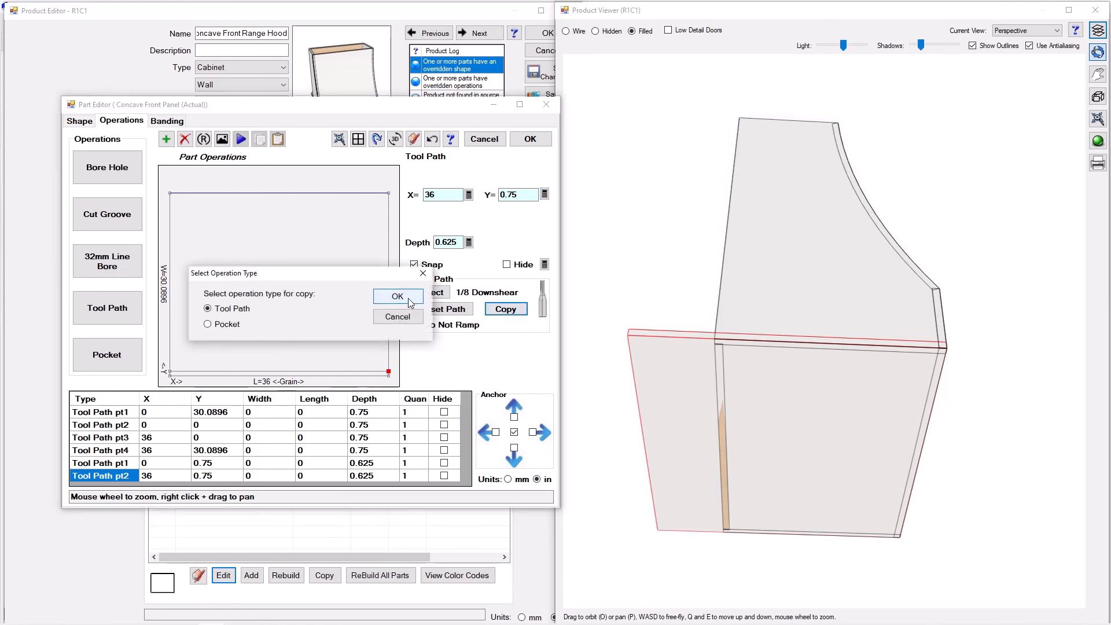
{"action": "left_click", "coordinate": [397, 297]}
{"action": "left_click", "coordinate": [397, 294]}
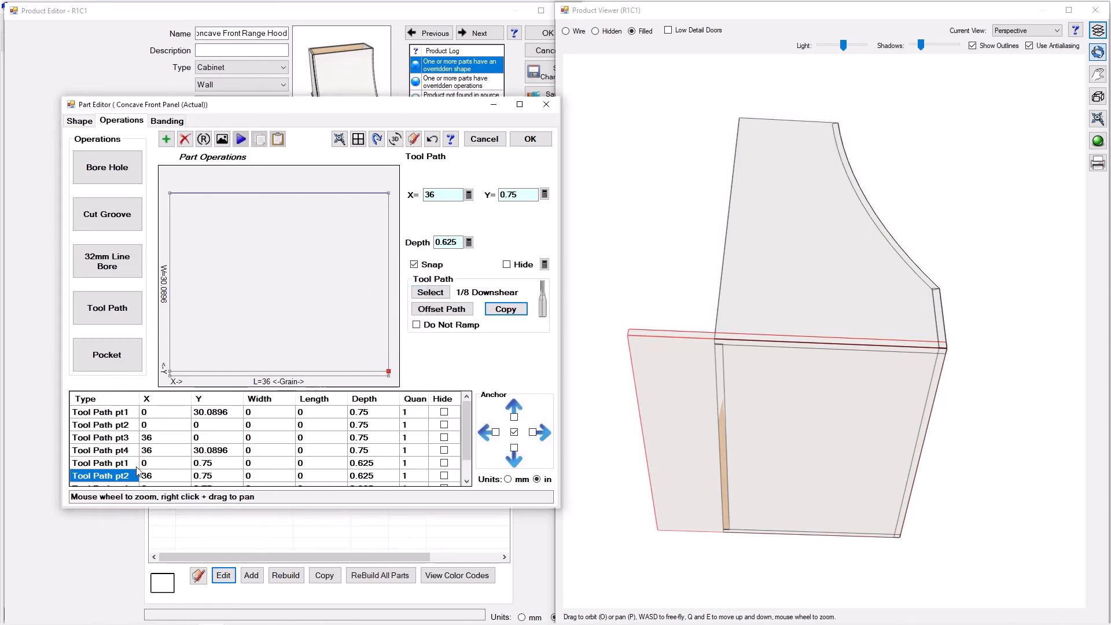
- Set the Y formula of both points of the copied kerf tool path to KS*2
{"action": "left_click", "coordinate": [112, 464]}
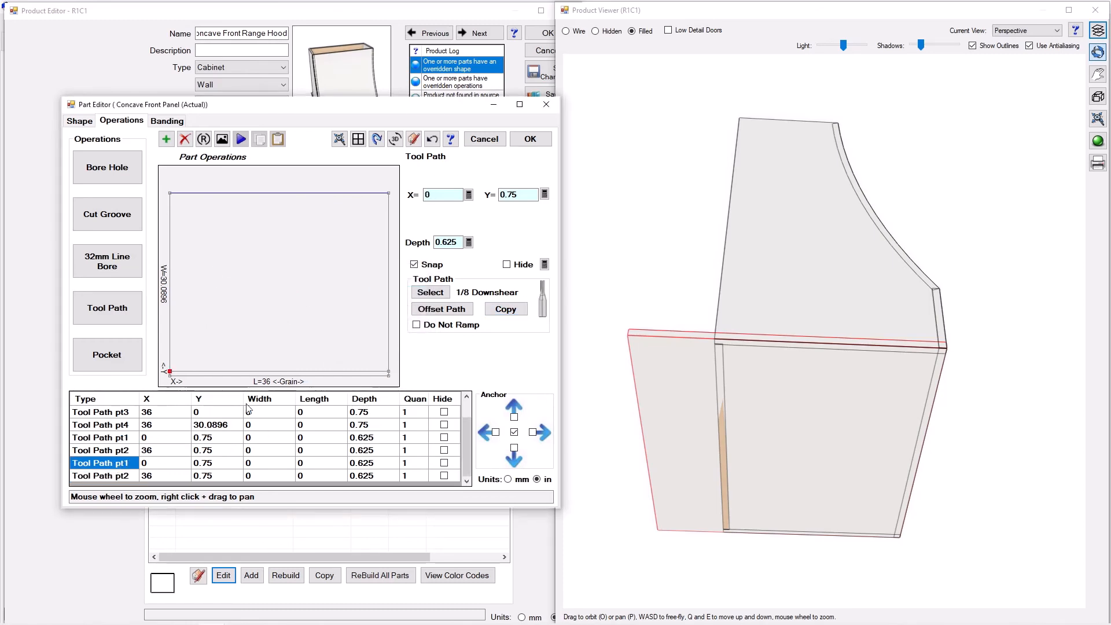
{"action": "left_click", "coordinate": [545, 195]}
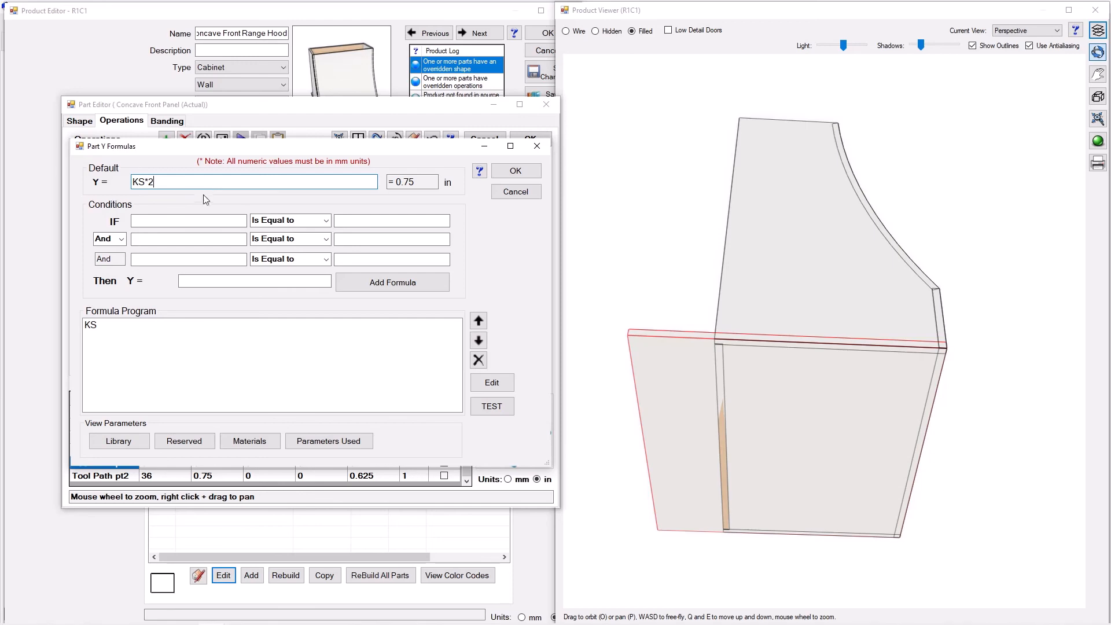
{"action": "left_click", "coordinate": [515, 173]}
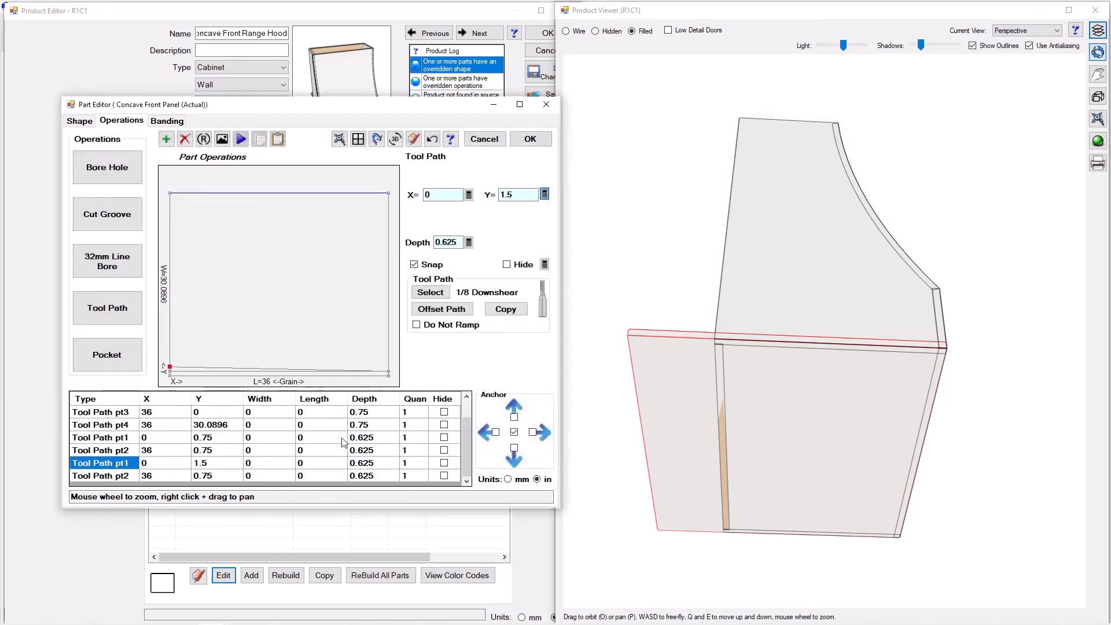
{"action": "left_click", "coordinate": [108, 476]}
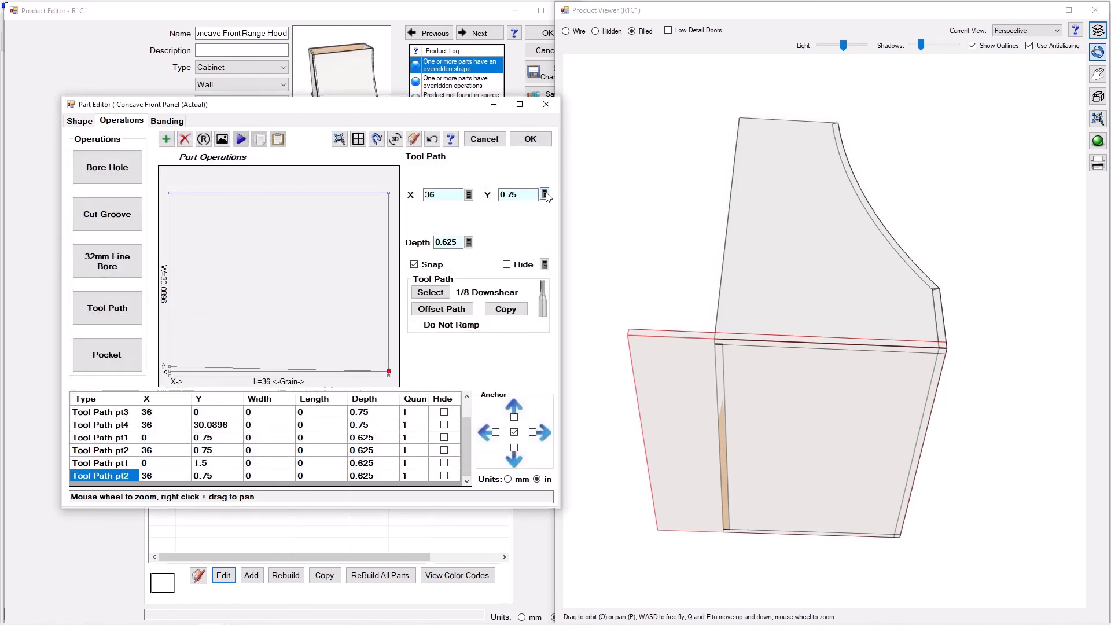
{"action": "left_click", "coordinate": [544, 194]}
{"action": "left_click", "coordinate": [259, 181]}
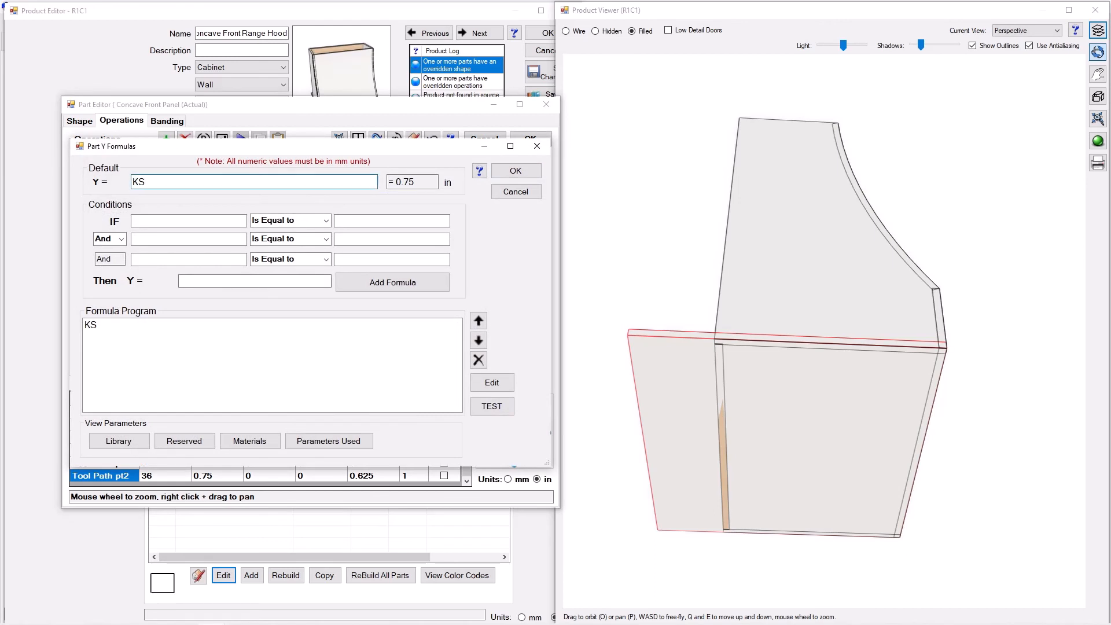
{"action": "key", "text": "Return"}
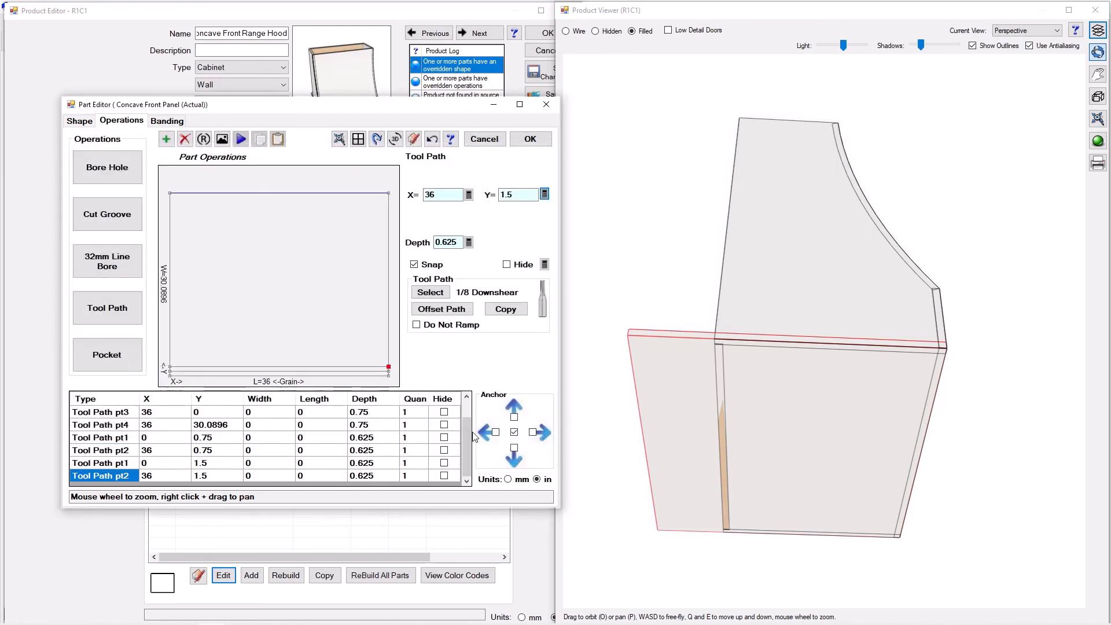
- Copy the second kerf cut as a tool path and set the copy's point 1 Y formula to KS*3
{"action": "left_click", "coordinate": [505, 309]}
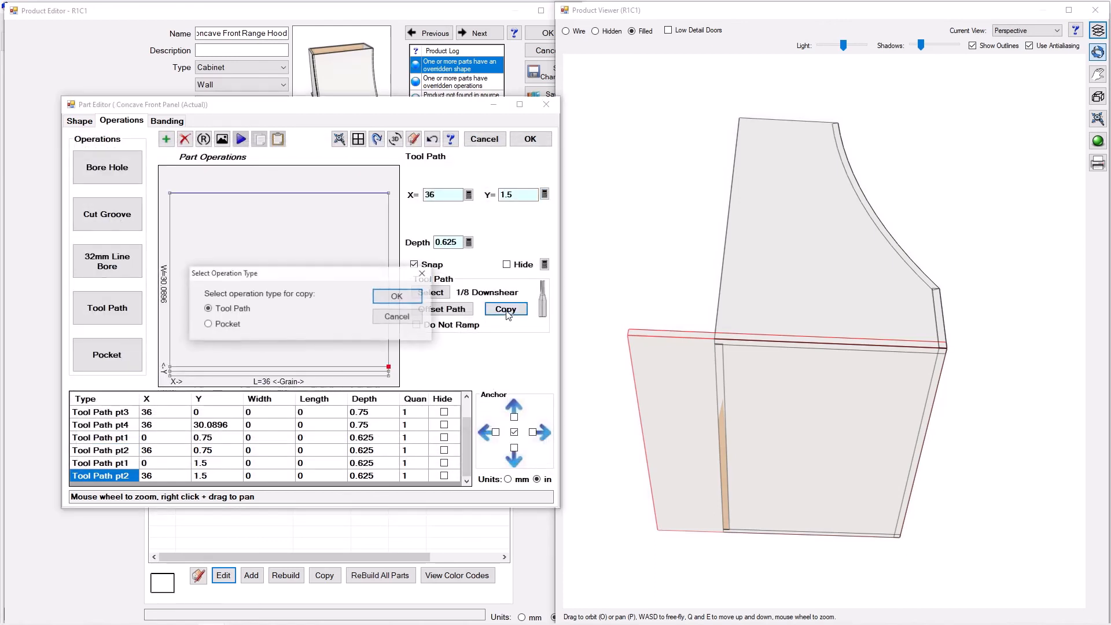
{"action": "left_click", "coordinate": [407, 298]}
{"action": "left_click", "coordinate": [408, 298]}
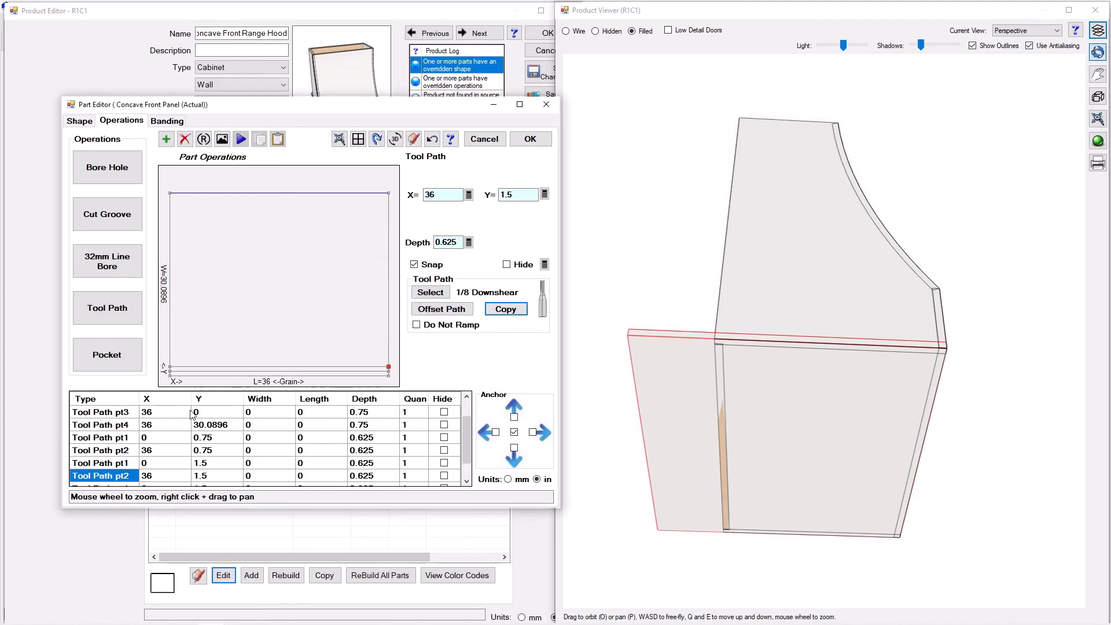
{"action": "left_click", "coordinate": [125, 466]}
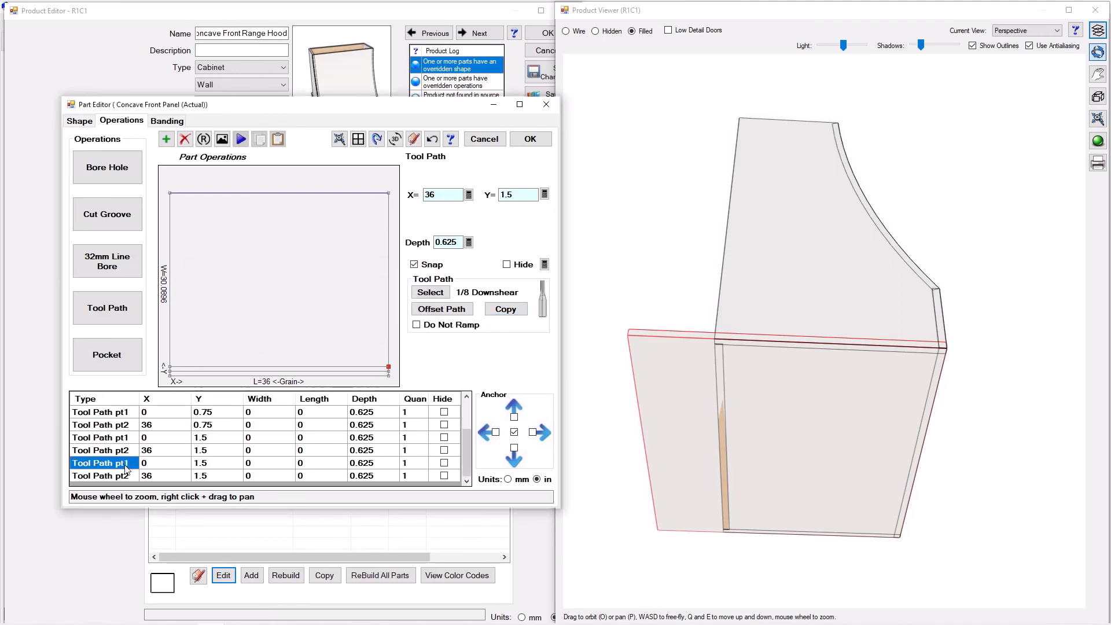
{"action": "left_click", "coordinate": [544, 195]}
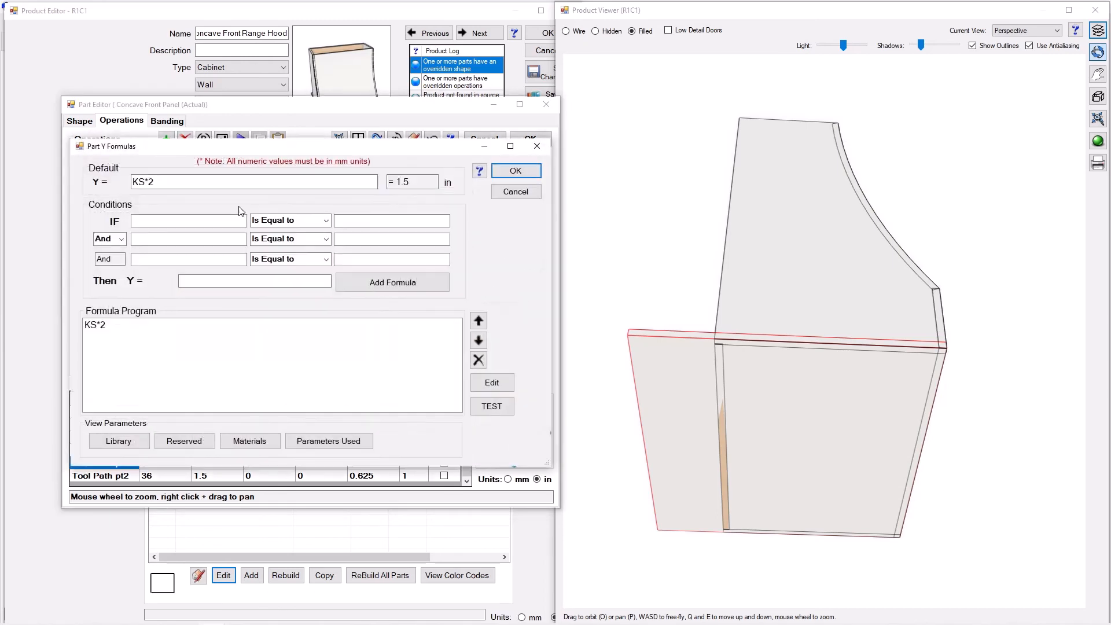
{"action": "left_click", "coordinate": [231, 181]}
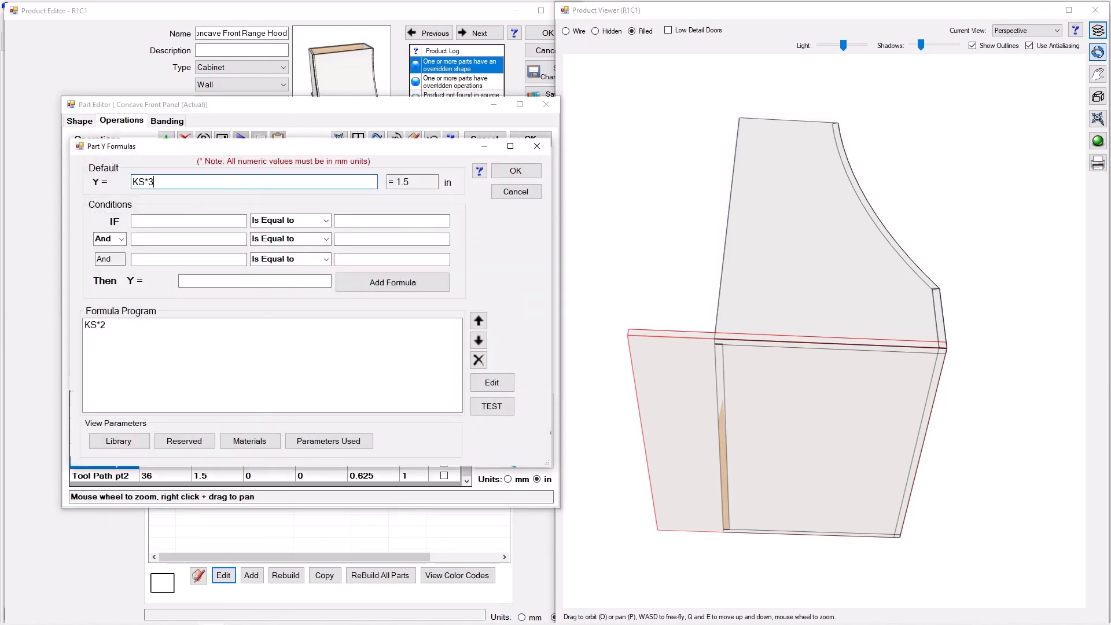
{"action": "type", "text": "3"}
{"action": "left_click", "coordinate": [516, 171]}
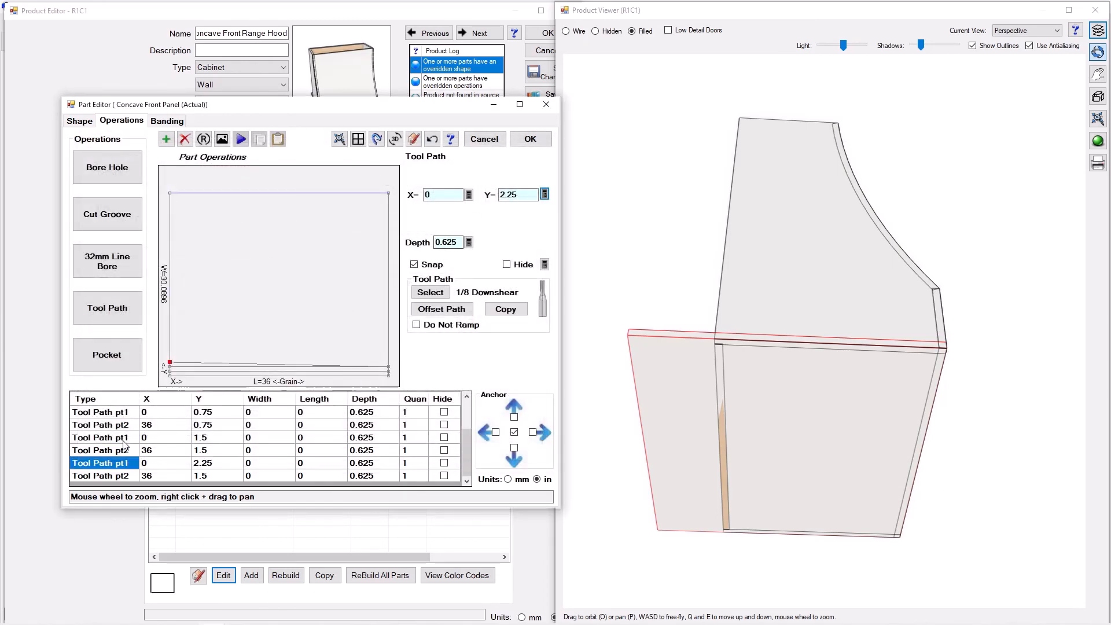
- Set the Y formula of the third kerf tool path's point 2 to KS*3 and accept the panel's operations
{"action": "left_click", "coordinate": [112, 477]}
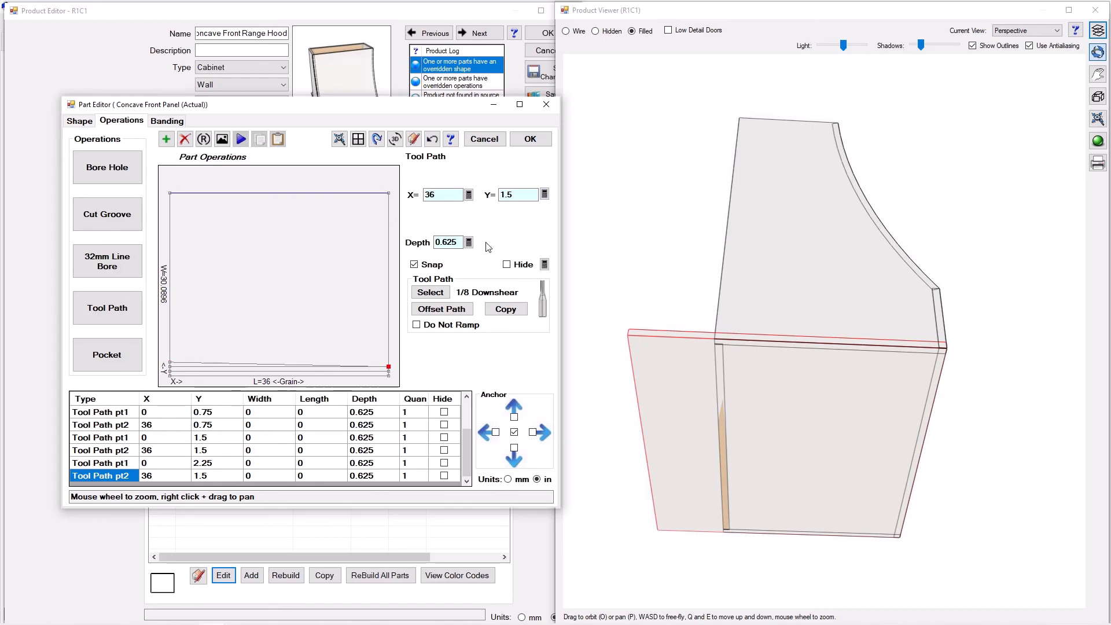
{"action": "left_click", "coordinate": [545, 195]}
{"action": "left_click", "coordinate": [163, 180]}
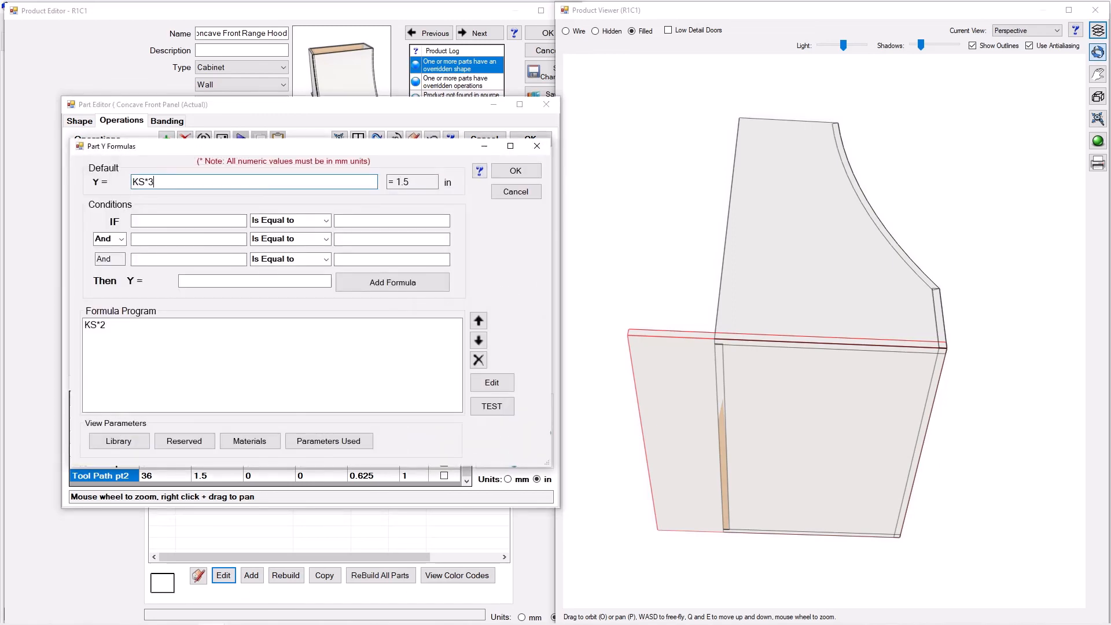
{"action": "type", "text": "3"}
{"action": "left_click", "coordinate": [533, 176]}
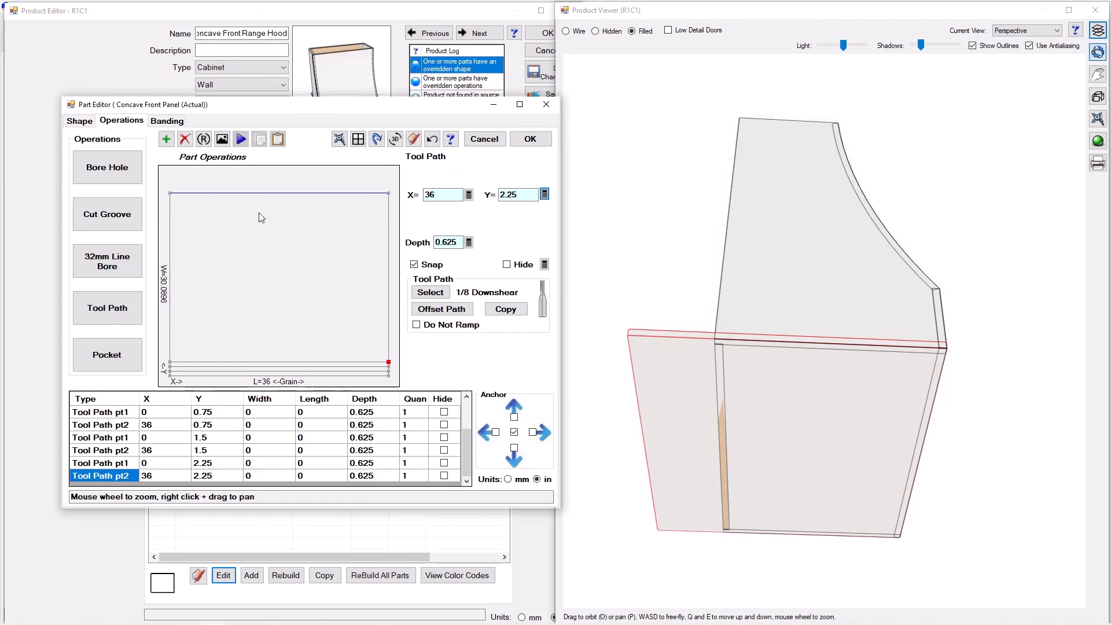
{"action": "left_click", "coordinate": [540, 140]}
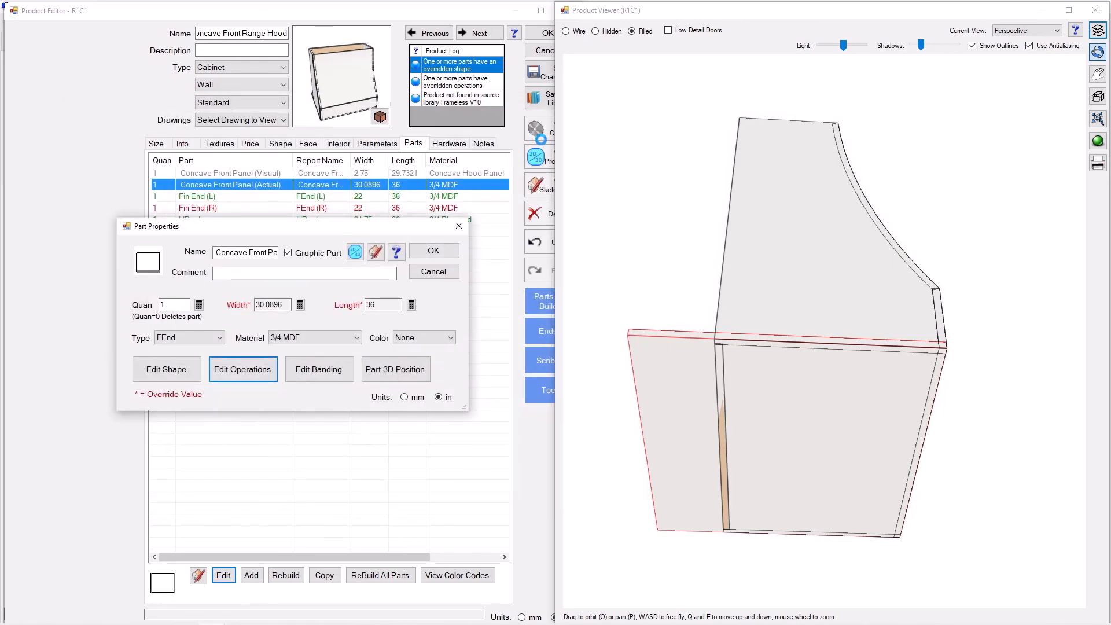
{"action": "left_click", "coordinate": [440, 251]}
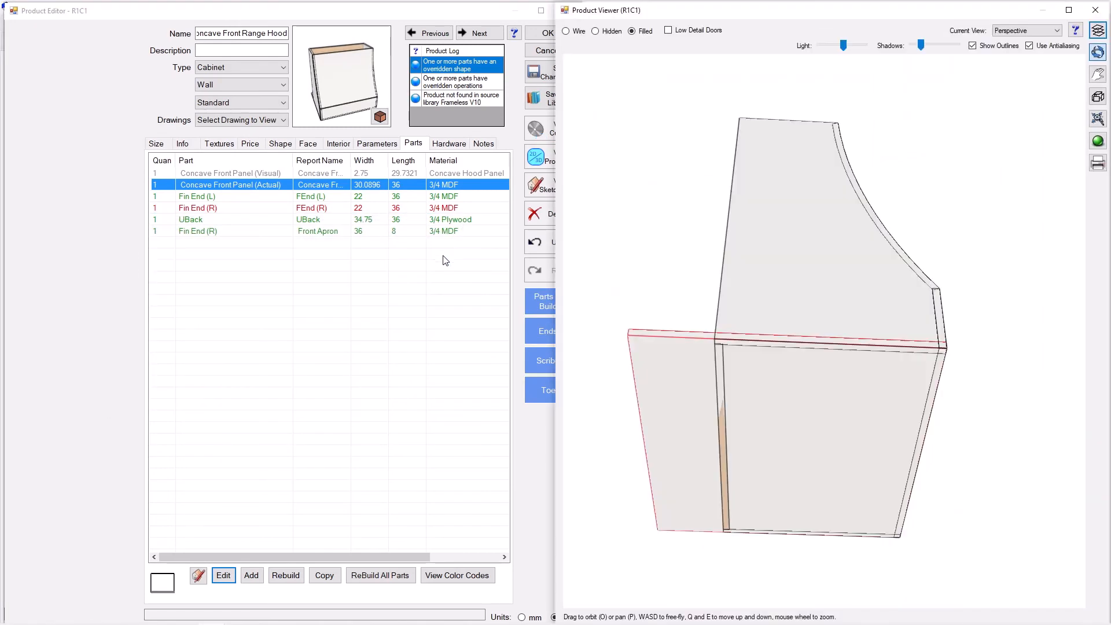
- Enable High Detail in the 3D view and examine the hood from the side and front
{"action": "left_click", "coordinate": [1099, 30]}
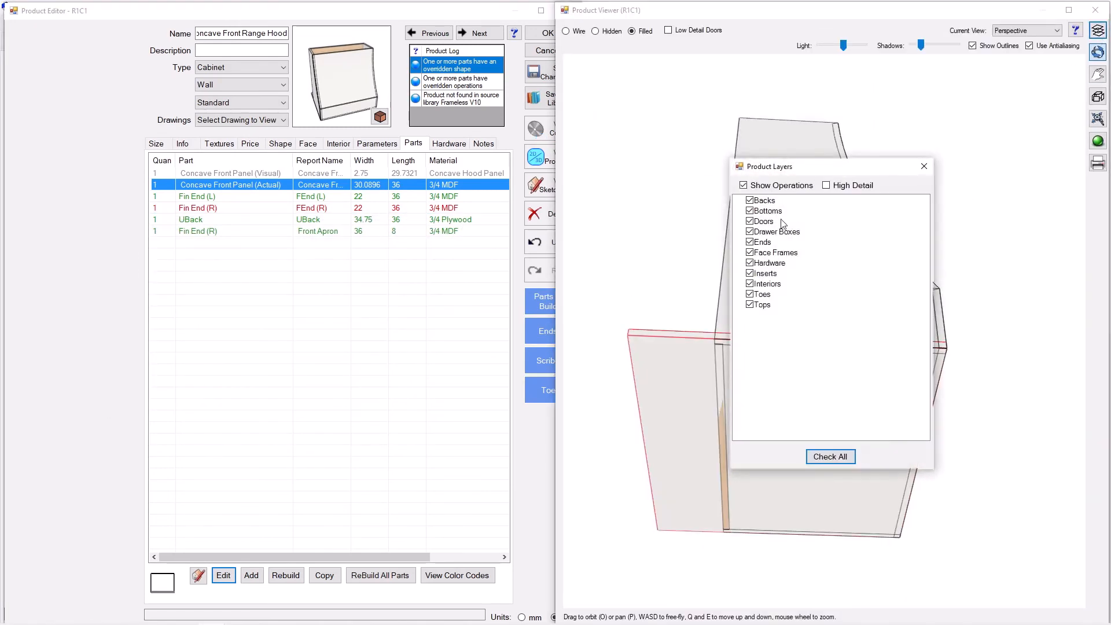
{"action": "left_click", "coordinate": [826, 185]}
{"action": "left_click", "coordinate": [924, 166]}
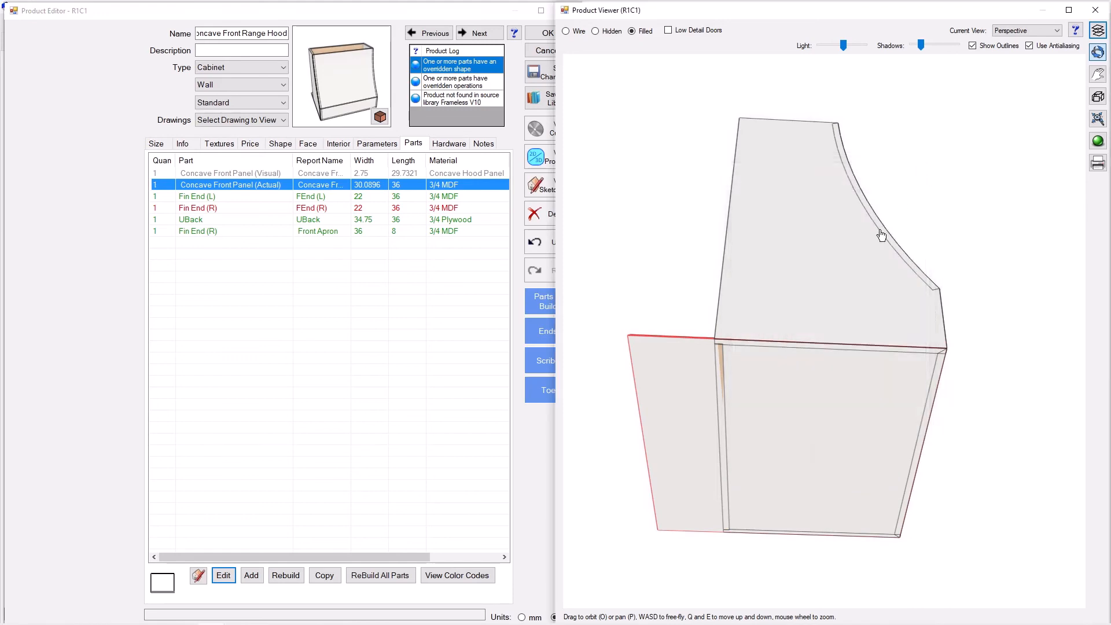
{"action": "left_click_drag", "start_coordinate": [882, 236], "coordinate": [722, 392]}
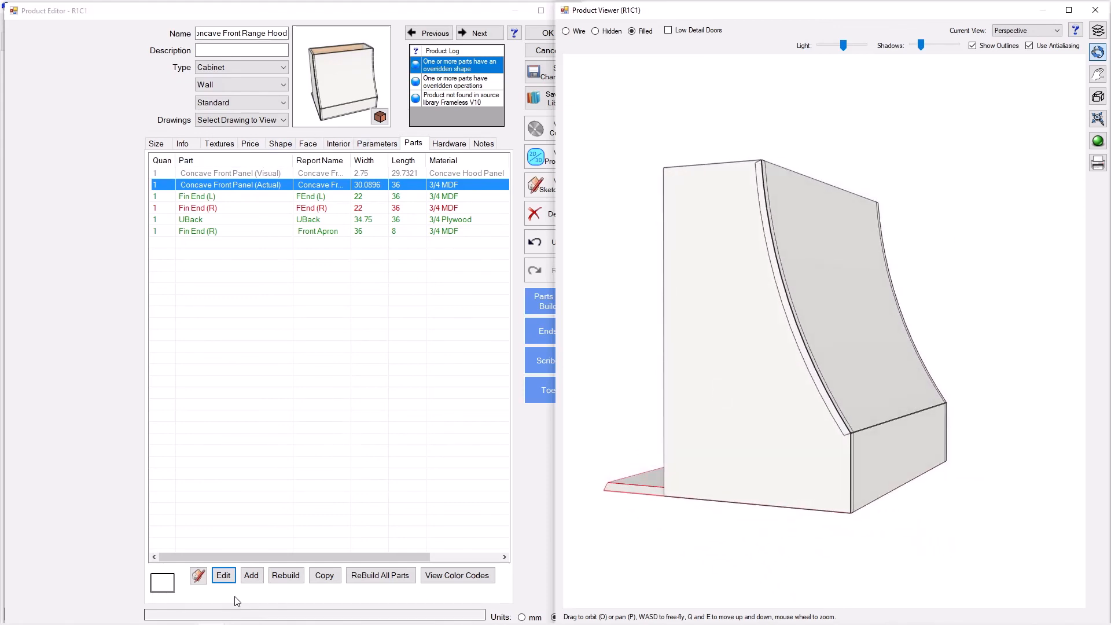
- Set the Z position formula of the Concave Front Panel (Actual) part to 0-50
{"action": "left_click", "coordinate": [223, 576]}
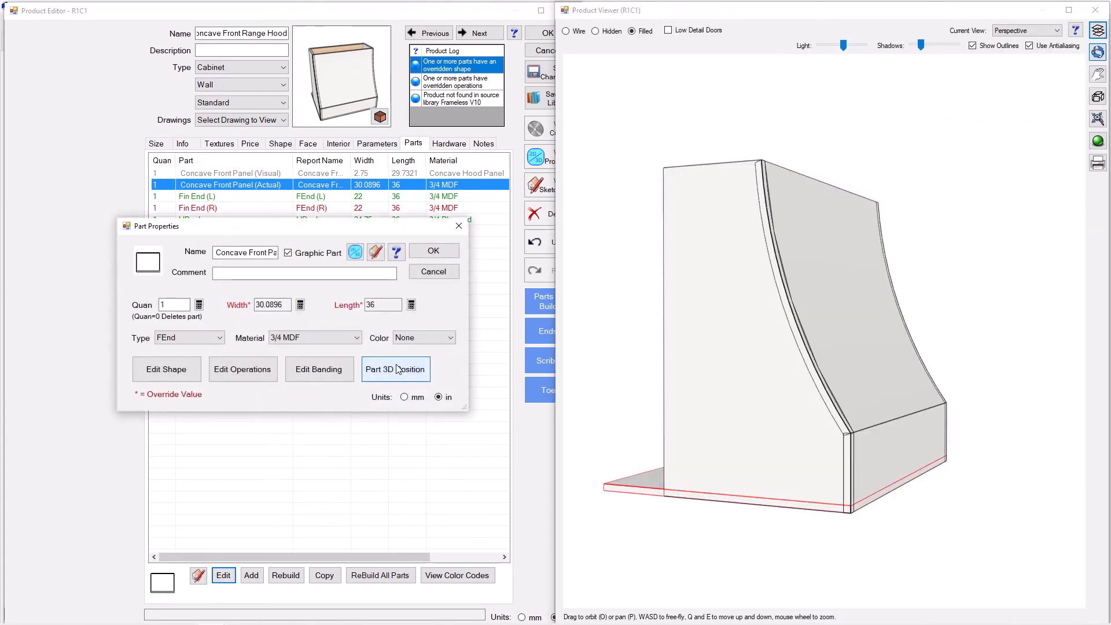
{"action": "left_click", "coordinate": [402, 369]}
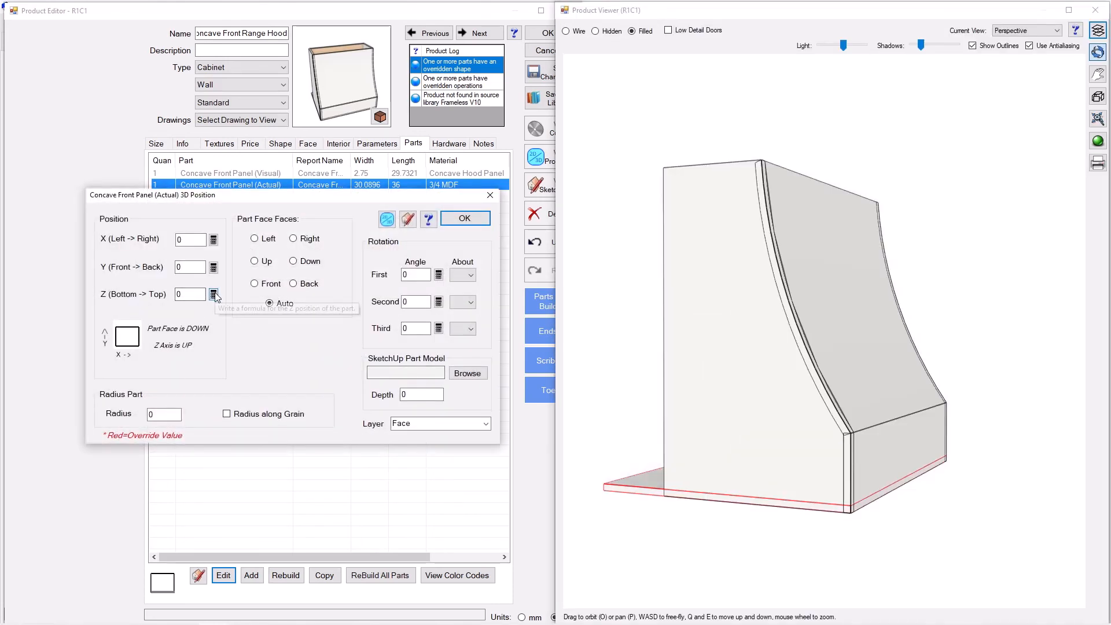
{"action": "left_click", "coordinate": [213, 295]}
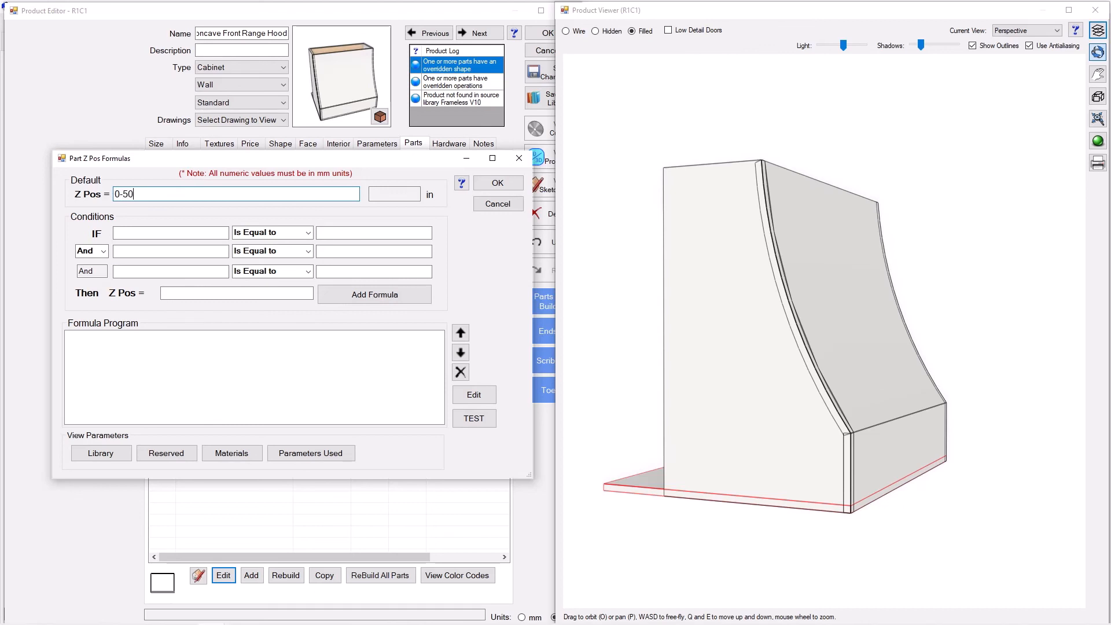
{"action": "left_click", "coordinate": [498, 183]}
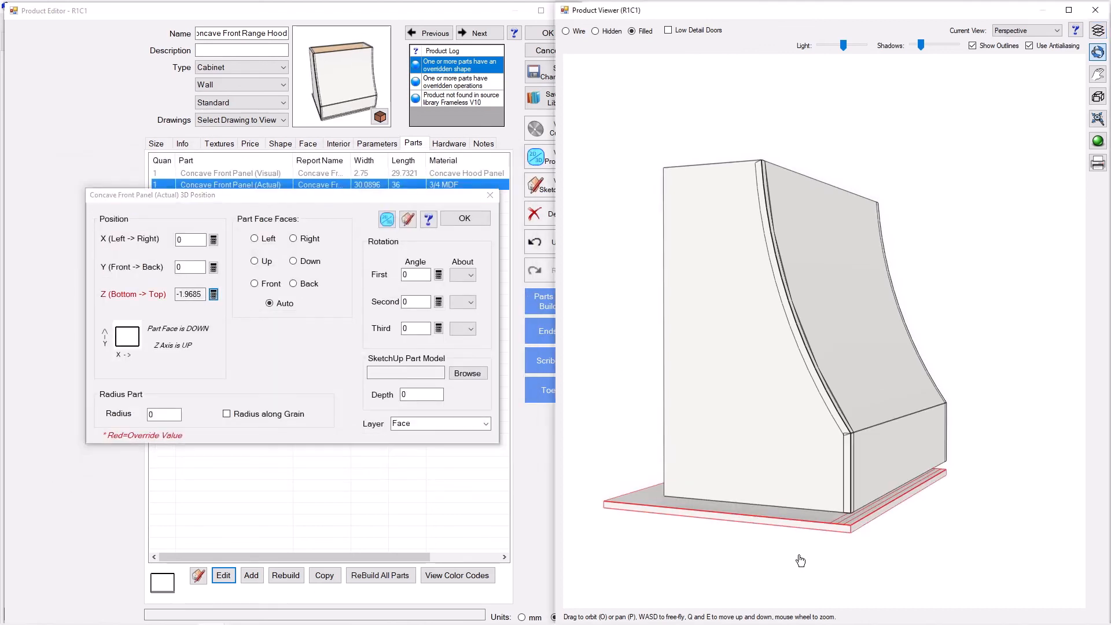
- Show the lowered panel in High Detail and examine its kerf cuts and corner tool paths from several angles
{"action": "scroll", "coordinate": [801, 560], "scroll_direction": "up", "scroll_amount": 5}
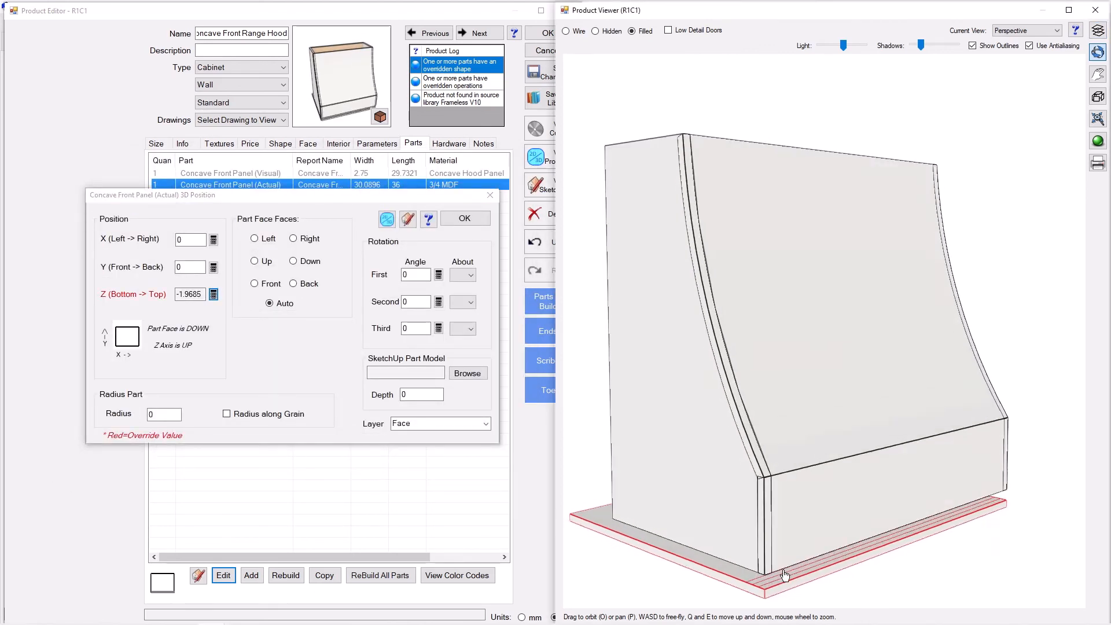
{"action": "left_click", "coordinate": [1098, 31]}
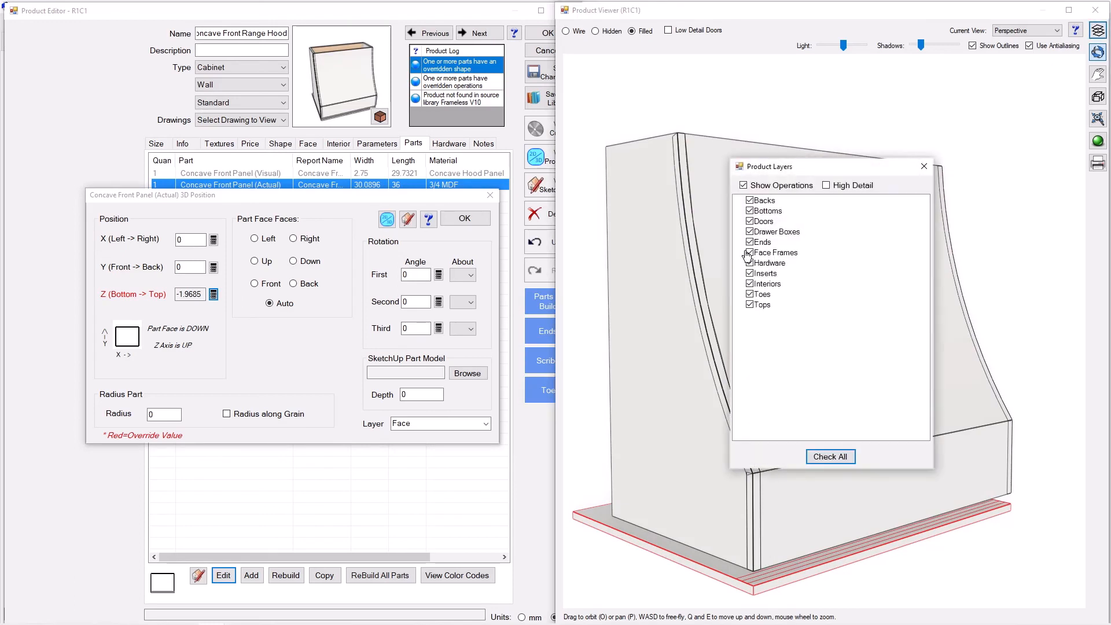
{"action": "left_click", "coordinate": [827, 185]}
{"action": "left_click", "coordinate": [924, 166]}
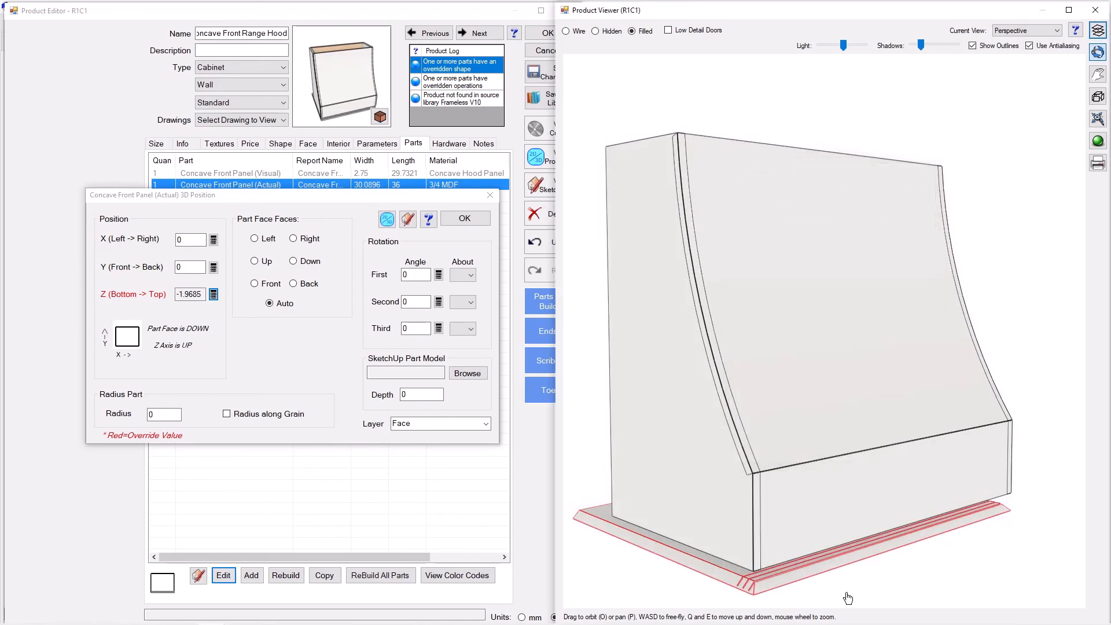
{"action": "mouse_move", "coordinate": [776, 588]}
{"action": "left_click_drag", "start_coordinate": [744, 556], "coordinate": [770, 272]}
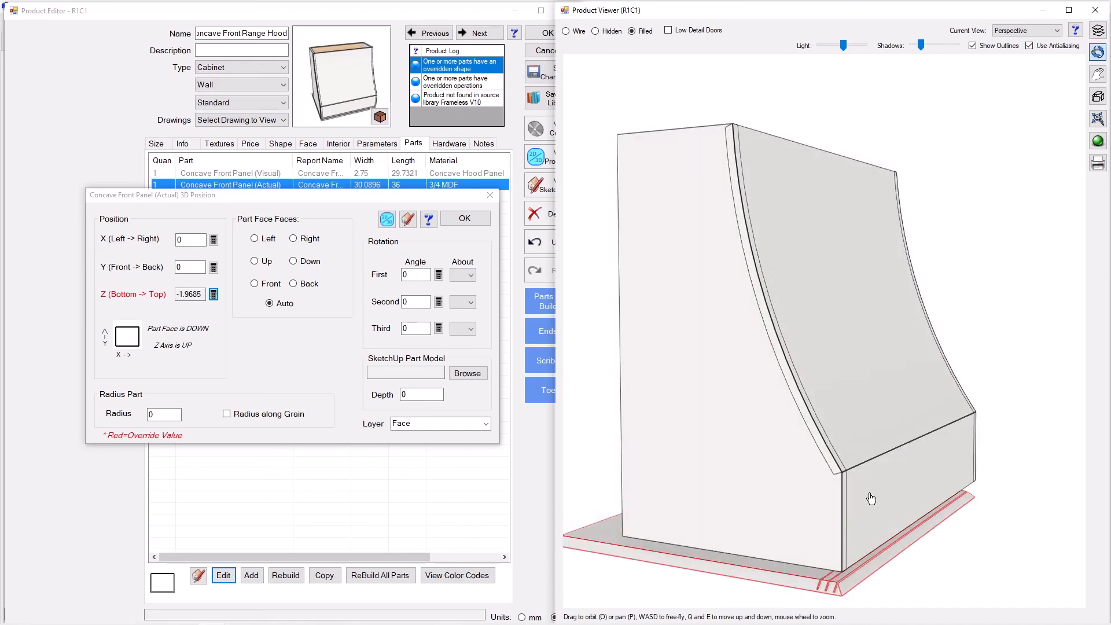
{"action": "mouse_move", "coordinate": [837, 452]}
{"action": "left_mouse_down"}
{"action": "mouse_move", "coordinate": [824, 466]}
{"action": "mouse_move", "coordinate": [833, 466]}
{"action": "left_mouse_up"}
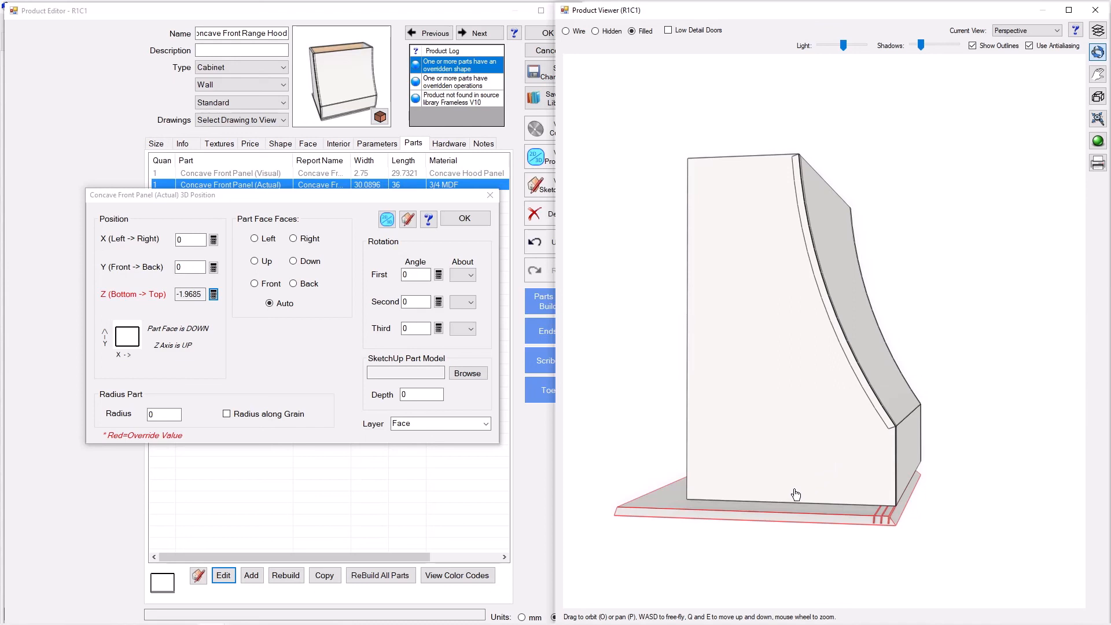
{"action": "left_click_drag", "start_coordinate": [790, 499], "coordinate": [770, 497]}
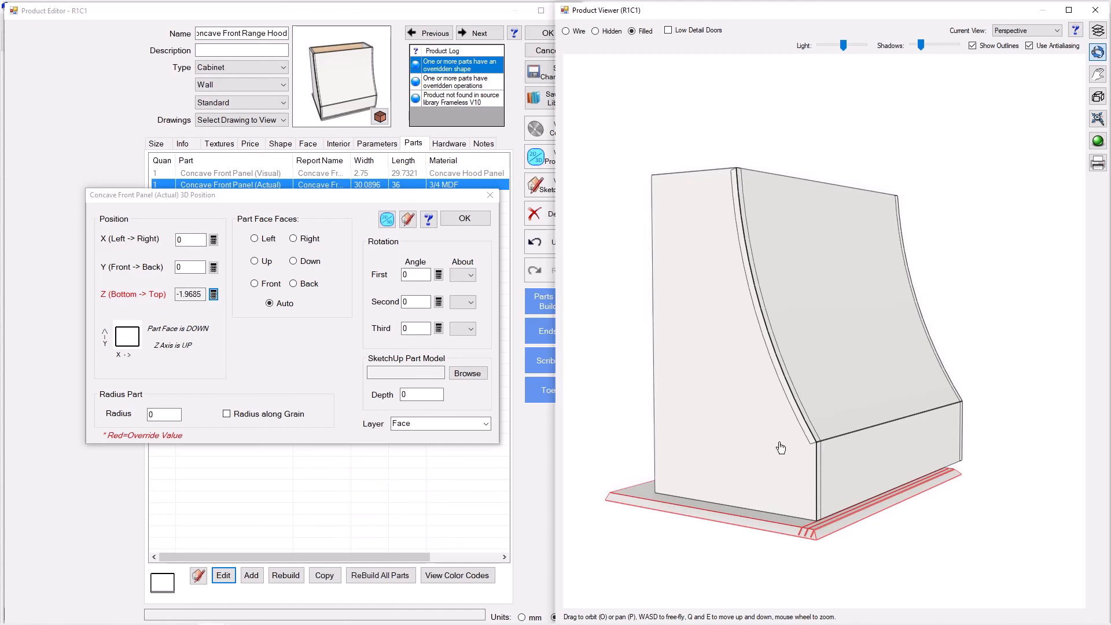